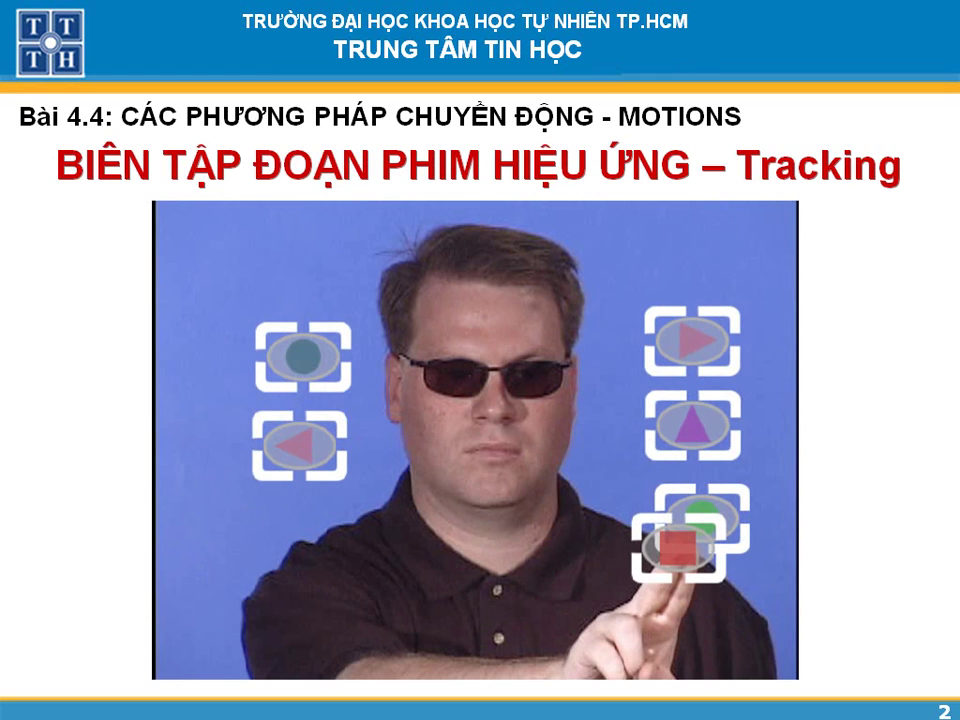
- Reveal the three requirement bullets on slide 3, then advance to the PHÂN TÍCH YÊU CẦU slide
{"action": "key", "text": "Right"}
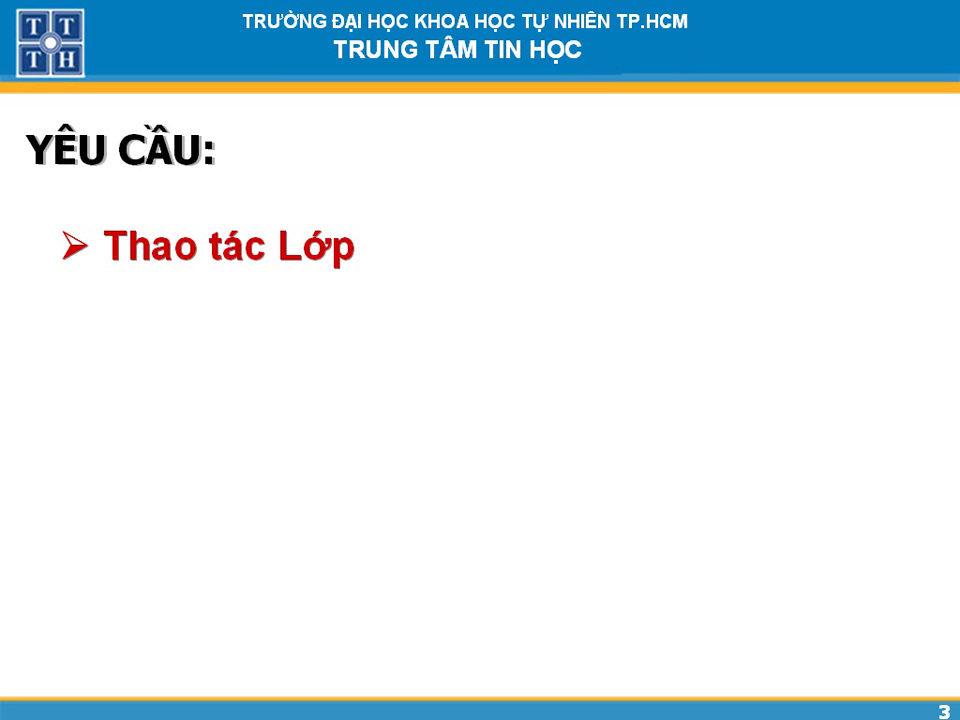
{"action": "key", "text": "Right"}
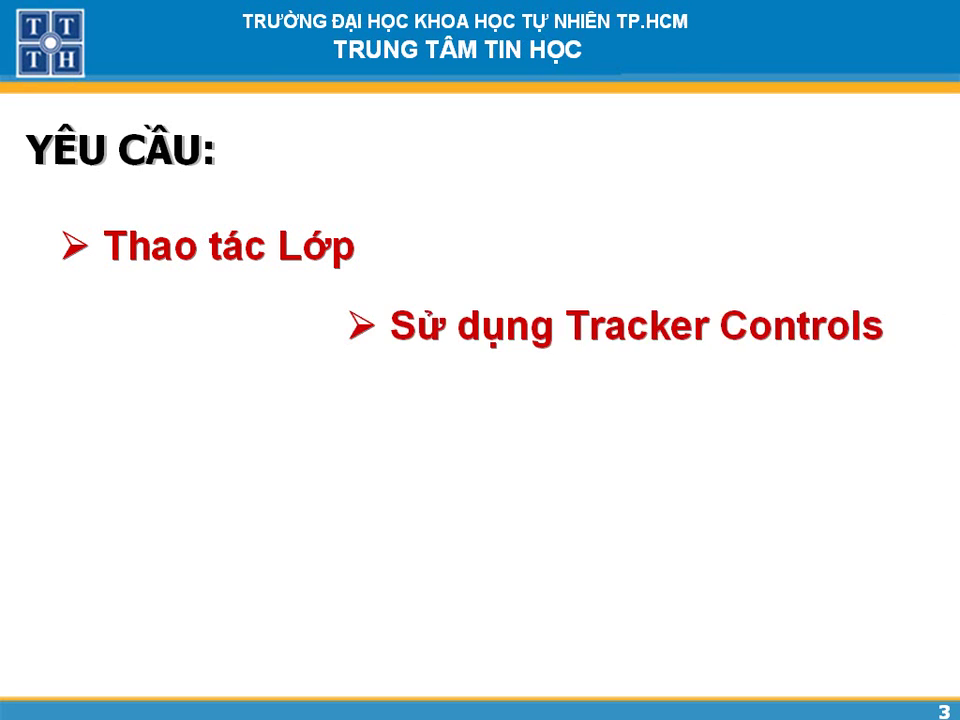
{"action": "key", "text": "Right"}
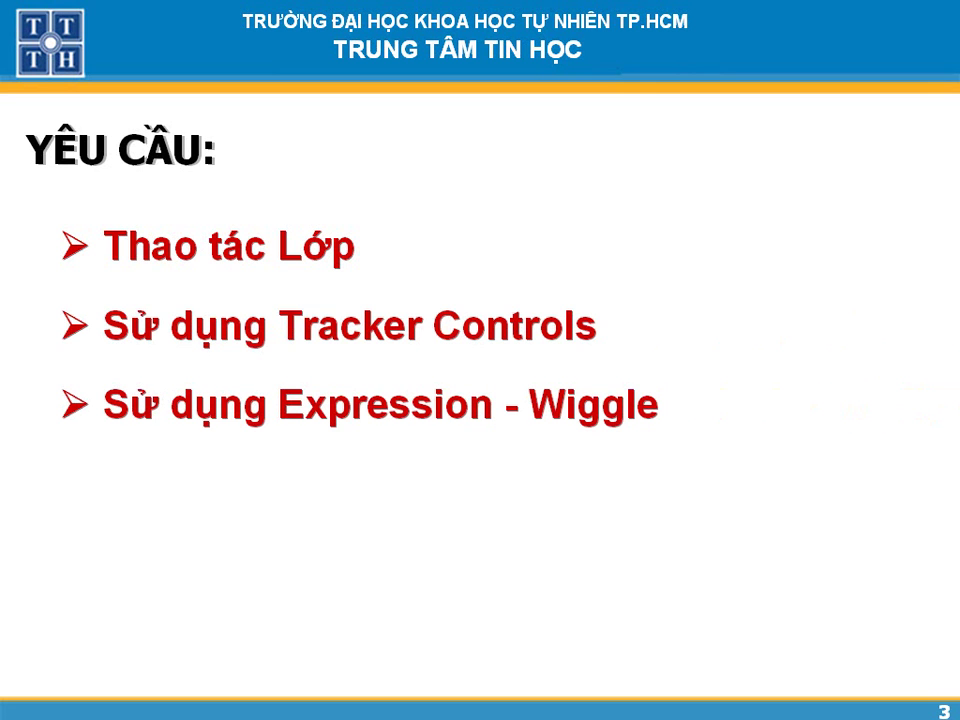
{"action": "key", "text": "Right"}
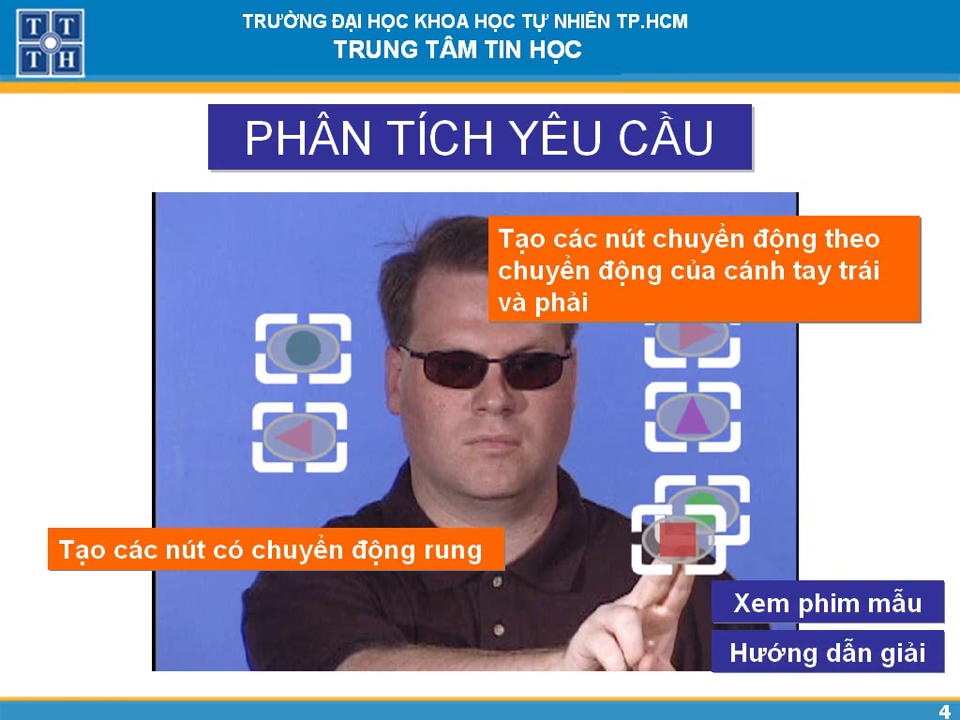
{"action": "left_click", "coordinate": [835, 612]}
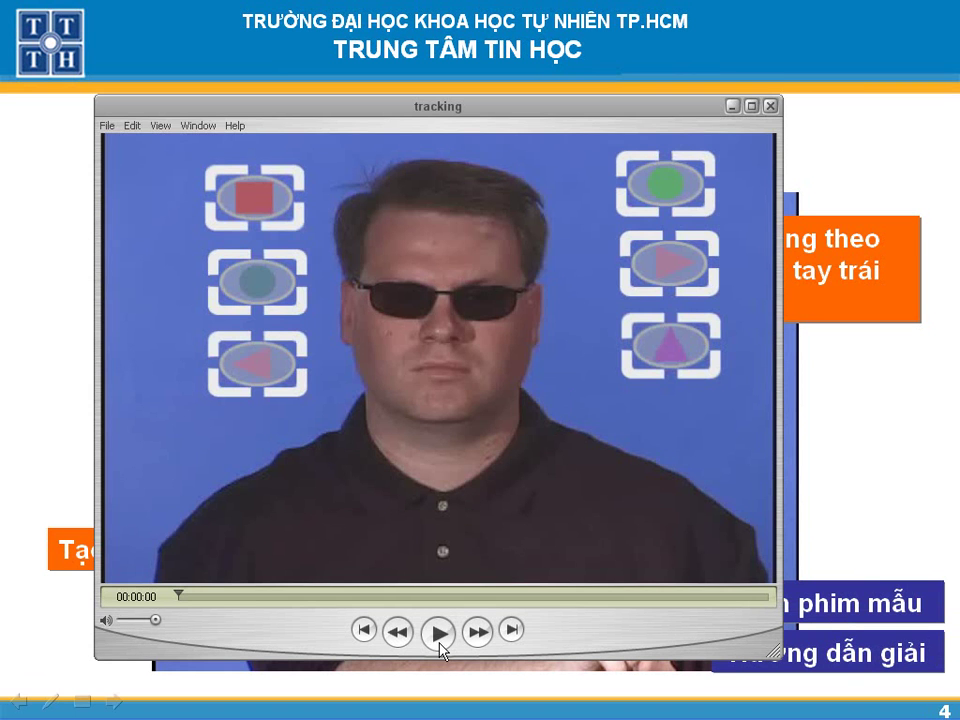
{"action": "left_click", "coordinate": [439, 634]}
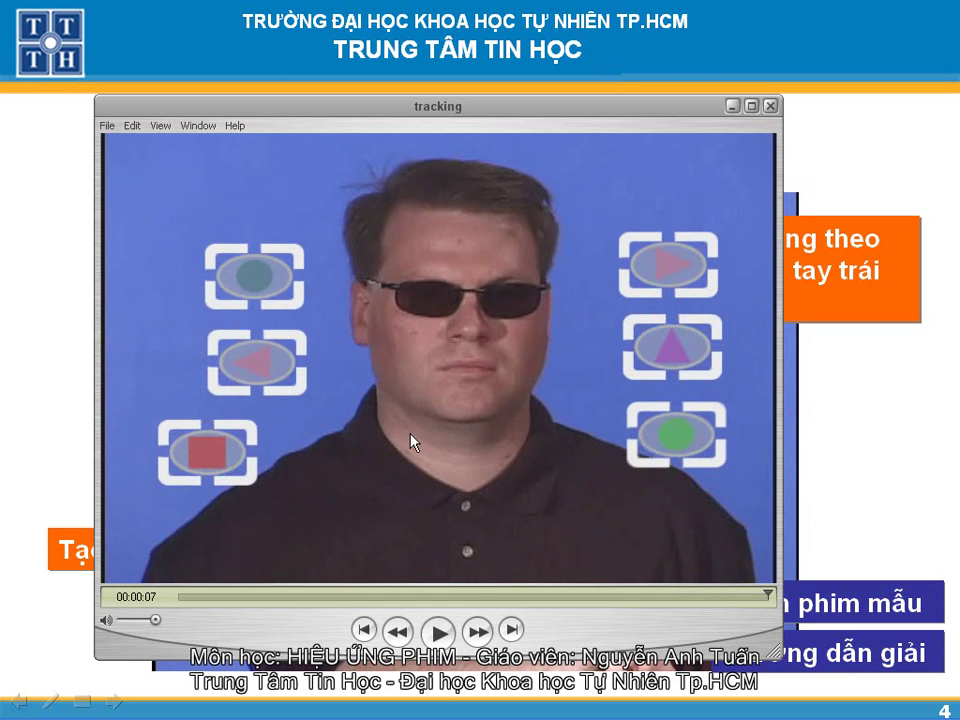
{"action": "left_click_drag", "start_coordinate": [772, 597], "coordinate": [641, 598]}
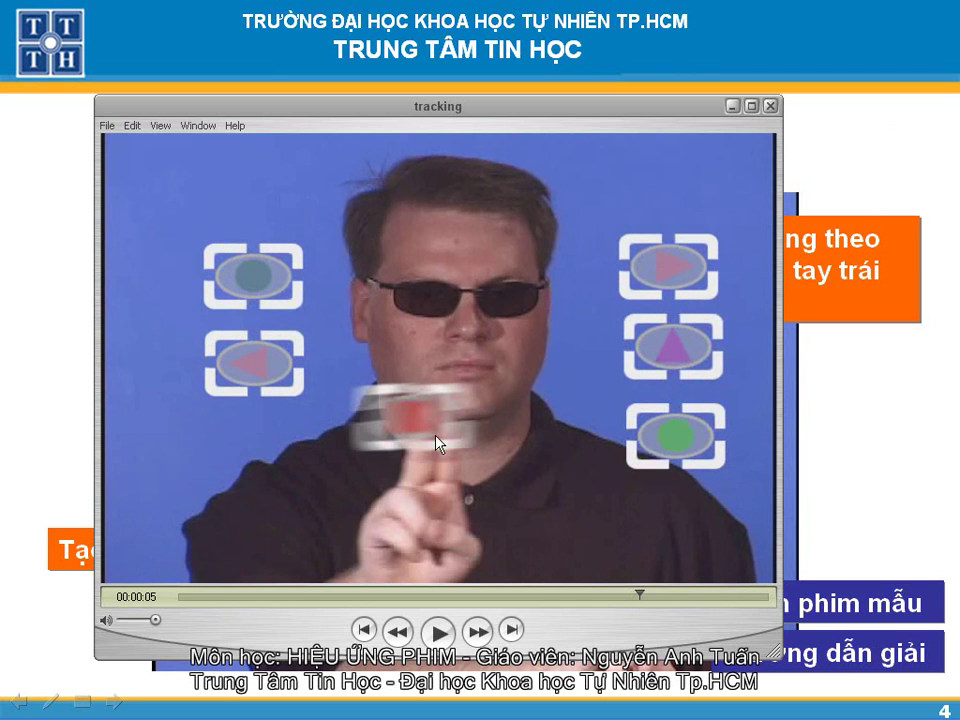
{"action": "left_click_drag", "start_coordinate": [640, 597], "coordinate": [445, 577]}
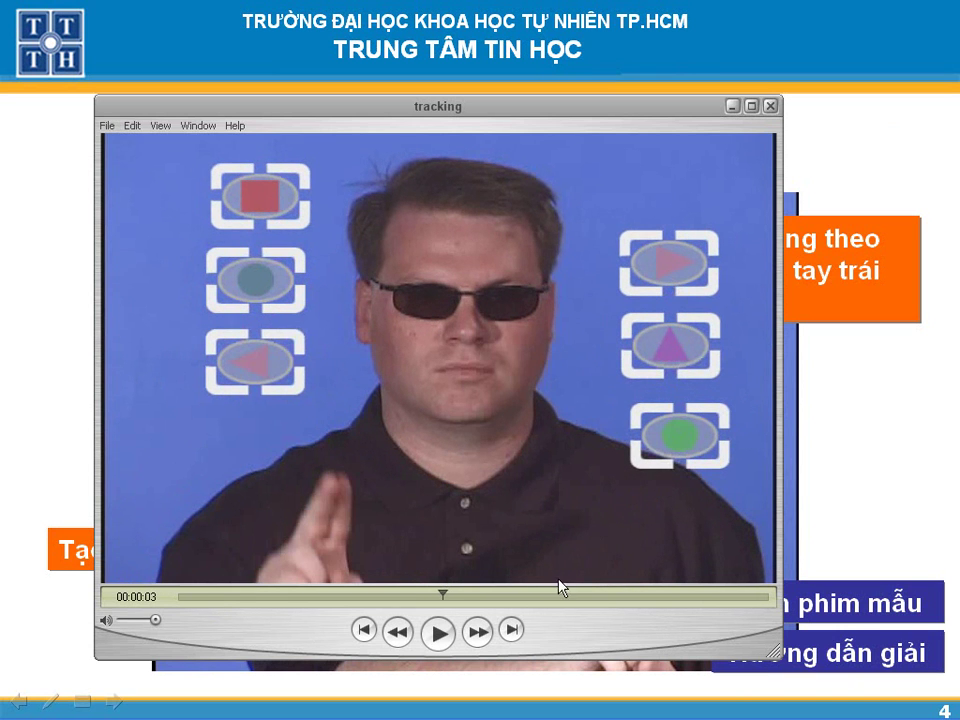
{"action": "left_click_drag", "start_coordinate": [448, 594], "coordinate": [302, 595]}
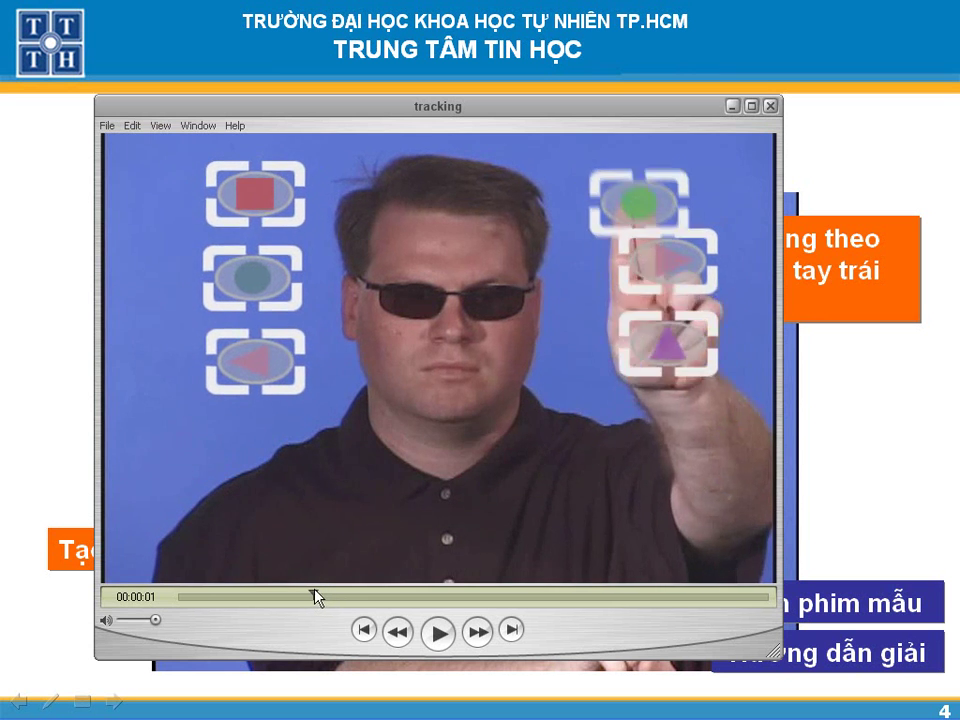
{"action": "left_click_drag", "start_coordinate": [303, 590], "coordinate": [677, 608]}
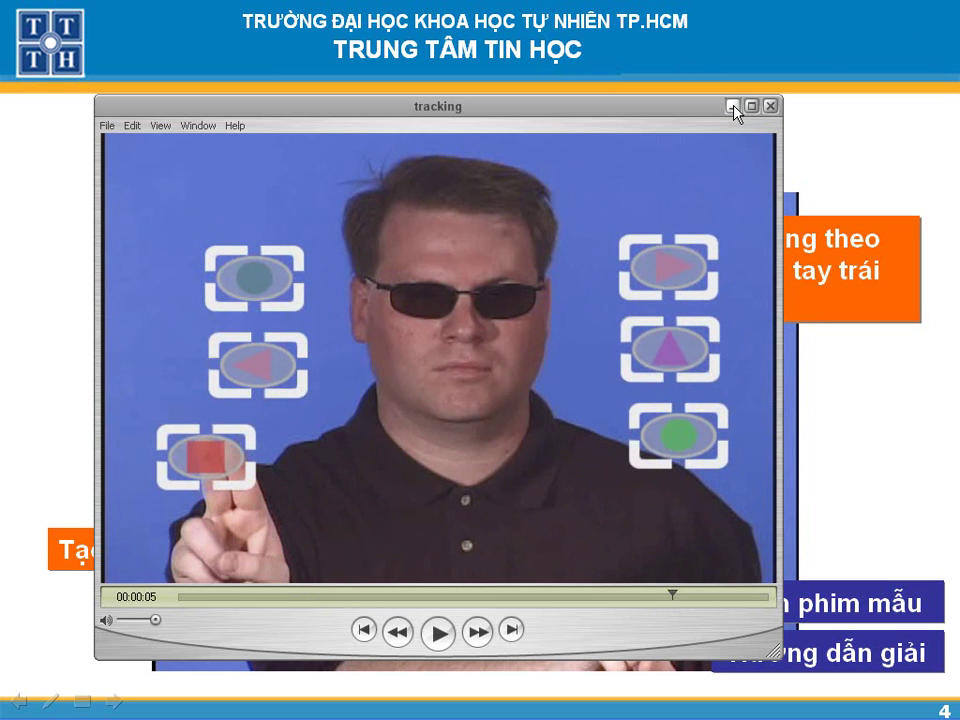
{"action": "left_click", "coordinate": [772, 105]}
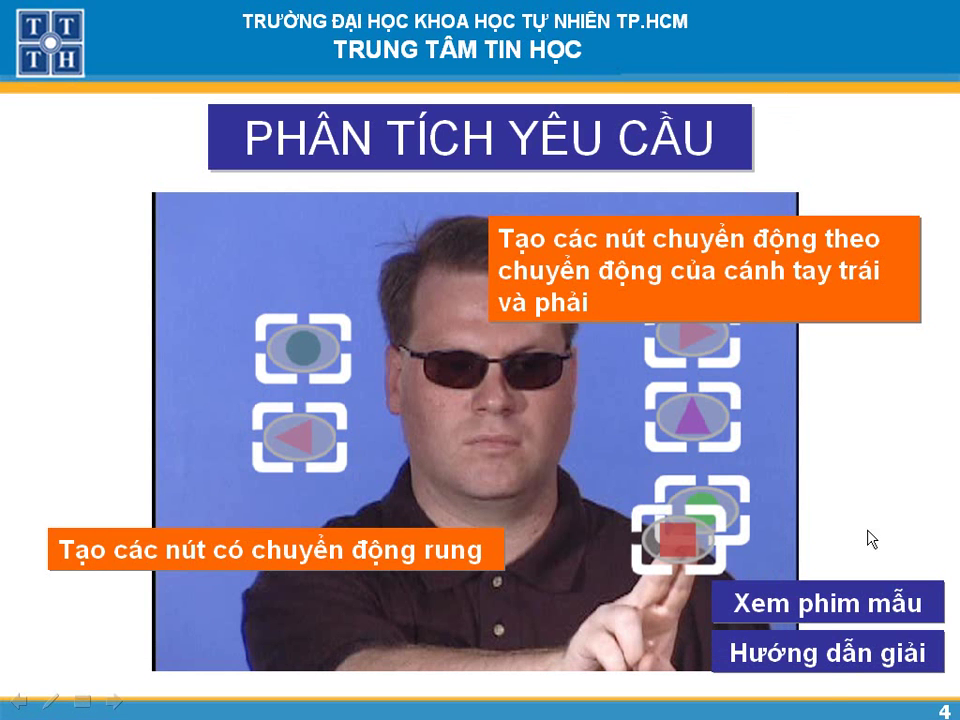
- Open the Hướng dẫn giải slide and step through it to the 'Phân tích (Analyze) chuyển động' screenshot
{"action": "left_click", "coordinate": [833, 655]}
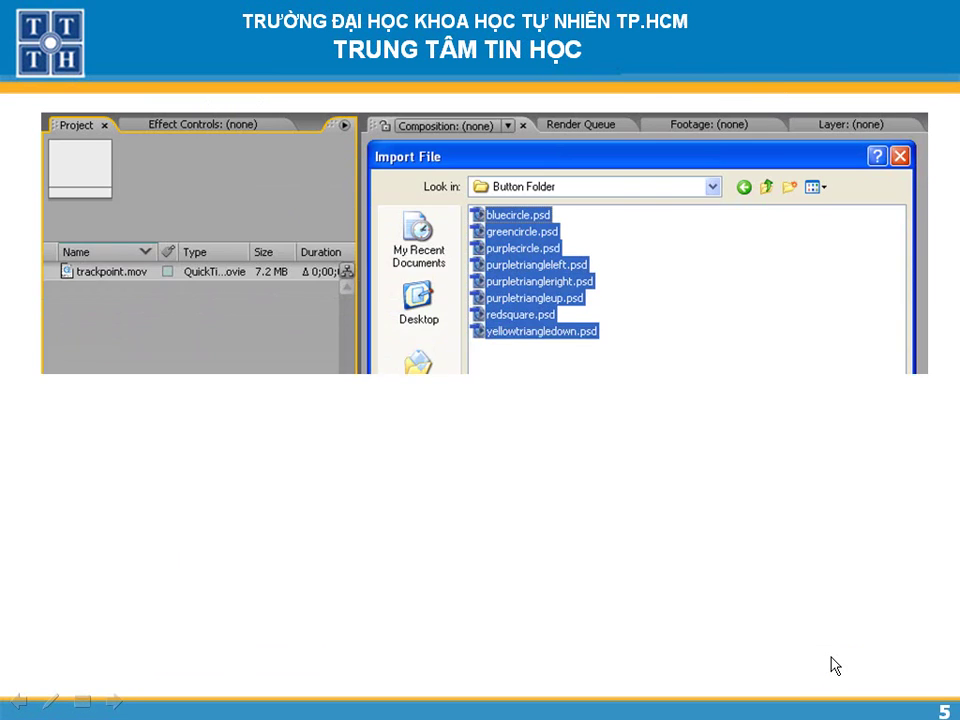
{"action": "left_click", "coordinate": [658, 438]}
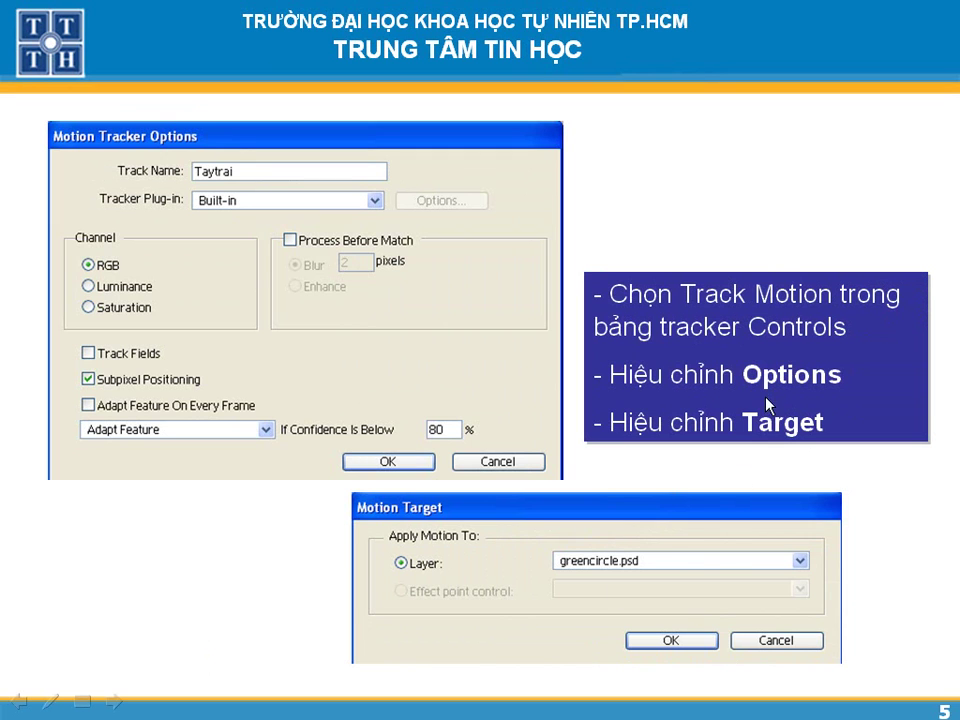
{"action": "left_click", "coordinate": [500, 425]}
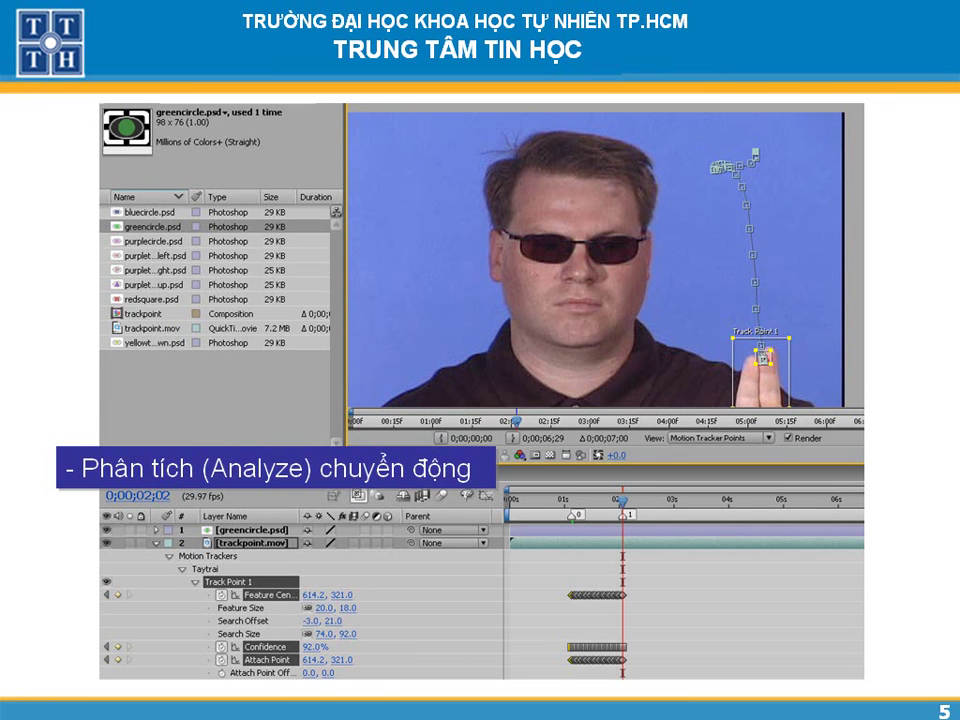
- Step the guide past the wiggle expression screenshot to the 'Preview, Xuất phim' step
{"action": "left_click", "coordinate": [606, 294]}
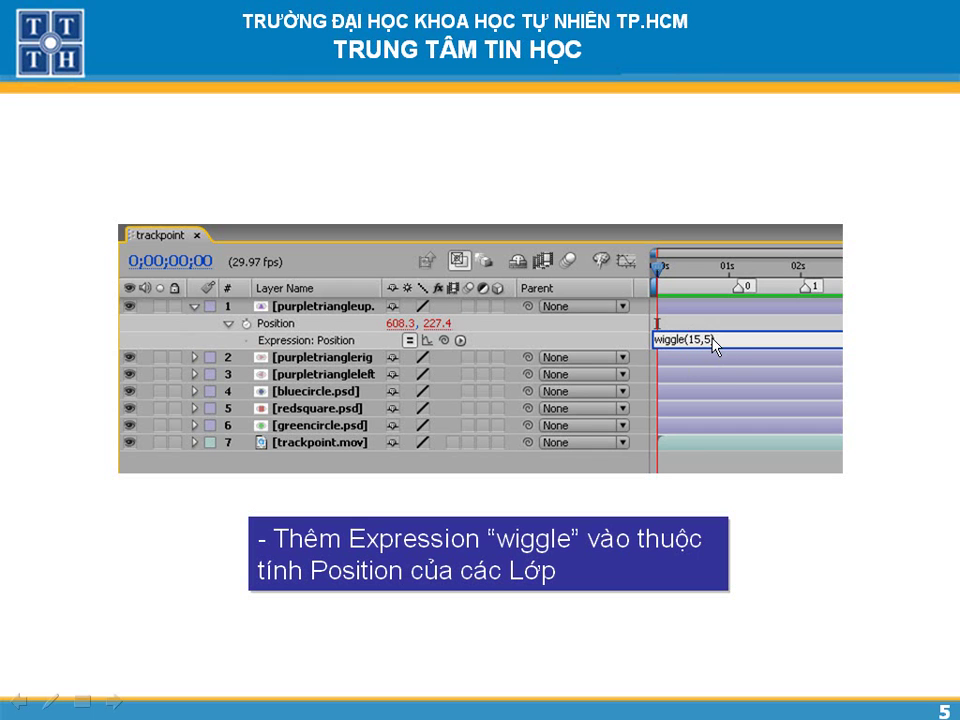
{"action": "left_click", "coordinate": [773, 527]}
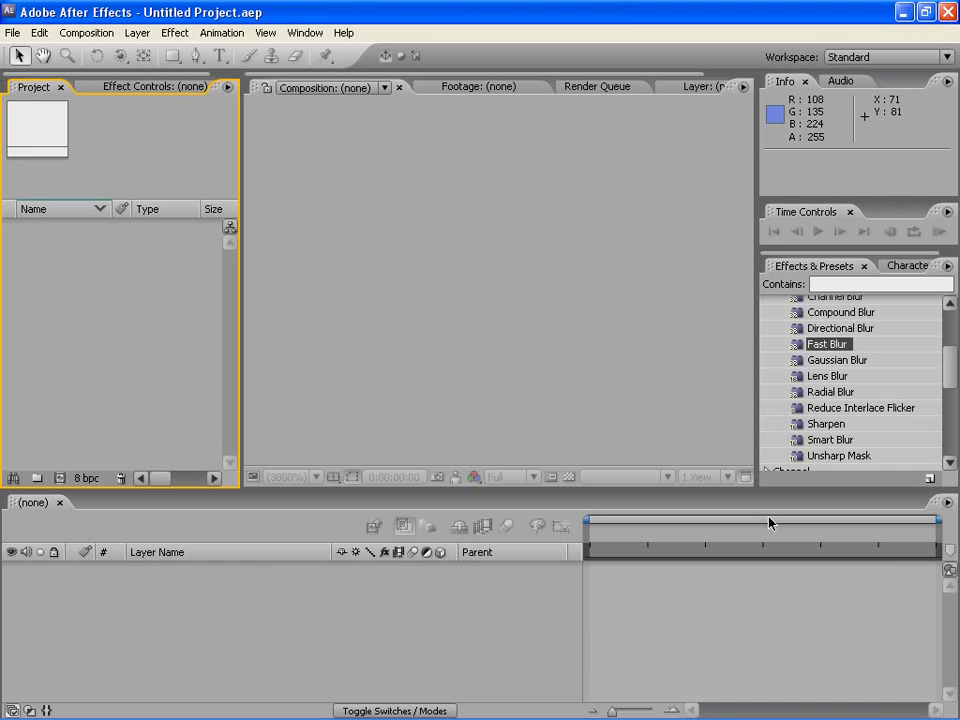
- Import trackpoint.mov from the 4-Tracking > Footage folder
{"action": "double_click", "coordinate": [150, 326]}
{"action": "key", "text": "BackSpace"}
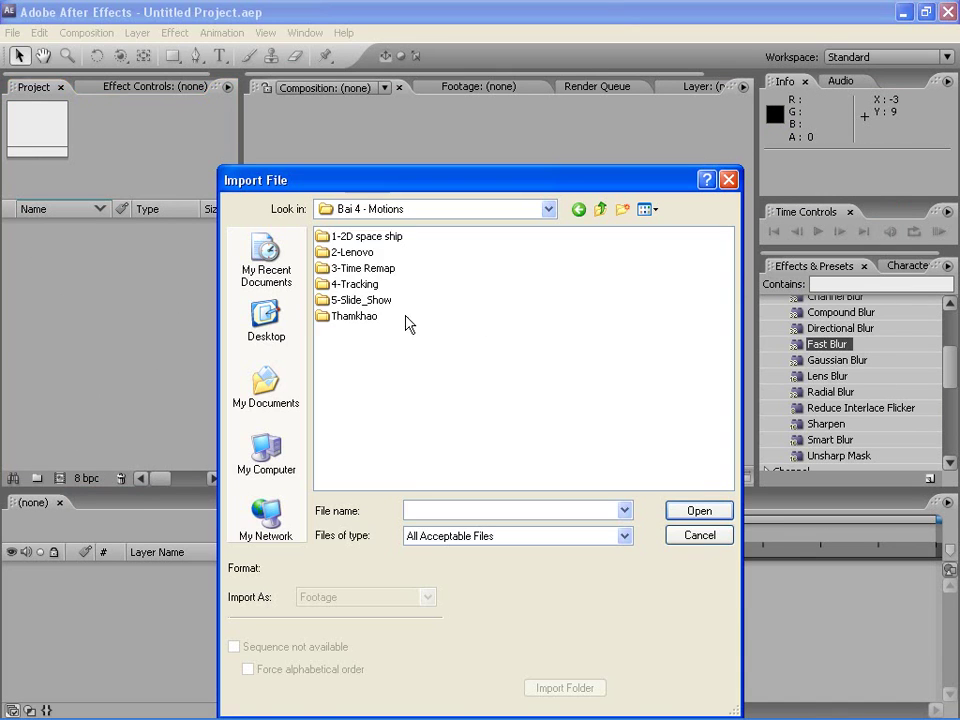
{"action": "double_click", "coordinate": [357, 284]}
{"action": "left_click", "coordinate": [351, 239]}
{"action": "double_click", "coordinate": [352, 242]}
{"action": "double_click", "coordinate": [345, 253]}
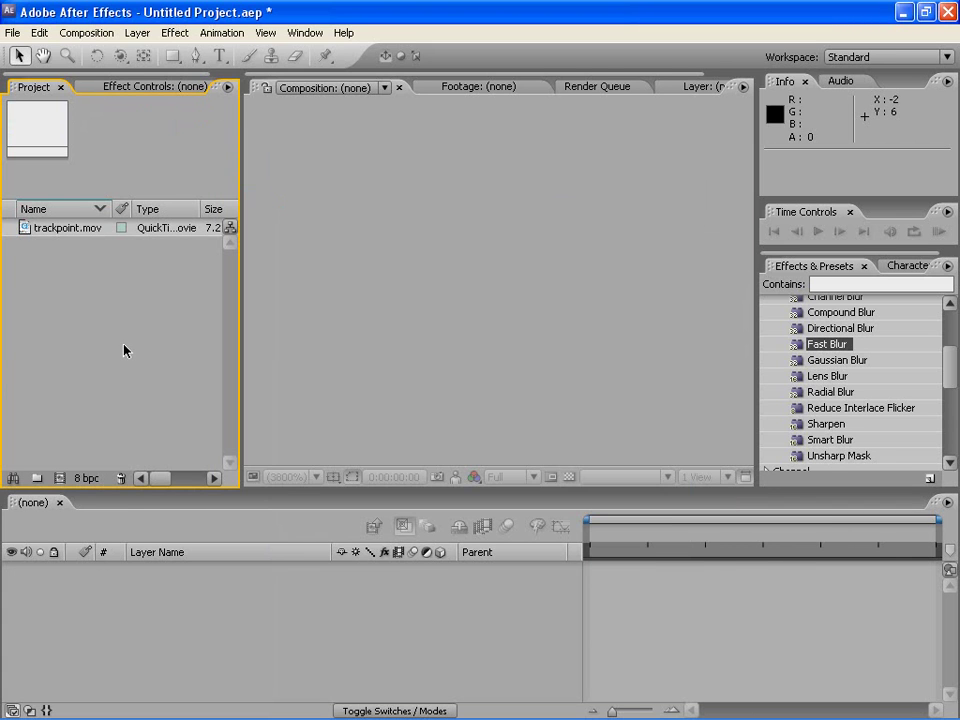
- Import all eight button PSDs from Button Folder as merged layers
{"action": "double_click", "coordinate": [124, 350]}
{"action": "double_click", "coordinate": [358, 236]}
{"action": "left_click_drag", "start_coordinate": [386, 395], "coordinate": [279, 226]}
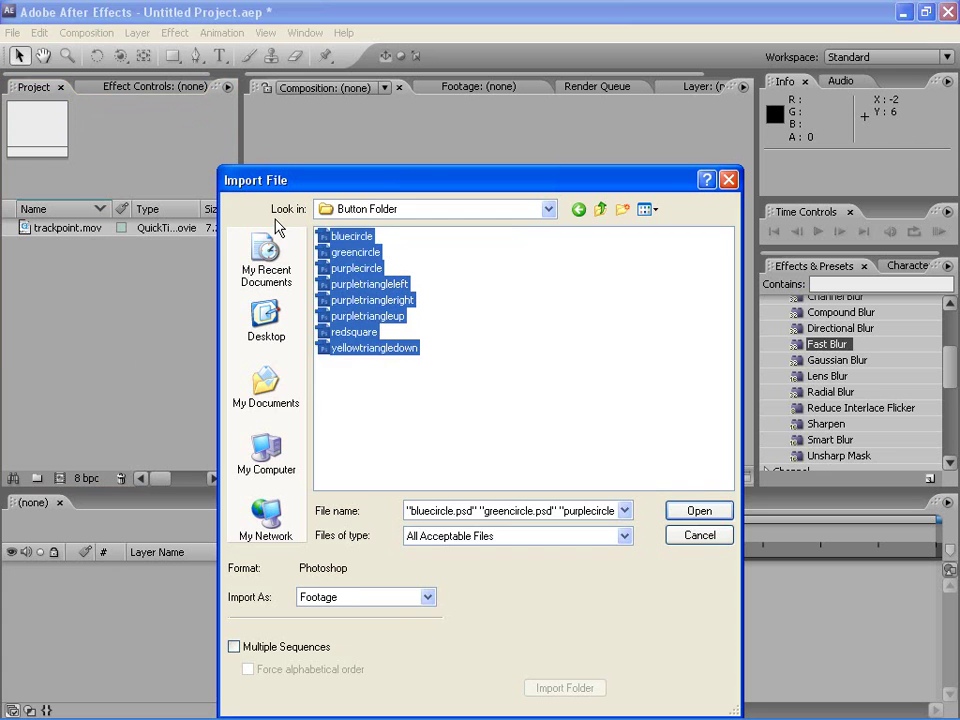
{"action": "key", "text": "Return"}
{"action": "double_click", "coordinate": [470, 405]}
{"action": "double_click", "coordinate": [470, 405]}
{"action": "double_click", "coordinate": [470, 405]}
{"action": "left_click", "coordinate": [470, 405]}
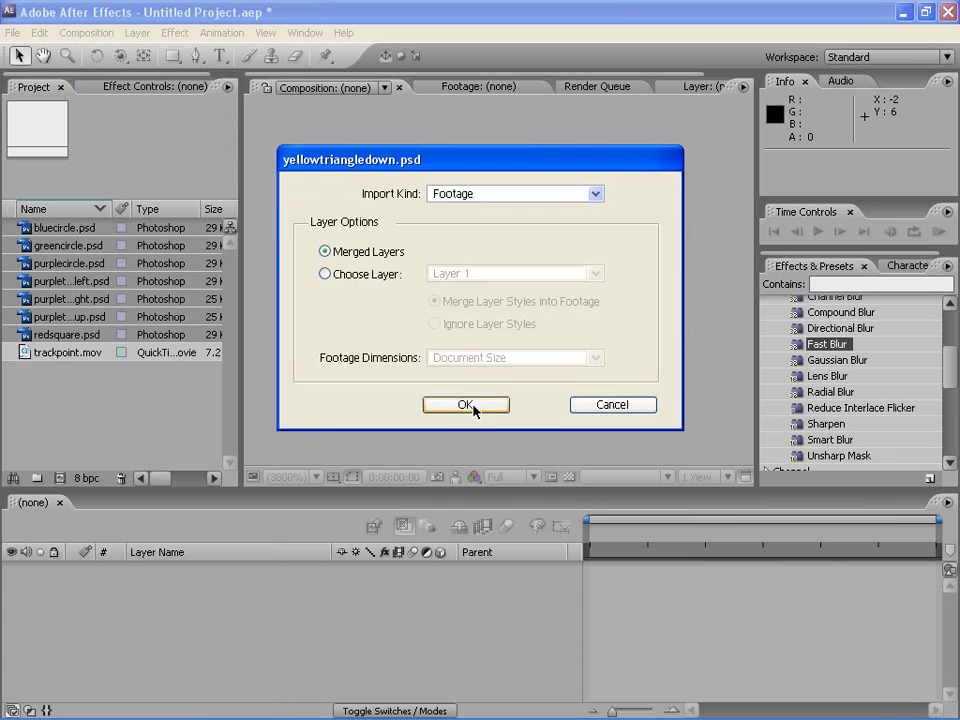
{"action": "left_click", "coordinate": [466, 405]}
{"action": "left_click", "coordinate": [141, 421]}
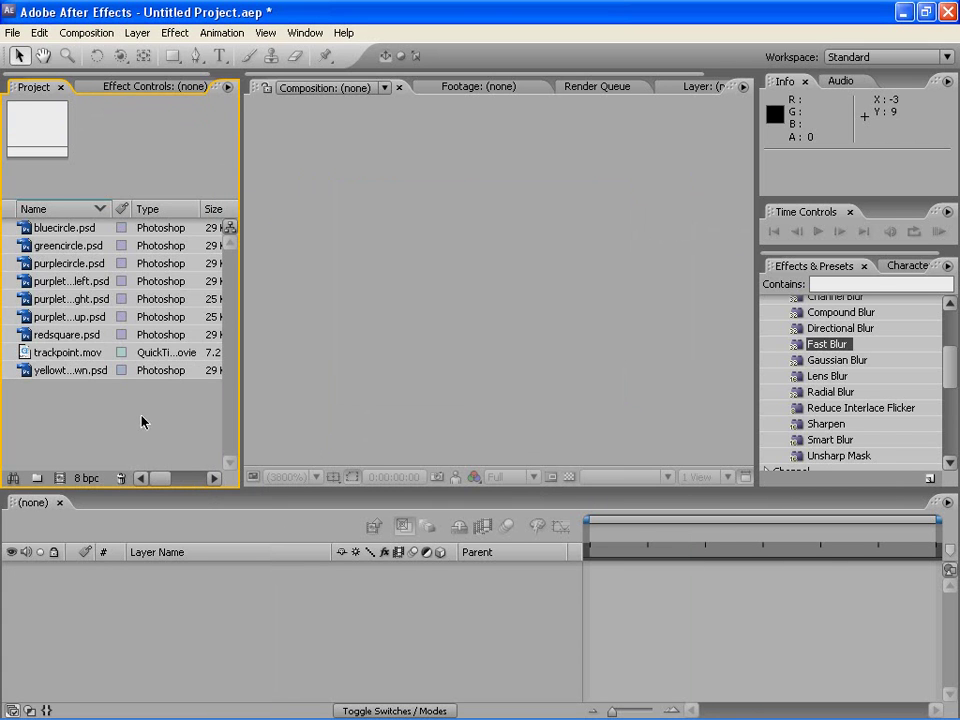
{"action": "left_click", "coordinate": [55, 352]}
- Create a trackpoint composition from trackpoint.mov and drop markers 0 and 1 at 1;05 and 2;01
{"action": "left_click_drag", "start_coordinate": [66, 362], "coordinate": [60, 478]}
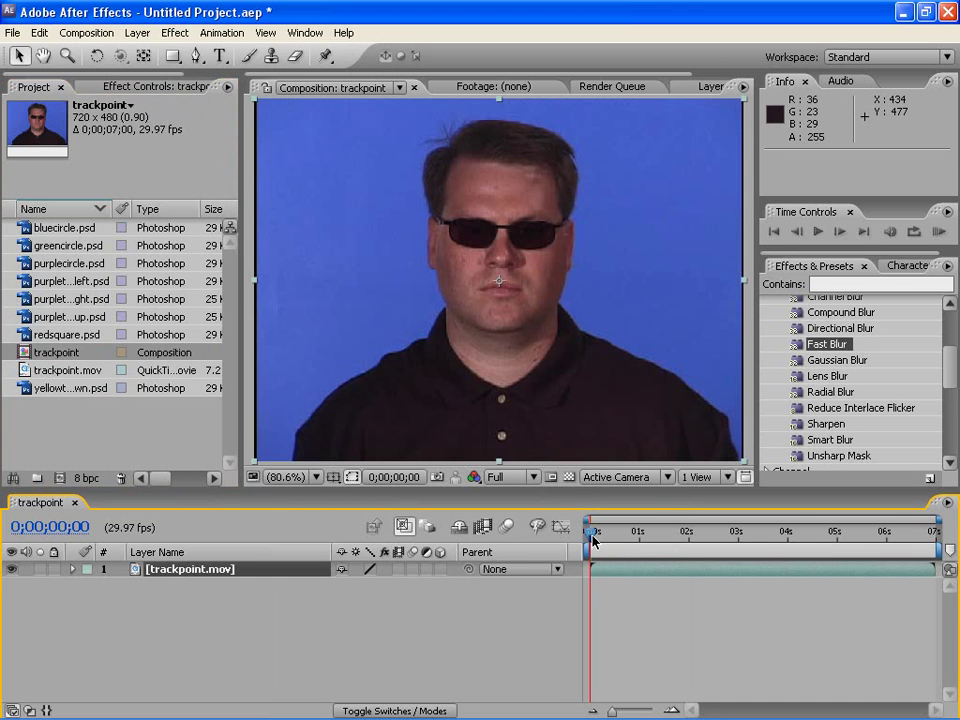
{"action": "mouse_move", "coordinate": [592, 541]}
{"action": "left_mouse_down"}
{"action": "mouse_move", "coordinate": [889, 548]}
{"action": "mouse_move", "coordinate": [602, 546]}
{"action": "mouse_move", "coordinate": [592, 543]}
{"action": "mouse_move", "coordinate": [671, 542]}
{"action": "mouse_move", "coordinate": [561, 533]}
{"action": "mouse_move", "coordinate": [650, 536]}
{"action": "left_mouse_up"}
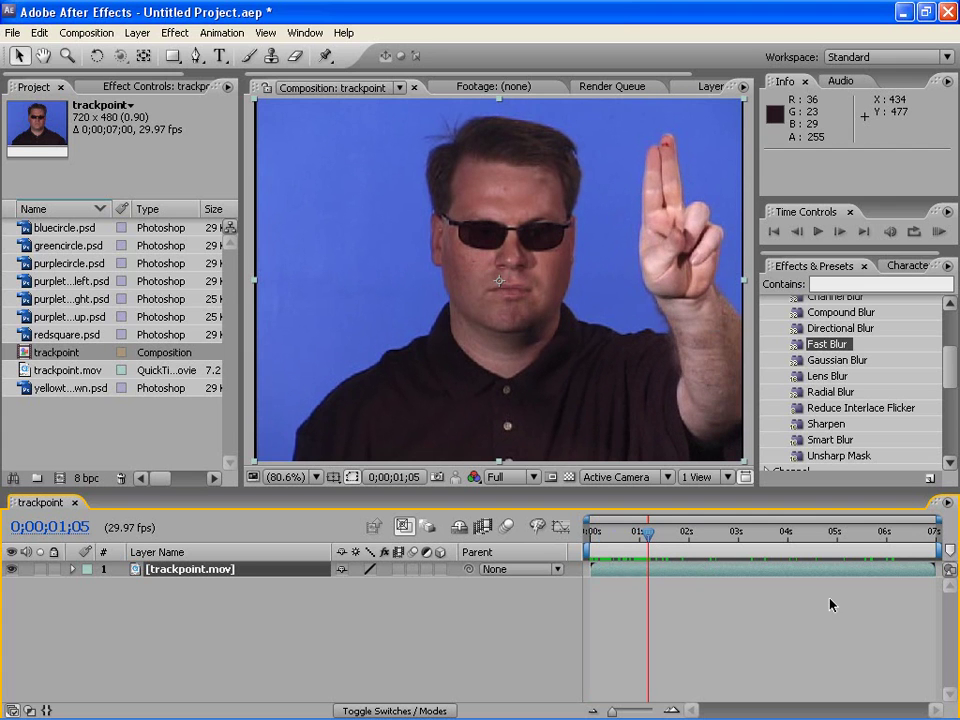
{"action": "mouse_move", "coordinate": [947, 552]}
{"action": "left_mouse_down"}
{"action": "mouse_move", "coordinate": [650, 551]}
{"action": "mouse_move", "coordinate": [694, 556]}
{"action": "left_mouse_up"}
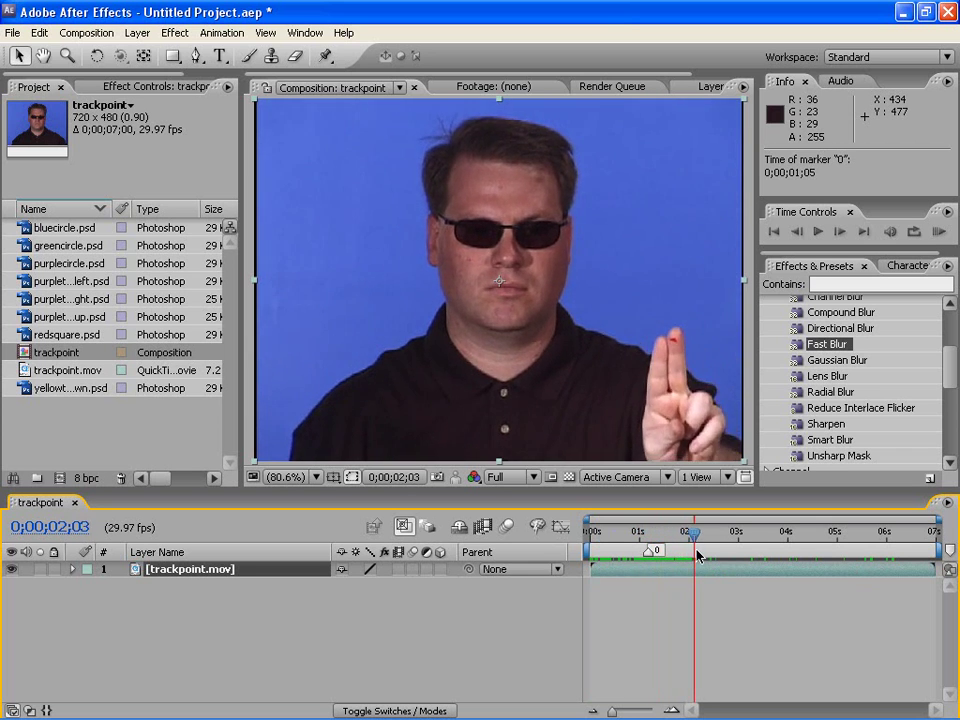
{"action": "left_click_drag", "start_coordinate": [951, 560], "coordinate": [691, 563]}
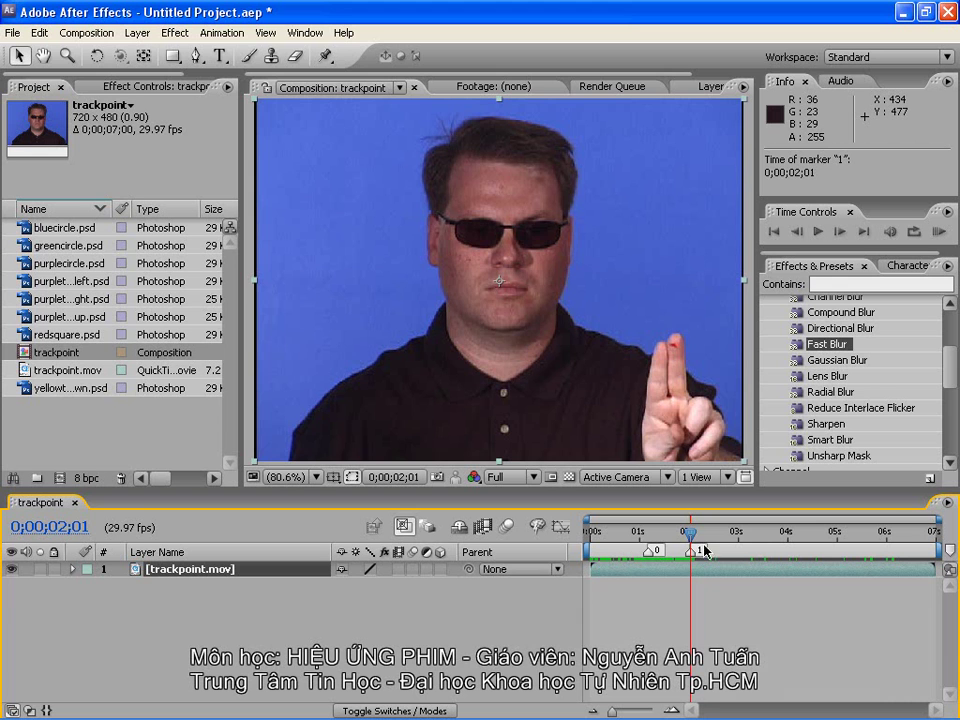
- Add markers 2 and 3 at 3;15 and 5;21, then scrub back over the clip
{"action": "mouse_move", "coordinate": [692, 541]}
{"action": "left_mouse_down"}
{"action": "mouse_move", "coordinate": [777, 541]}
{"action": "mouse_move", "coordinate": [766, 541]}
{"action": "left_mouse_up"}
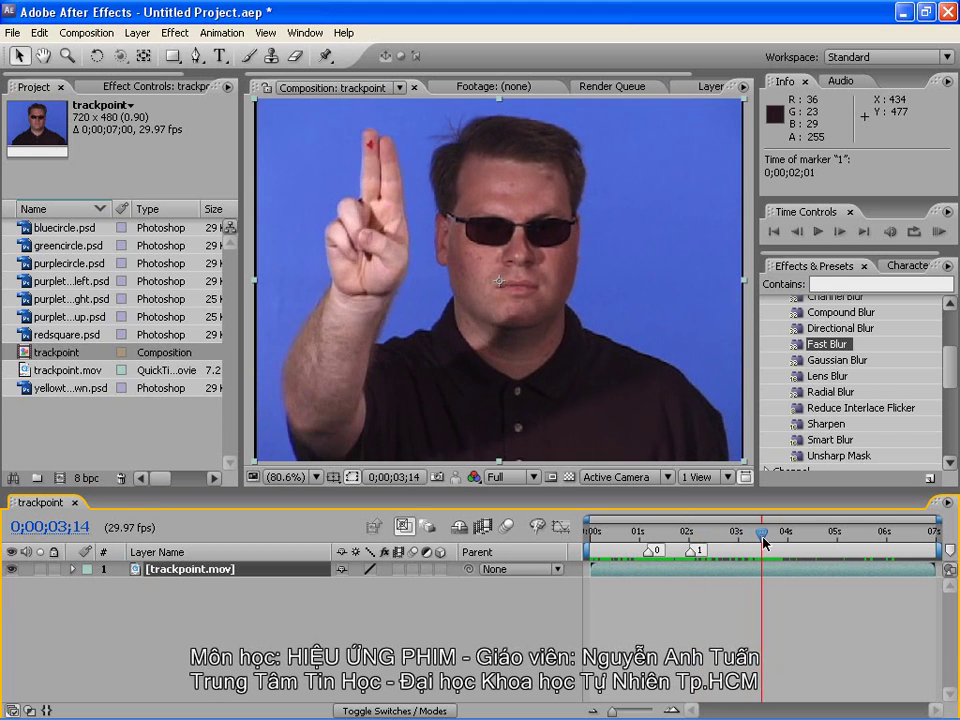
{"action": "mouse_move", "coordinate": [949, 551]}
{"action": "left_mouse_down"}
{"action": "mouse_move", "coordinate": [764, 561]}
{"action": "mouse_move", "coordinate": [871, 541]}
{"action": "left_mouse_up"}
{"action": "left_click_drag", "start_coordinate": [950, 550], "coordinate": [874, 551]}
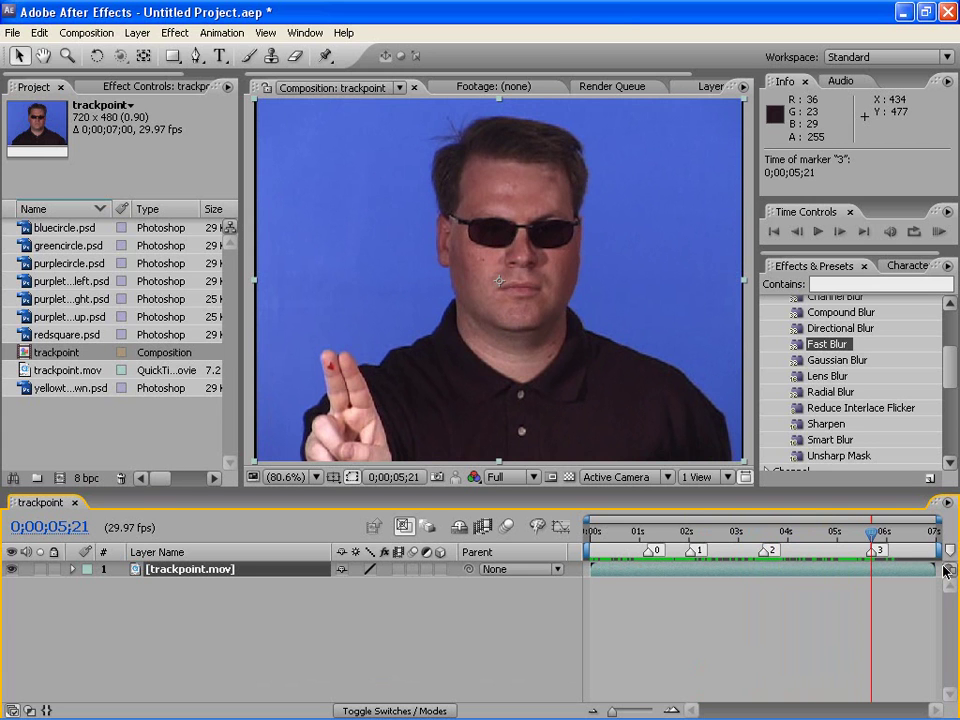
{"action": "left_click_drag", "start_coordinate": [648, 534], "coordinate": [668, 534]}
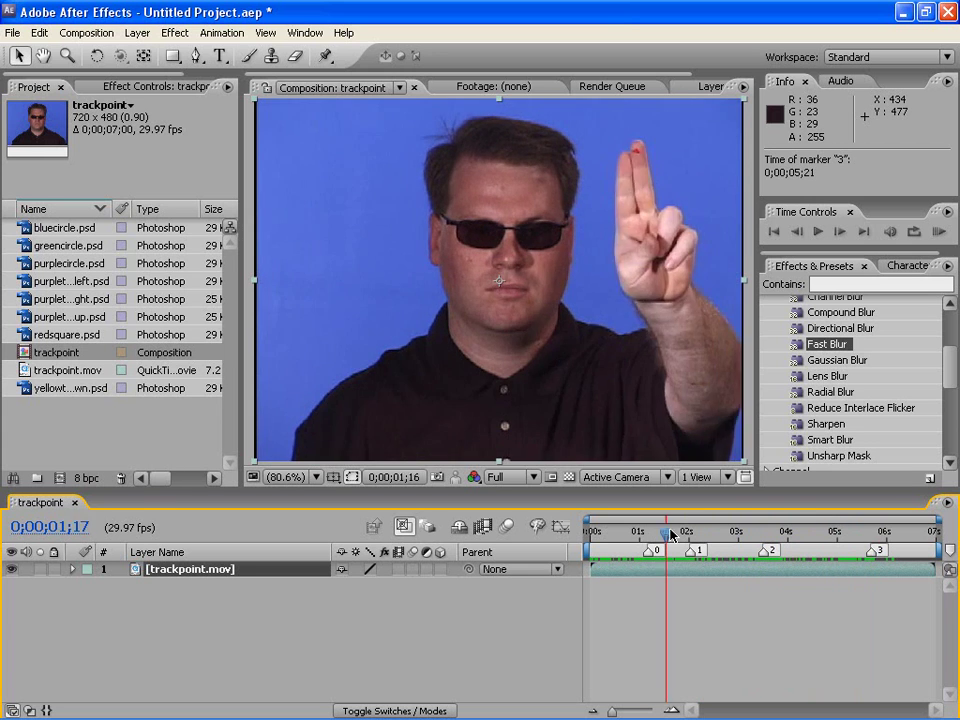
{"action": "left_click_drag", "start_coordinate": [800, 539], "coordinate": [649, 537]}
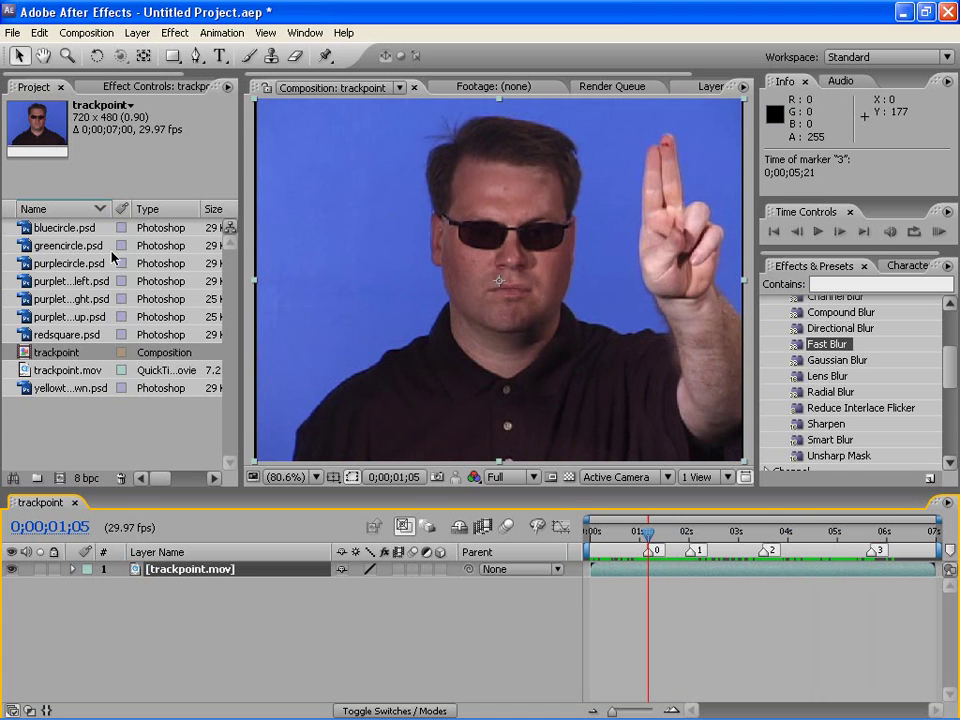
- Add bluecircle.psd beside the raised fingertip and rename its layer taytrai
{"action": "left_click", "coordinate": [65, 229]}
{"action": "left_click", "coordinate": [70, 245]}
{"action": "left_click", "coordinate": [67, 232]}
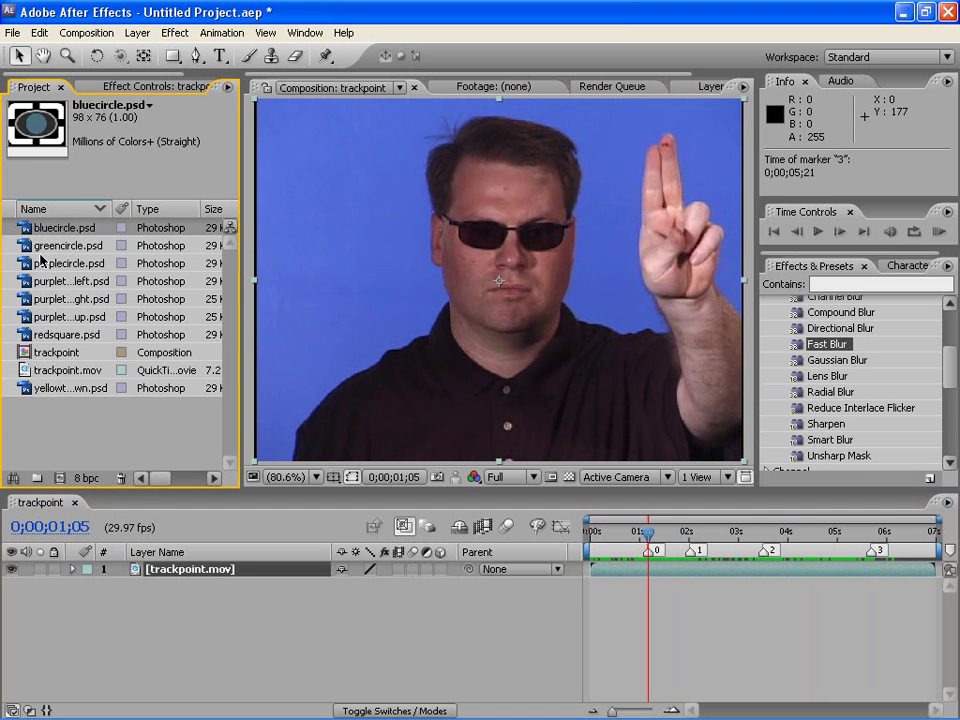
{"action": "left_click", "coordinate": [52, 246]}
{"action": "left_click_drag", "start_coordinate": [45, 229], "coordinate": [665, 150]}
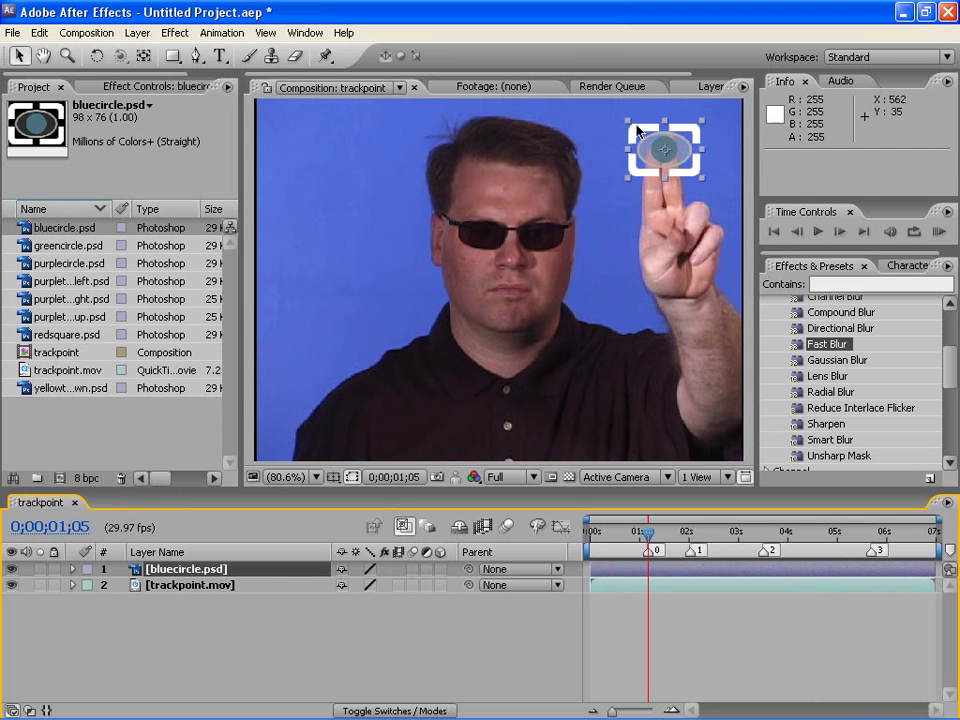
{"action": "left_click", "coordinate": [181, 572]}
{"action": "key", "text": "Return"}
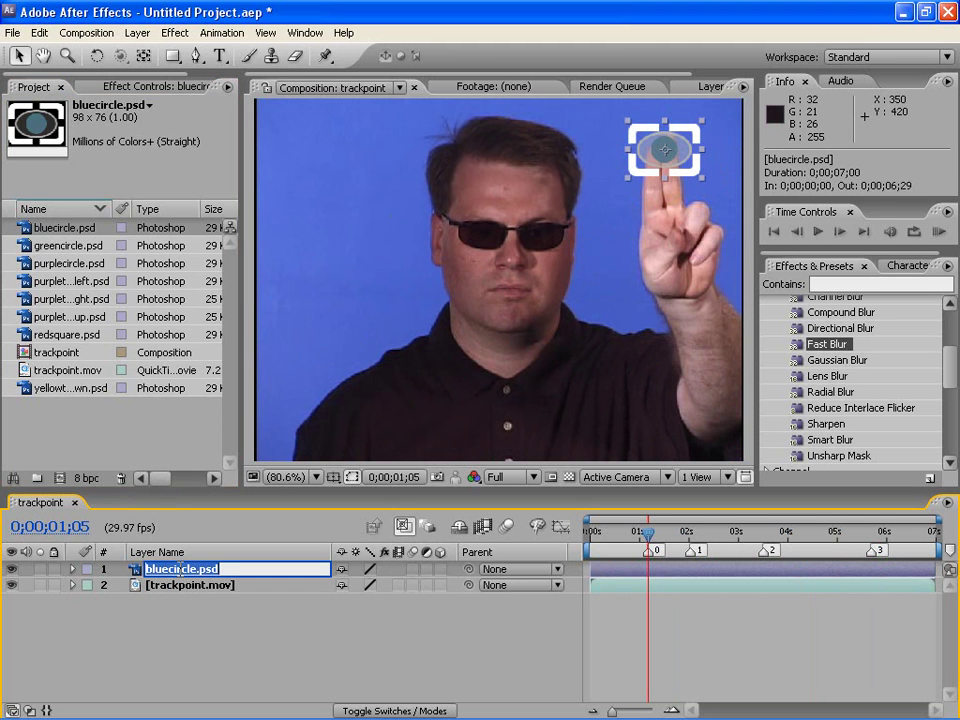
{"action": "type", "text": "taytrai"}
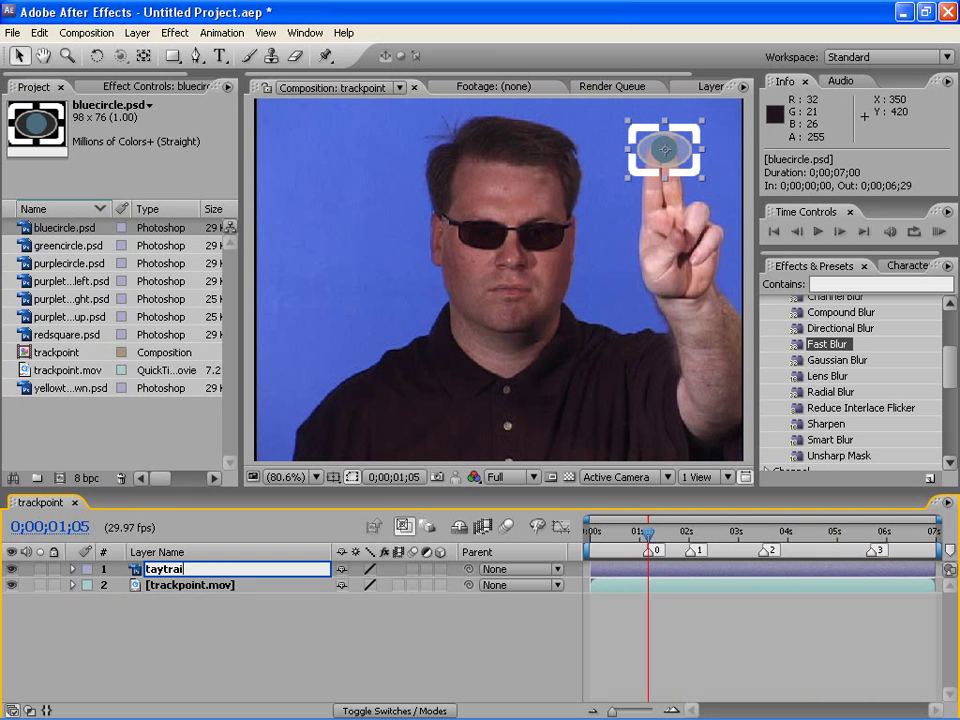
{"action": "key", "text": "Return"}
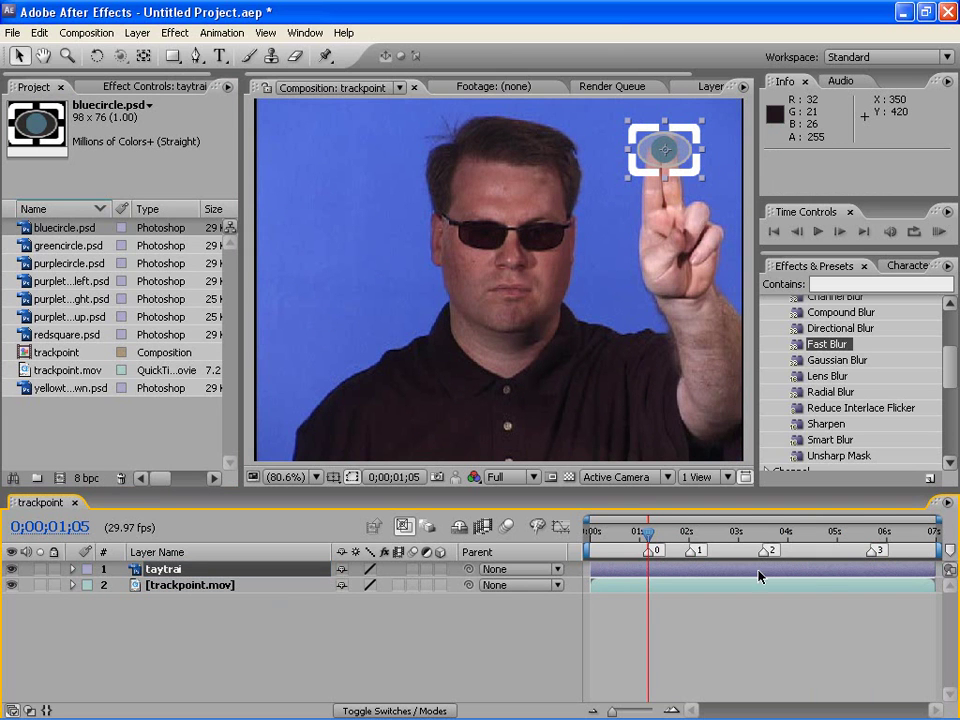
- At 3;15, place greencircle.psd over the other raised fingertip and rename it tayphai
{"action": "left_click_drag", "start_coordinate": [649, 541], "coordinate": [765, 545]}
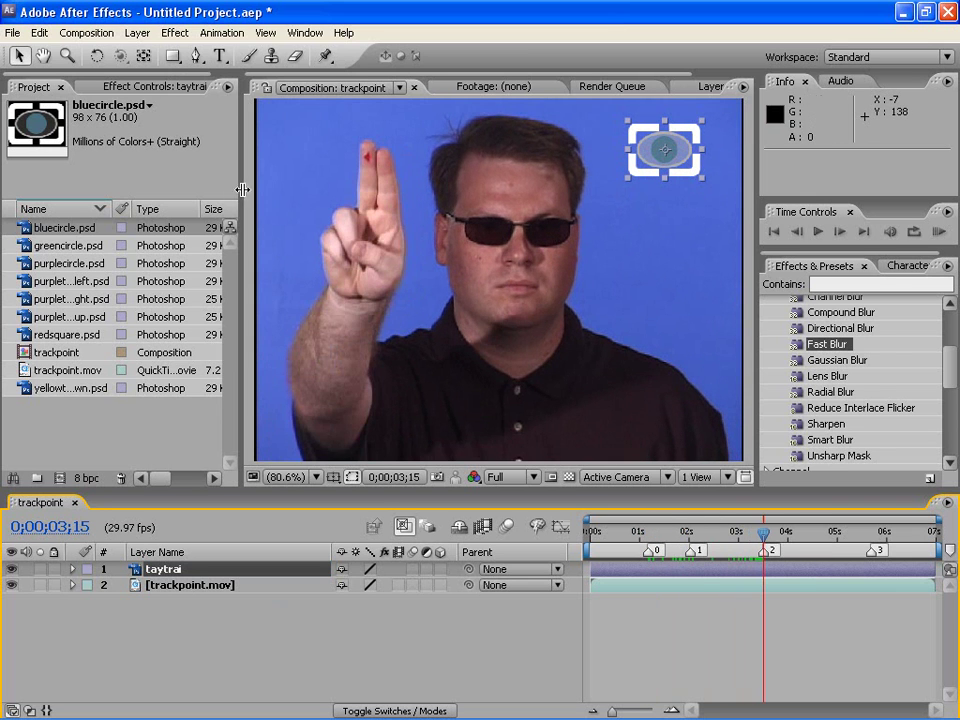
{"action": "left_click", "coordinate": [47, 250]}
{"action": "left_click_drag", "start_coordinate": [47, 250], "coordinate": [369, 158]}
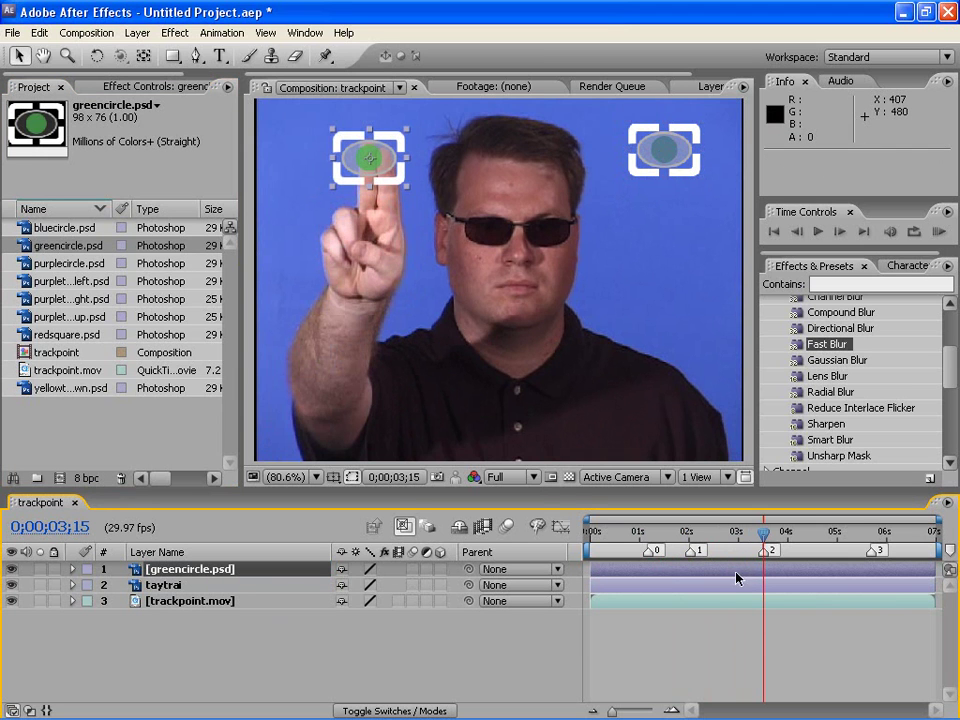
{"action": "left_click", "coordinate": [170, 570]}
{"action": "key", "text": "Return"}
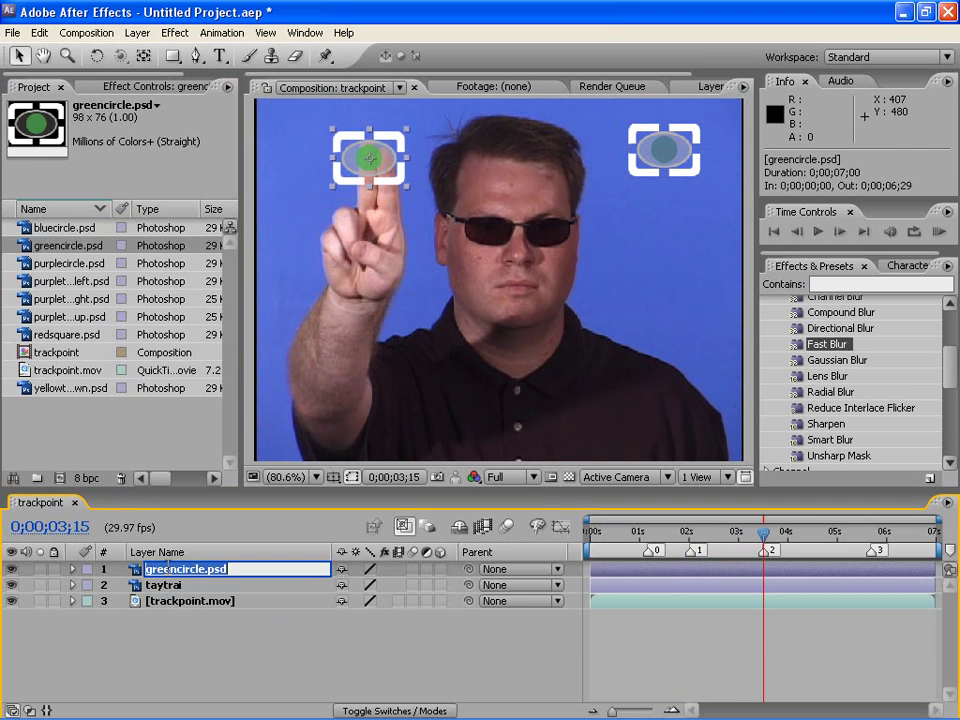
{"action": "type", "text": "tayphai"}
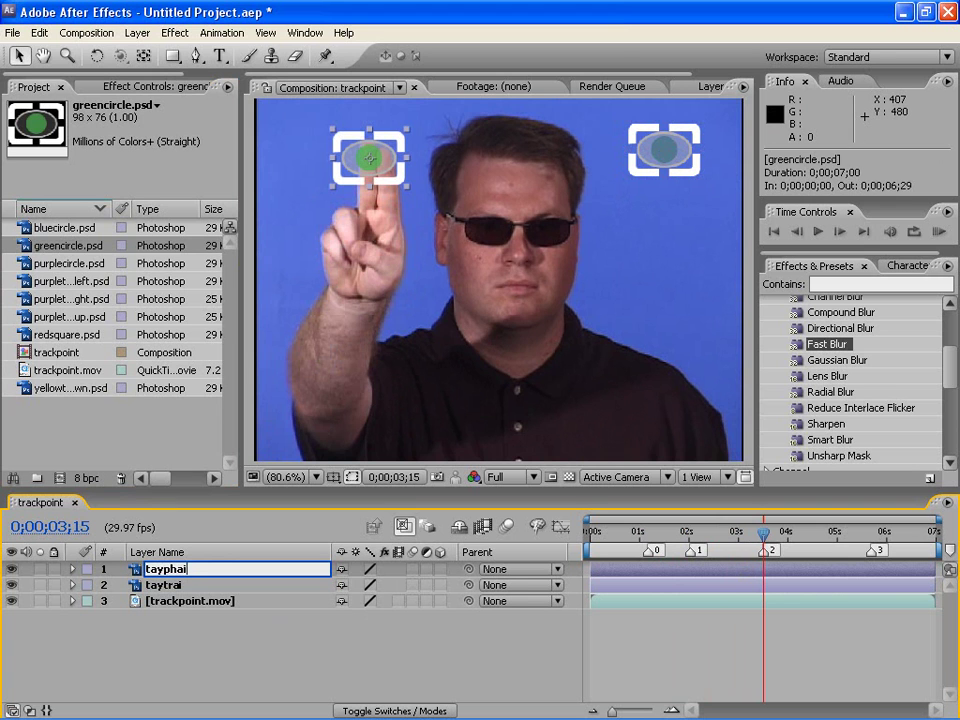
{"action": "key", "text": "Return"}
{"action": "left_click", "coordinate": [648, 533]}
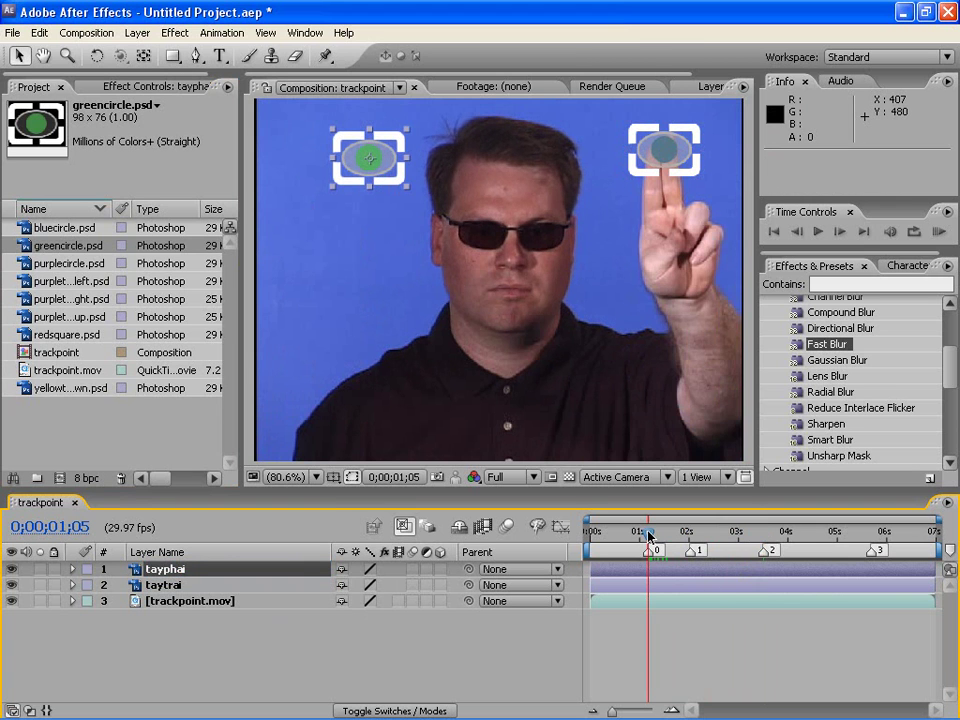
{"action": "left_click", "coordinate": [645, 607]}
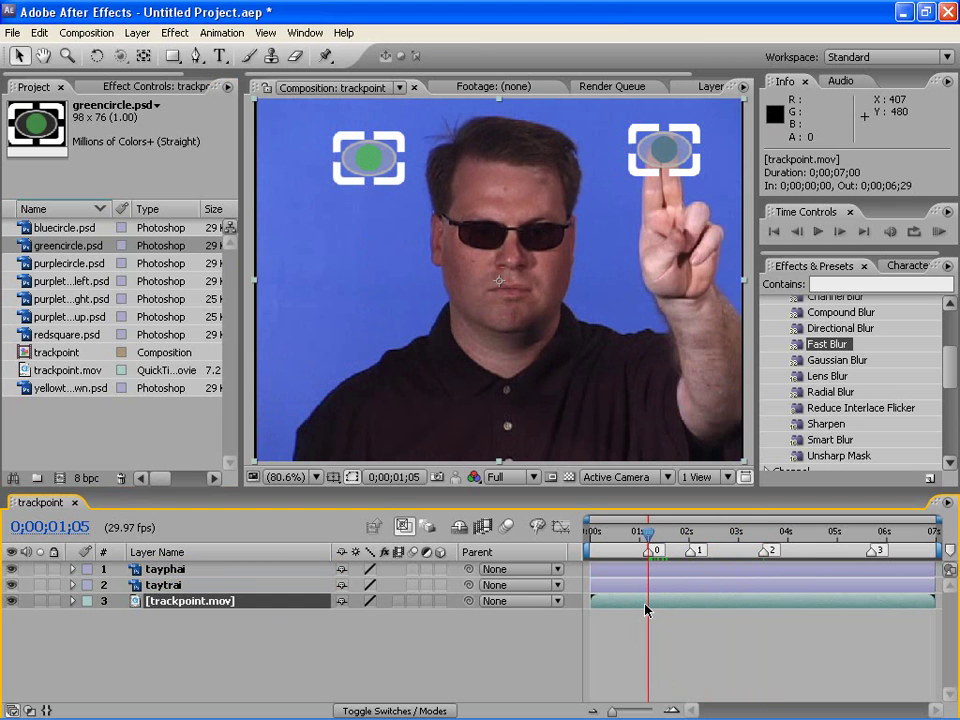
- Show Tracker Controls and add a position Track Motion tracker to trackpoint.mov, targeting tayphai
{"action": "left_click", "coordinate": [305, 33]}
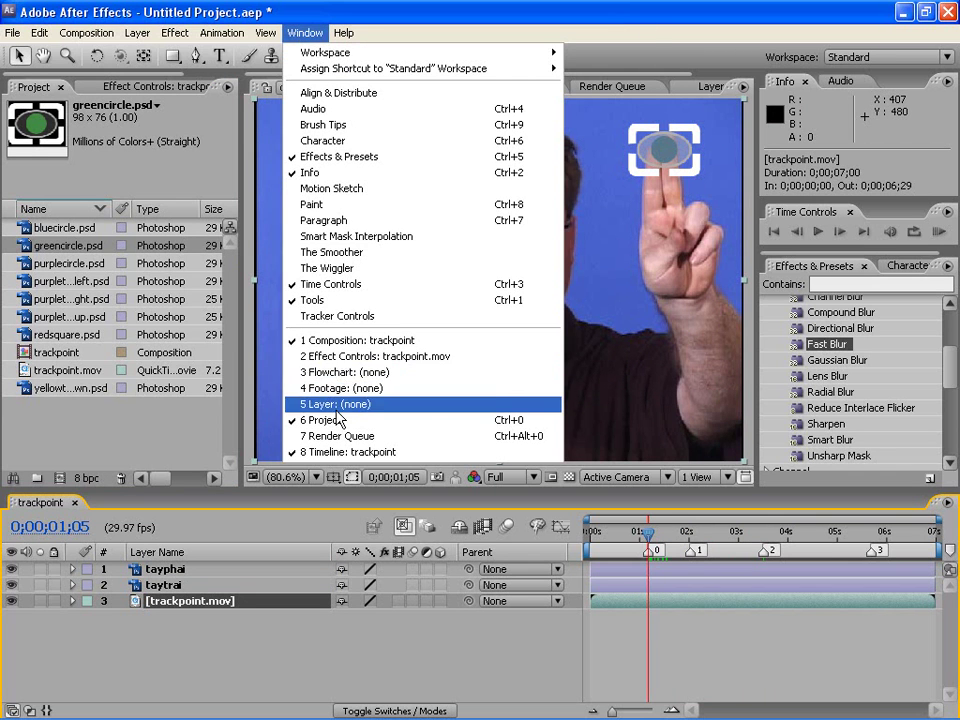
{"action": "left_click", "coordinate": [328, 318]}
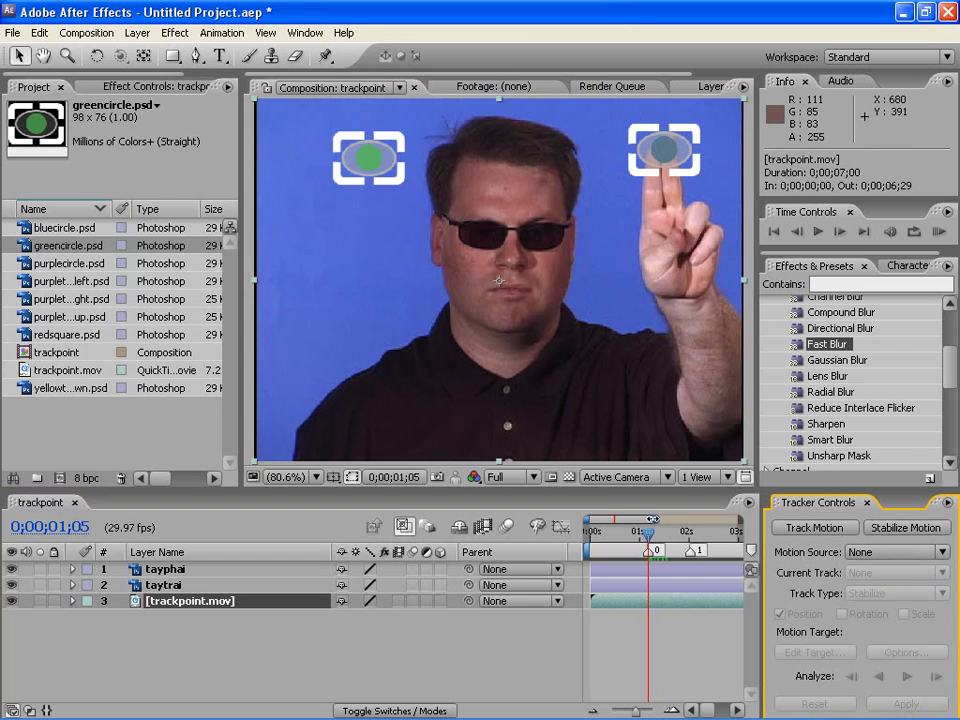
{"action": "left_click_drag", "start_coordinate": [652, 519], "coordinate": [740, 519]}
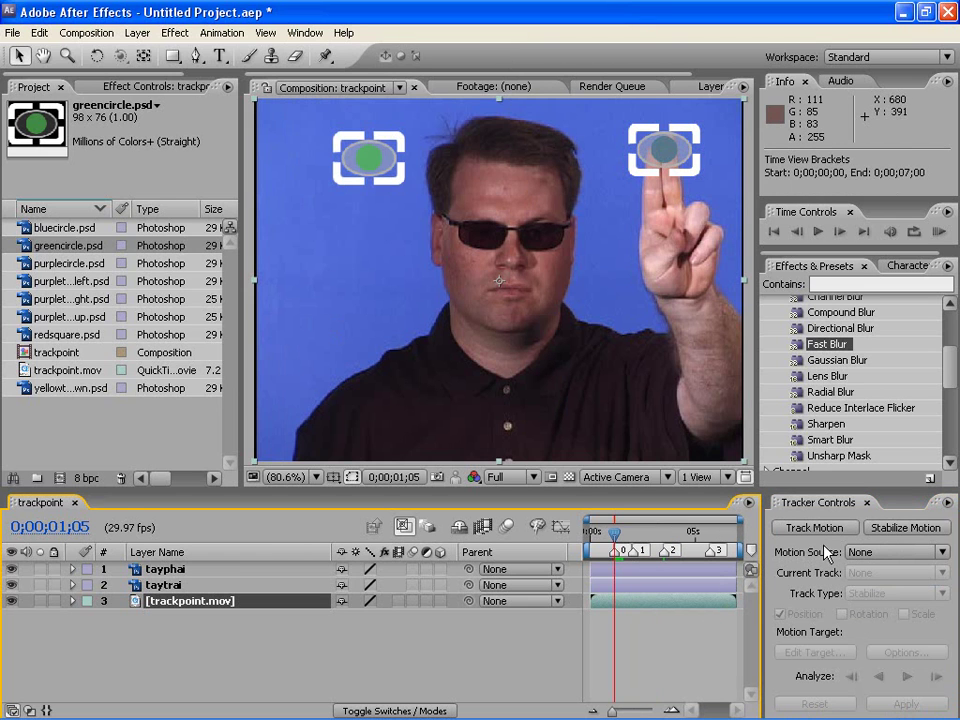
{"action": "left_click", "coordinate": [800, 528]}
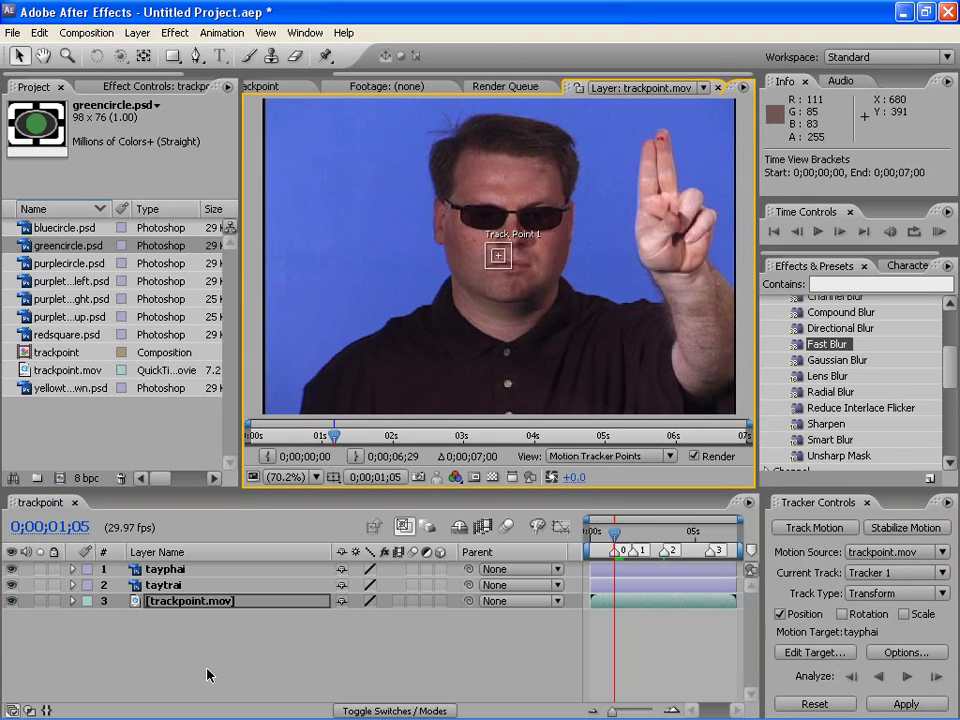
{"action": "left_click", "coordinate": [11, 710]}
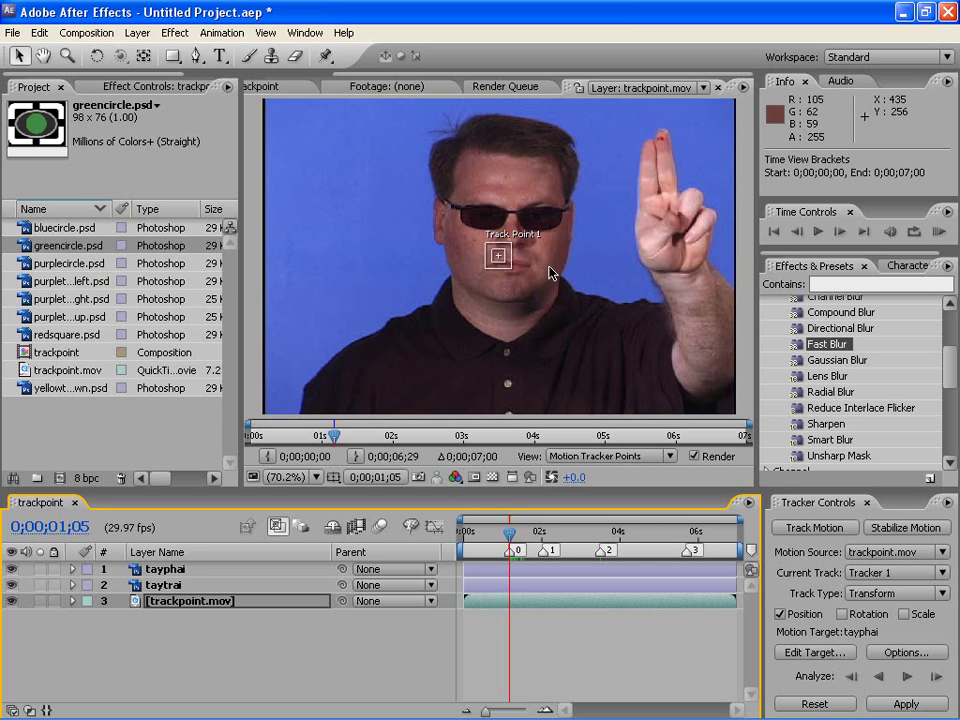
{"action": "left_click", "coordinate": [260, 87]}
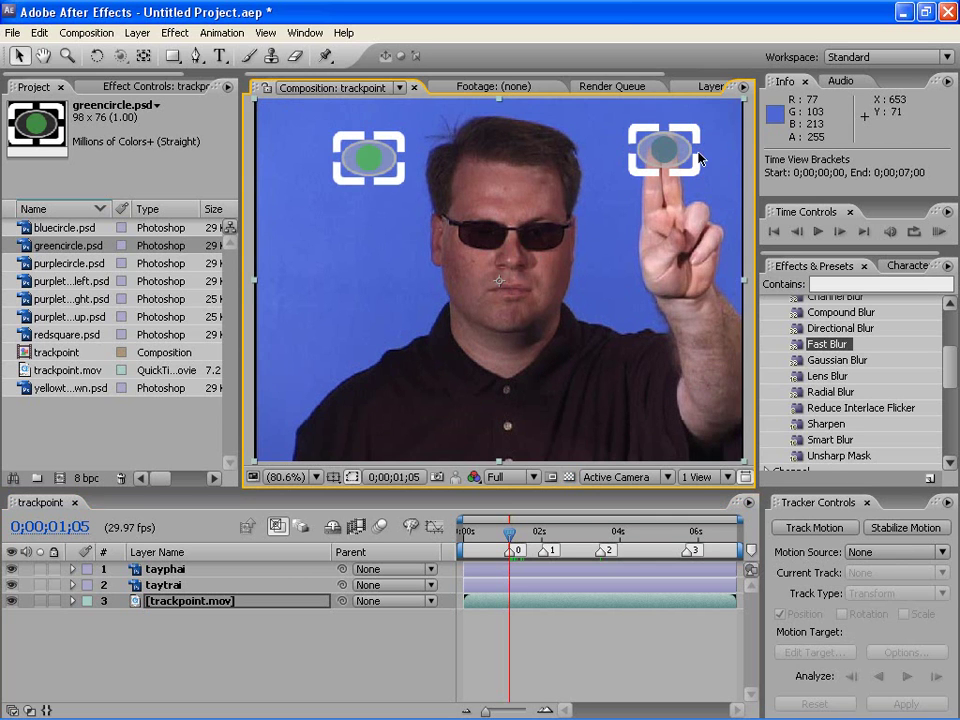
{"action": "left_click", "coordinate": [709, 87]}
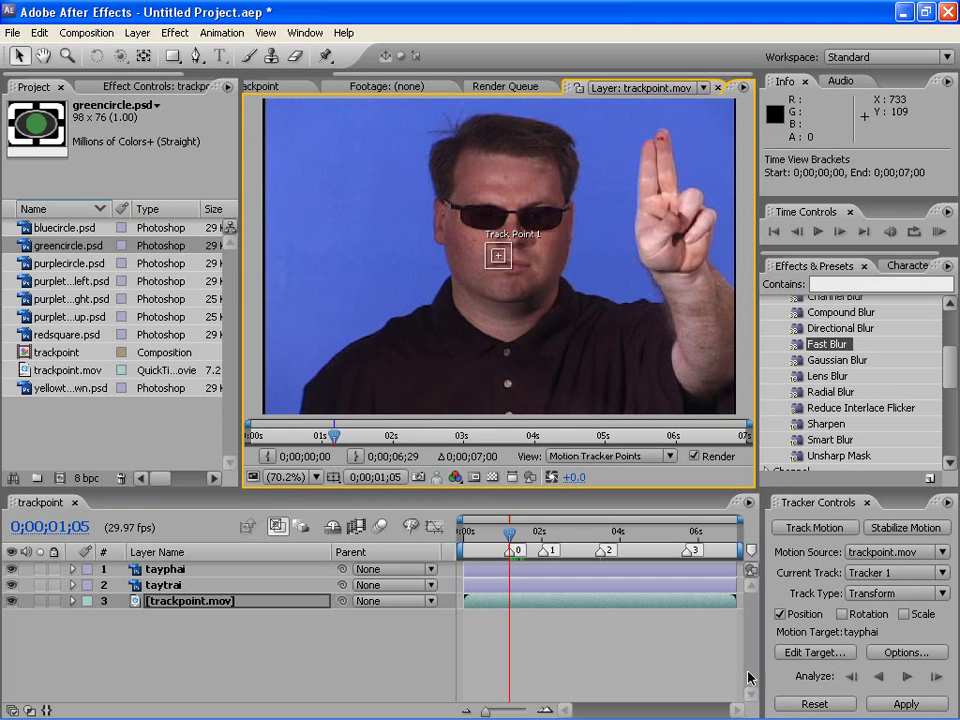
{"action": "left_click", "coordinate": [810, 653]}
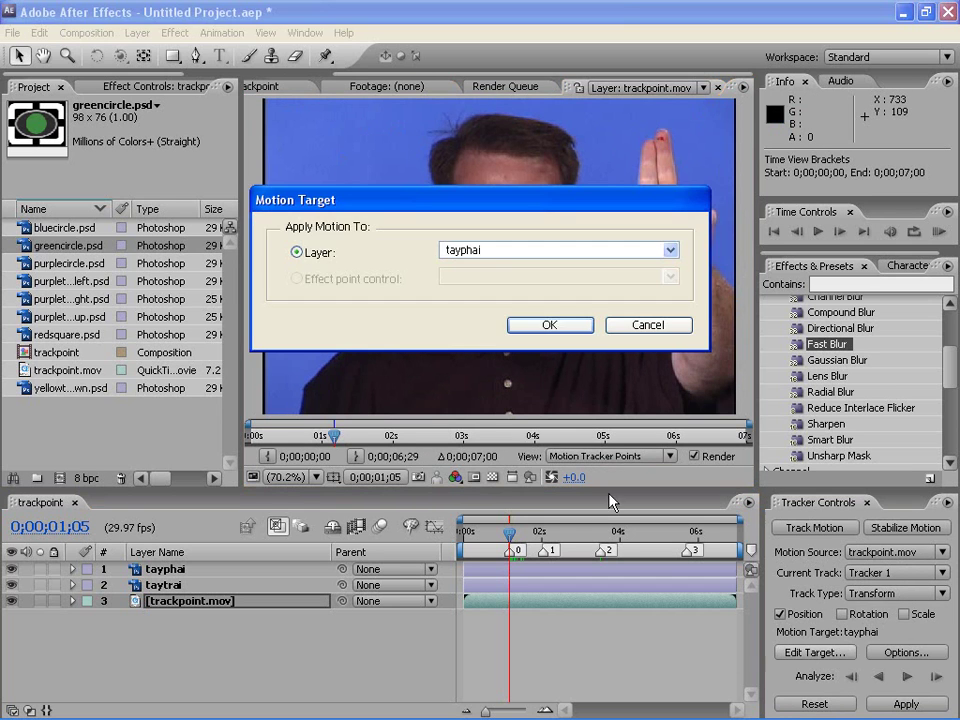
- Change the tracker's motion target to the taytrai layer
{"action": "left_click", "coordinate": [491, 251]}
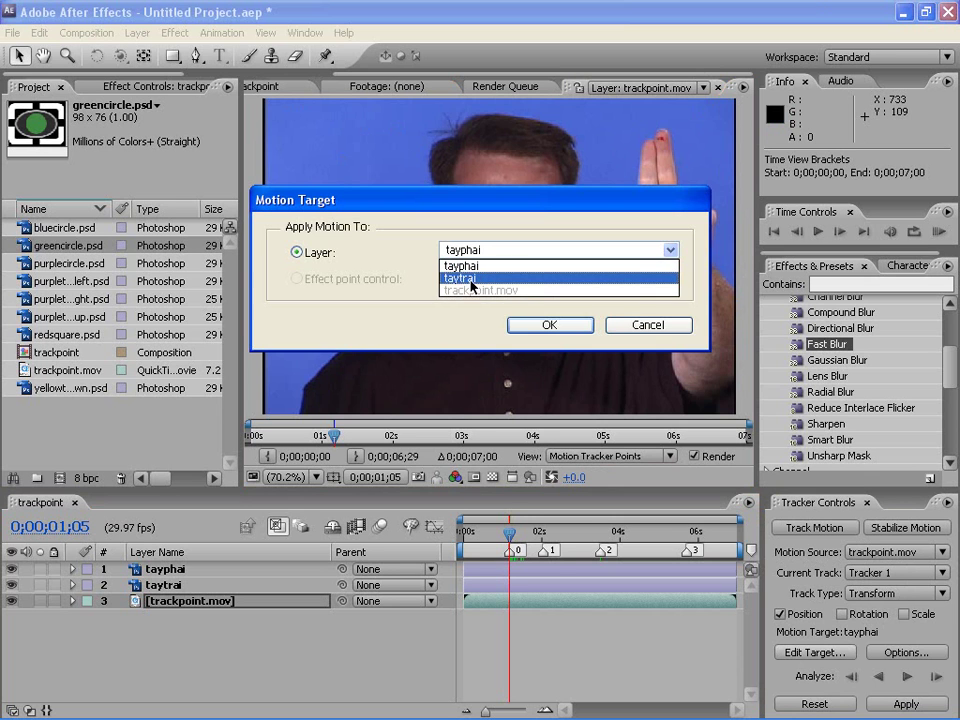
{"action": "left_click", "coordinate": [472, 279]}
{"action": "left_click", "coordinate": [549, 325]}
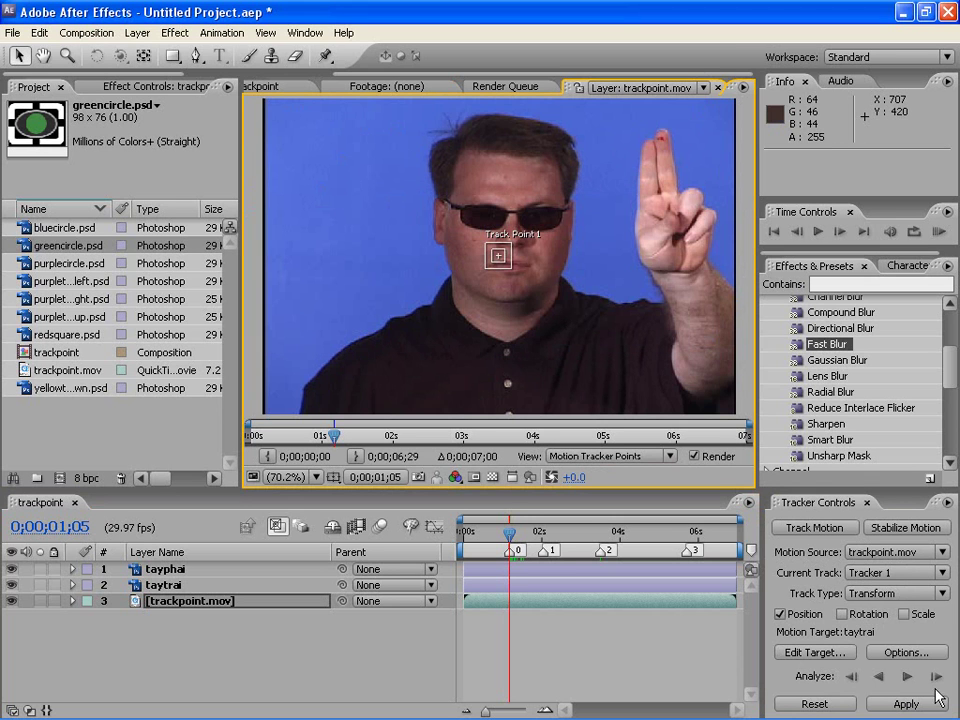
- Rename the track to 'tay trai' in the tracker options
{"action": "left_click", "coordinate": [906, 652]}
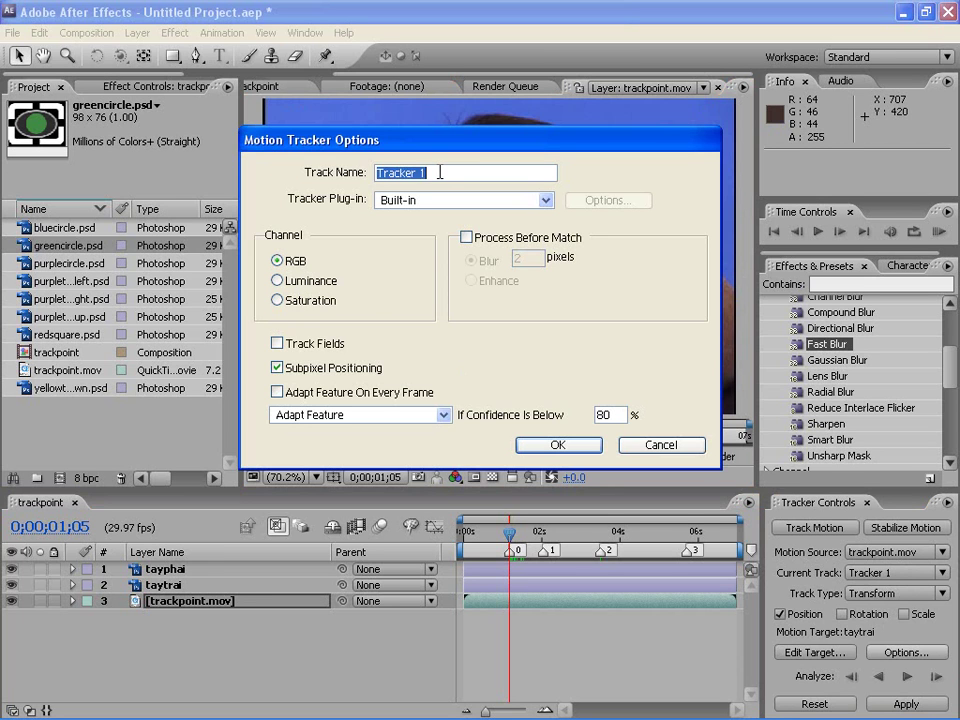
{"action": "type", "text": "tay trai"}
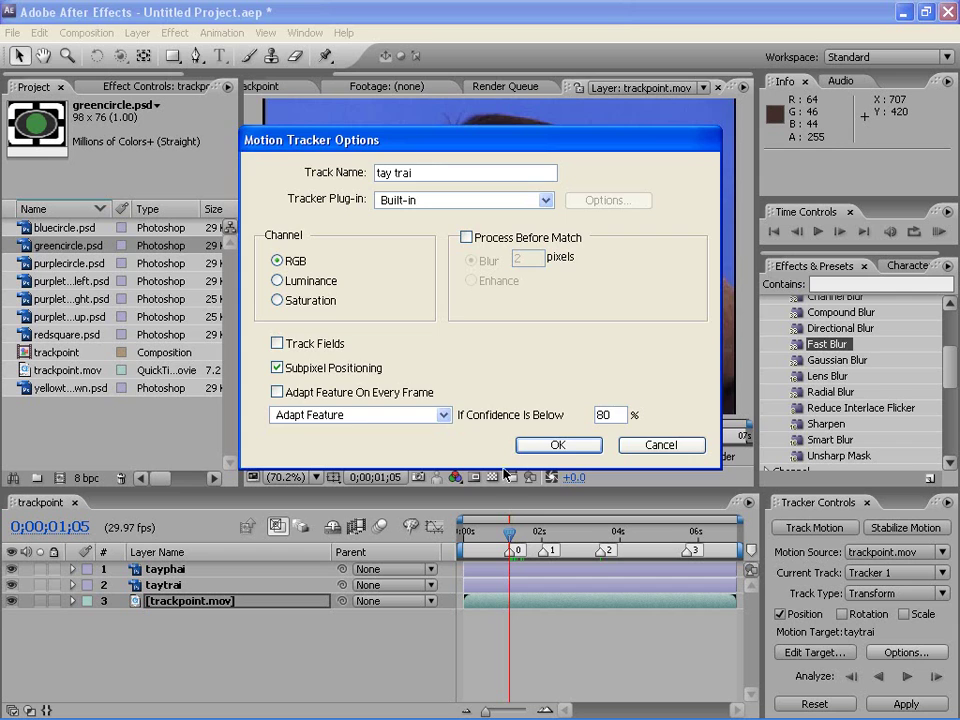
{"action": "key", "text": "Return"}
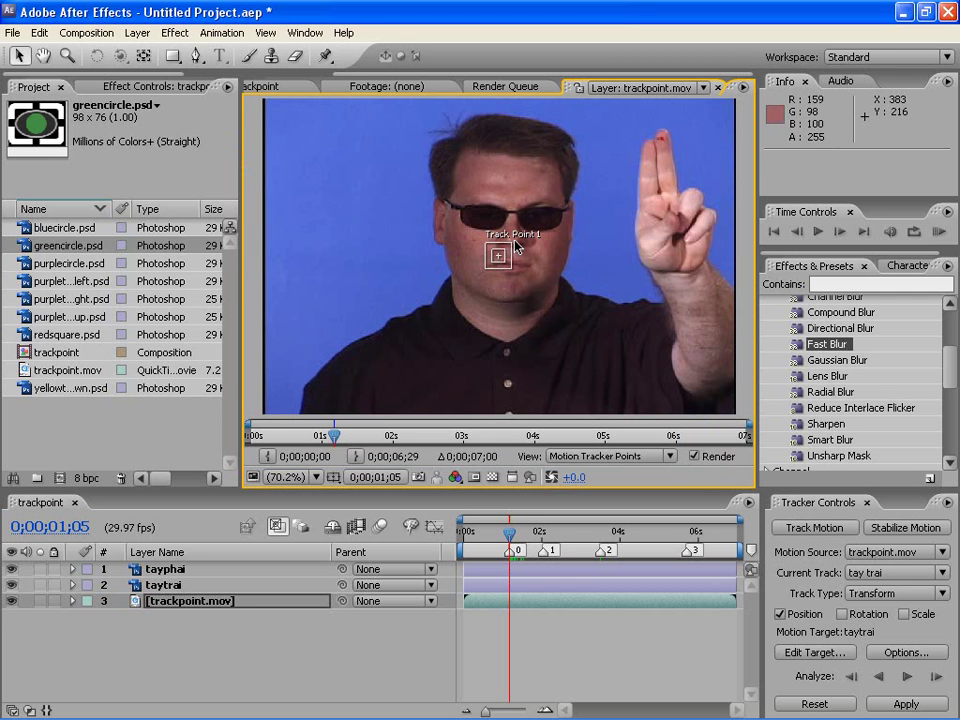
- Place Track Point 1 on the raised fingertip with a larger search box and analyze forward
{"action": "scroll", "coordinate": [516, 244], "scroll_direction": "up", "scroll_amount": 1}
{"action": "left_click_drag", "start_coordinate": [655, 188], "coordinate": [461, 260]}
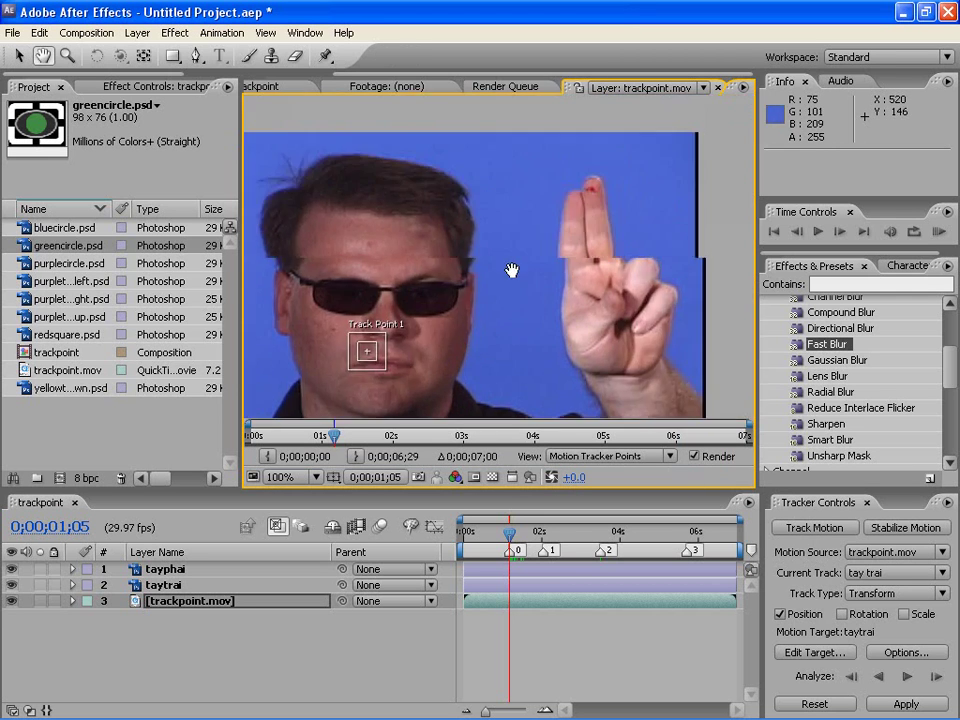
{"action": "left_click_drag", "start_coordinate": [326, 364], "coordinate": [560, 201]}
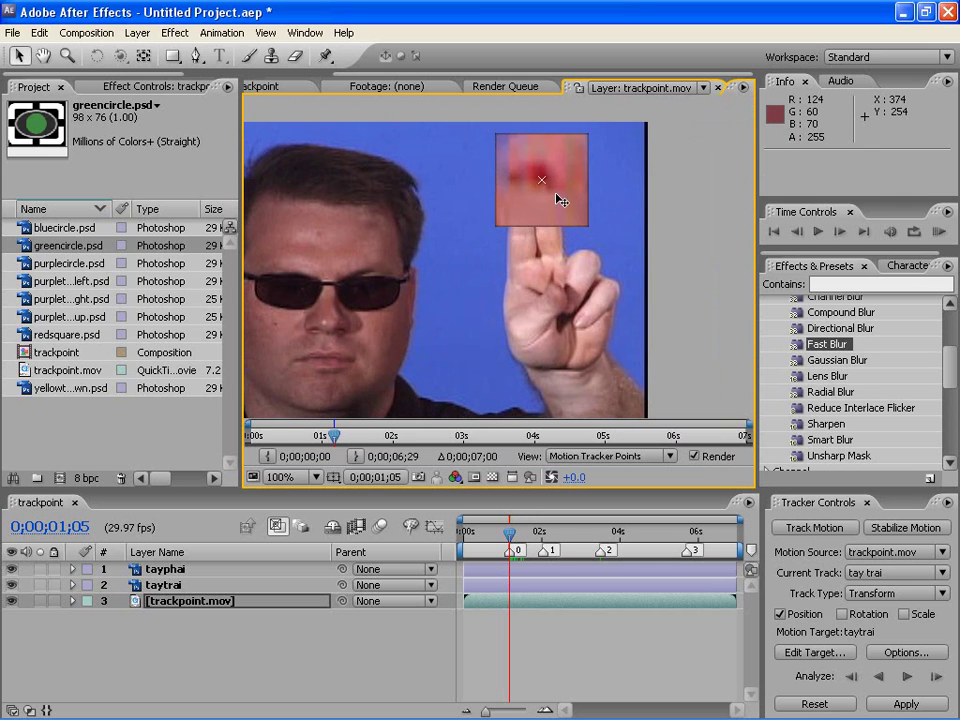
{"action": "mouse_move", "coordinate": [559, 199]}
{"action": "left_mouse_down"}
{"action": "mouse_move", "coordinate": [575, 219]}
{"action": "mouse_move", "coordinate": [571, 243]}
{"action": "mouse_move", "coordinate": [572, 216]}
{"action": "left_mouse_up"}
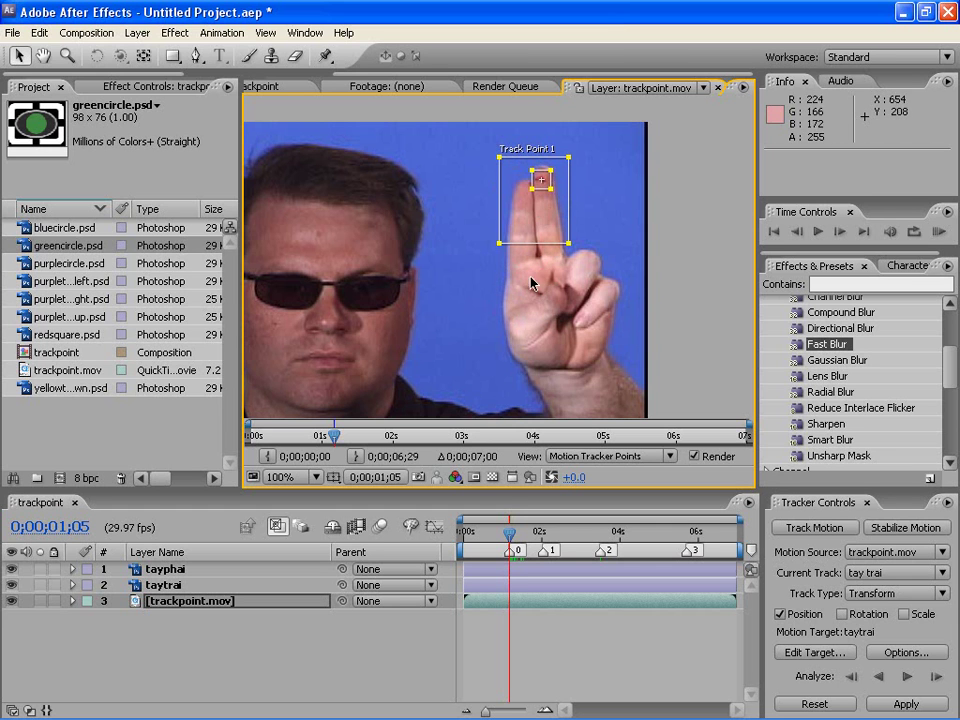
{"action": "left_click", "coordinate": [905, 677]}
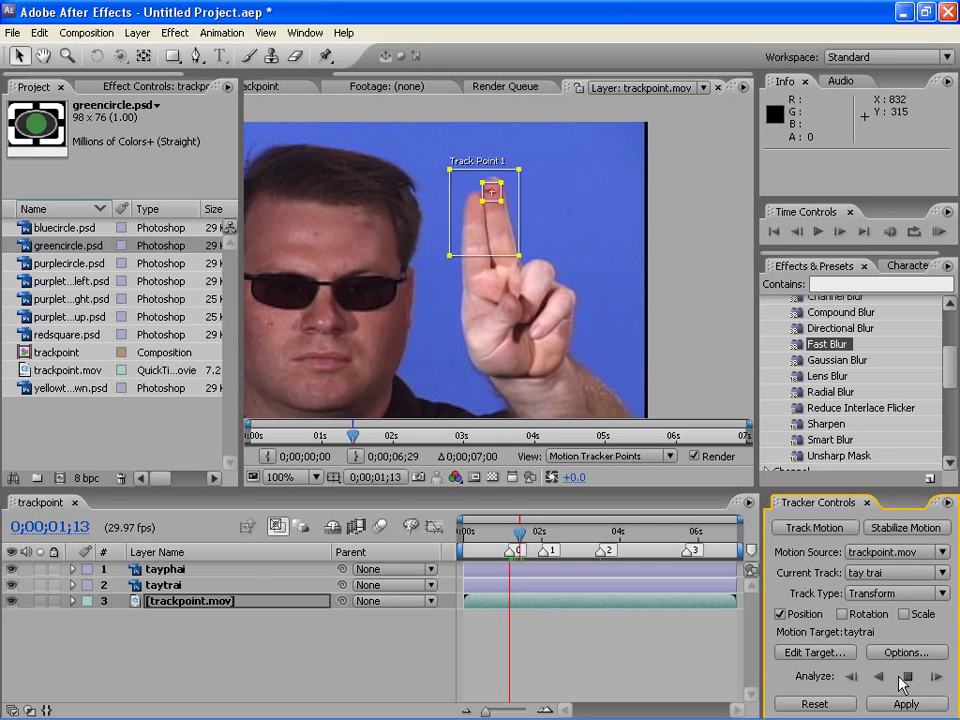
- Stop the analysis and pan the Layer view to the hand and track point at 2;01
{"action": "left_click", "coordinate": [901, 679]}
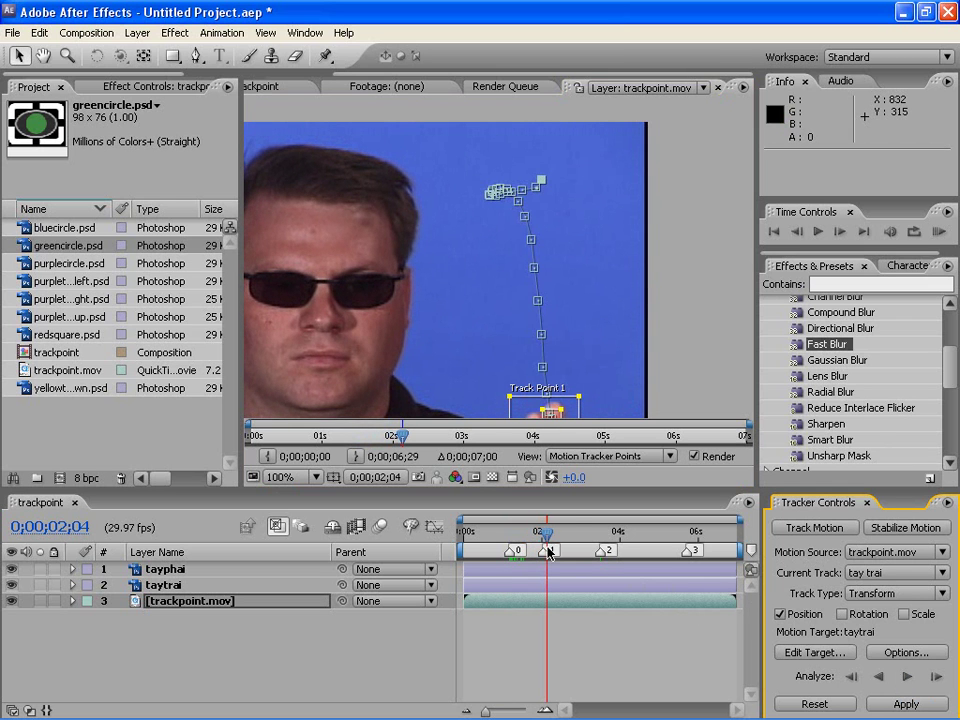
{"action": "left_click_drag", "start_coordinate": [547, 540], "coordinate": [544, 540]}
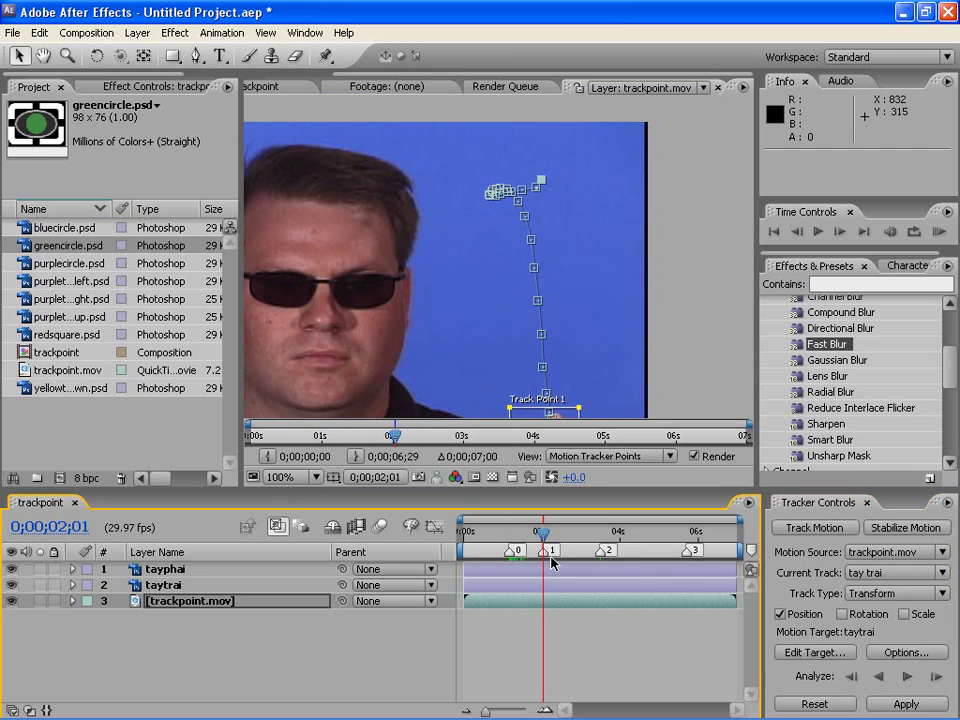
{"action": "key", "text": "h"}
{"action": "left_click_drag", "start_coordinate": [542, 336], "coordinate": [576, 226]}
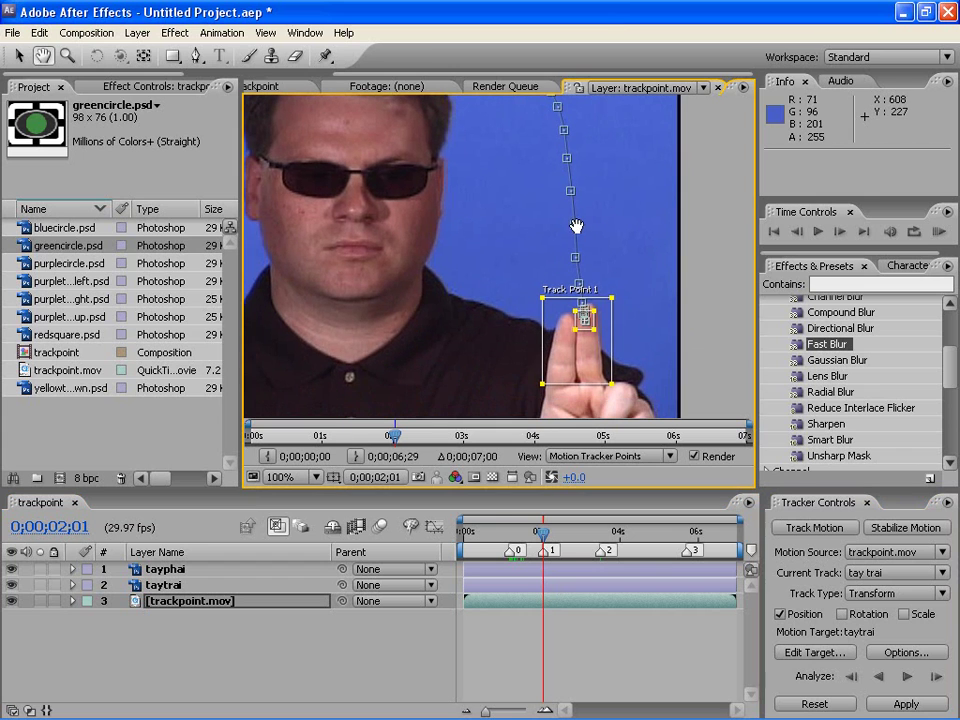
- Expand trackpoint.mov down to tay trai's Track Point 1 properties and clear the keyframe selection
{"action": "left_click", "coordinate": [73, 602]}
{"action": "left_click", "coordinate": [89, 618]}
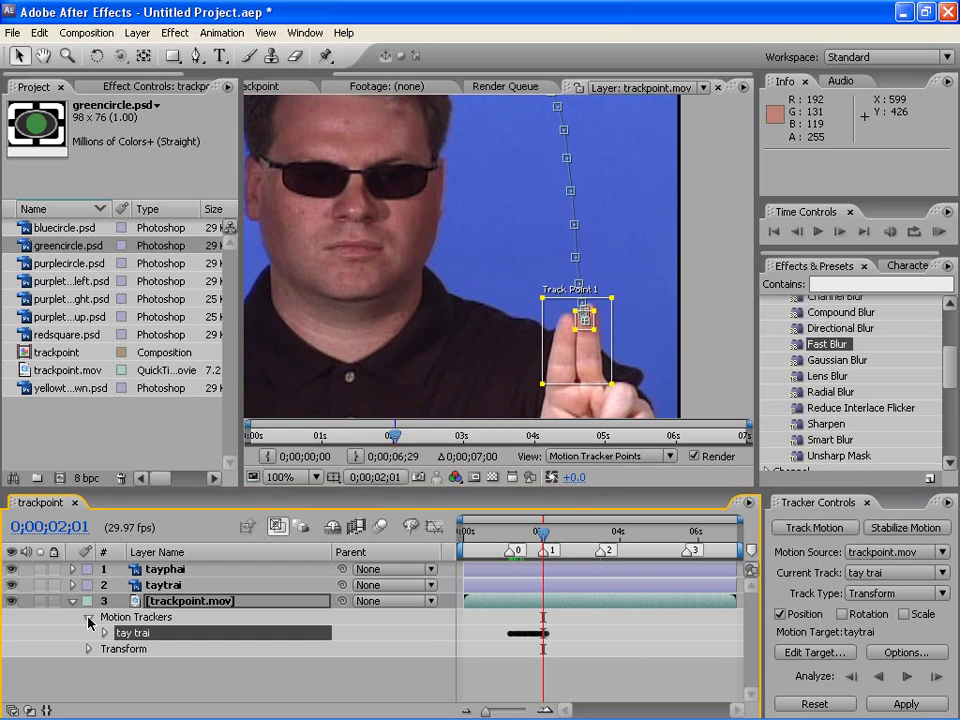
{"action": "left_click", "coordinate": [105, 633]}
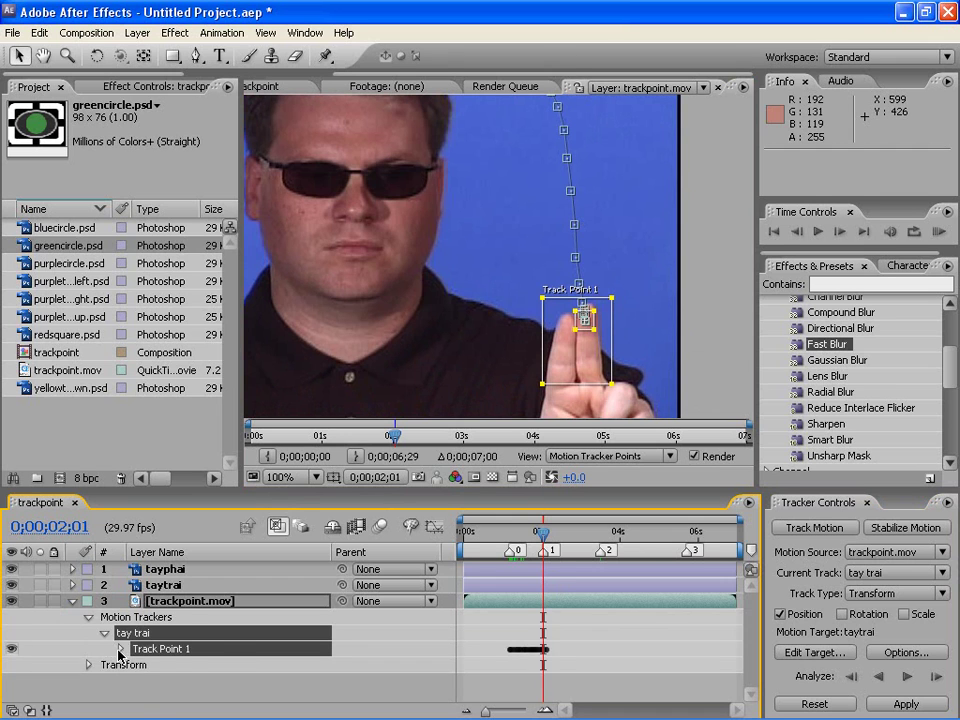
{"action": "left_click", "coordinate": [120, 649]}
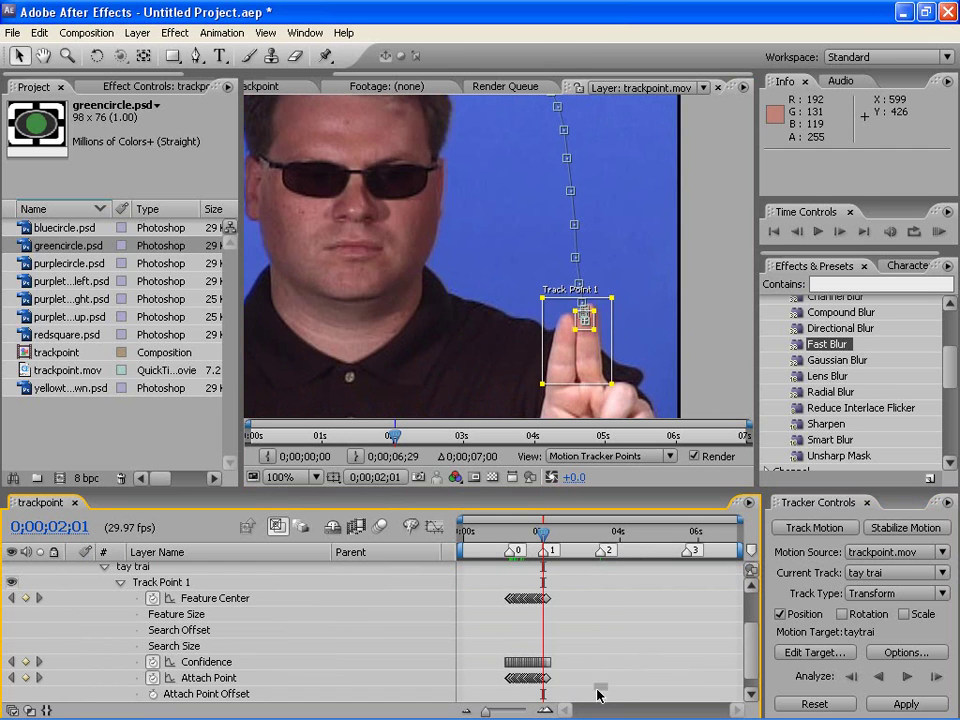
{"action": "left_click_drag", "start_coordinate": [607, 690], "coordinate": [545, 578]}
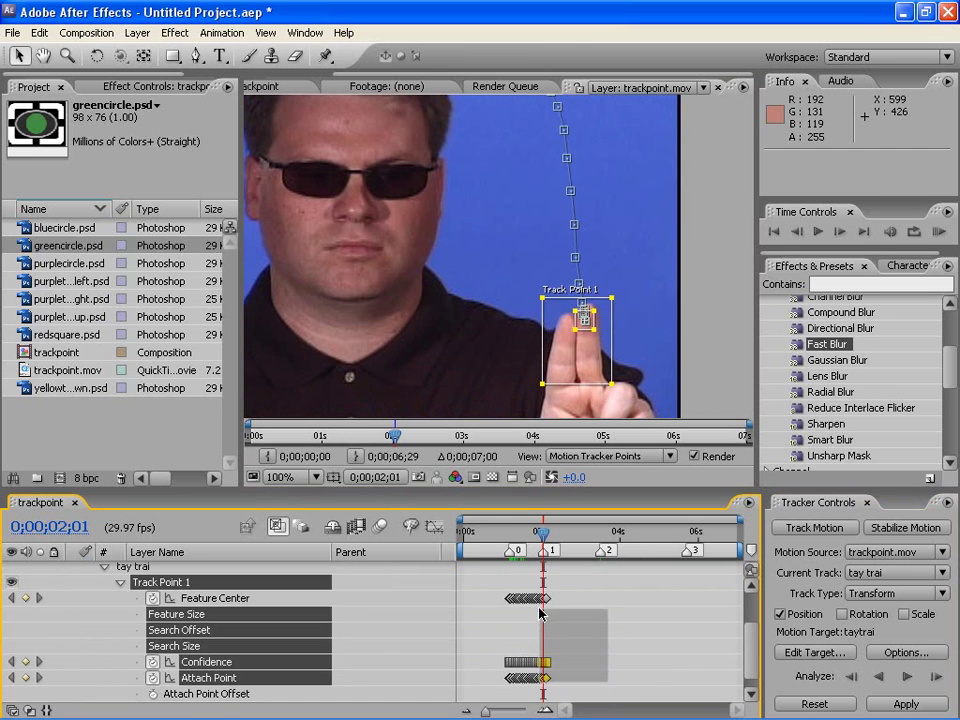
{"action": "left_click", "coordinate": [628, 591]}
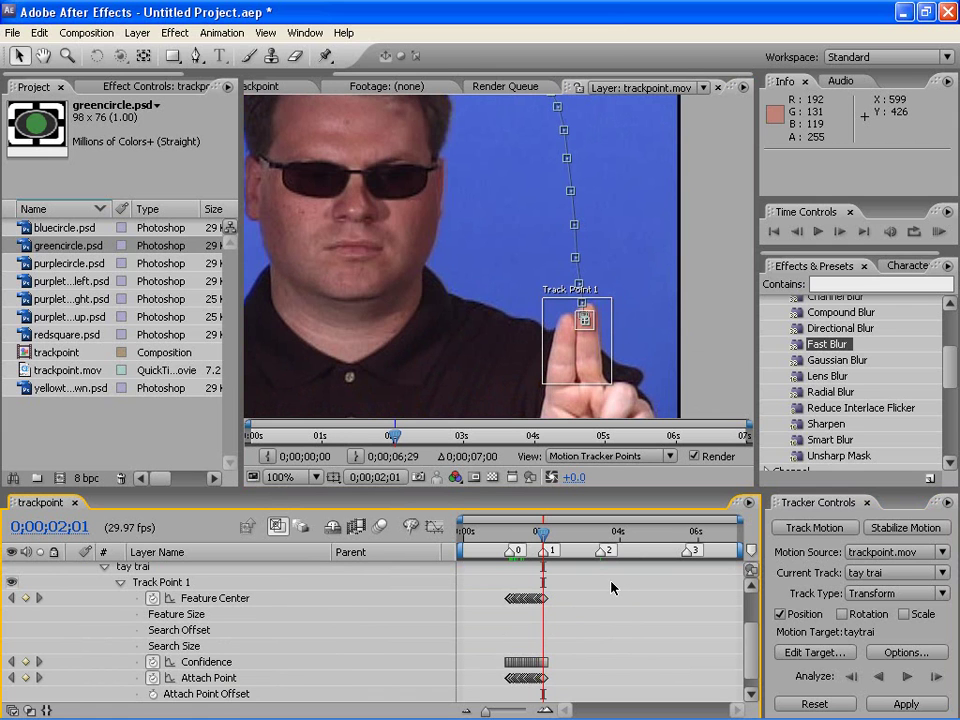
- Set the Layer view magnification to Fit and scrub to check Track Point 1 across frames
{"action": "left_click_drag", "start_coordinate": [547, 535], "coordinate": [533, 537]}
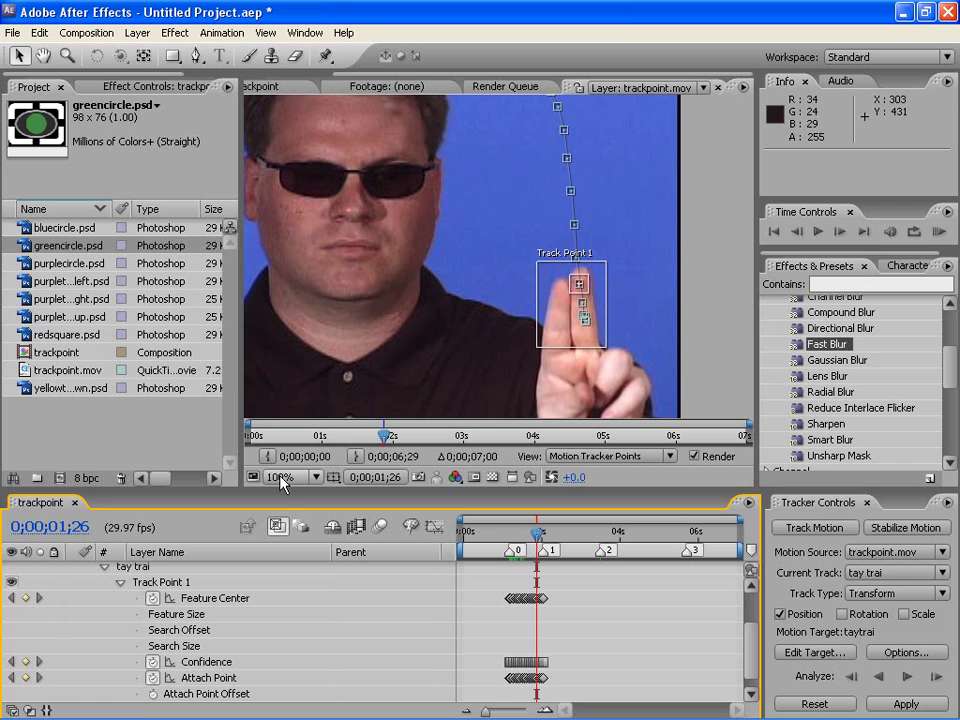
{"action": "left_click", "coordinate": [290, 477]}
{"action": "left_click", "coordinate": [300, 165]}
{"action": "mouse_move", "coordinate": [537, 540]}
{"action": "left_mouse_down"}
{"action": "mouse_move", "coordinate": [517, 545]}
{"action": "mouse_move", "coordinate": [565, 542]}
{"action": "mouse_move", "coordinate": [510, 546]}
{"action": "left_mouse_up"}
- Apply the tay trai track to the taytrai circle in both X and Y
{"action": "mouse_move", "coordinate": [915, 708]}
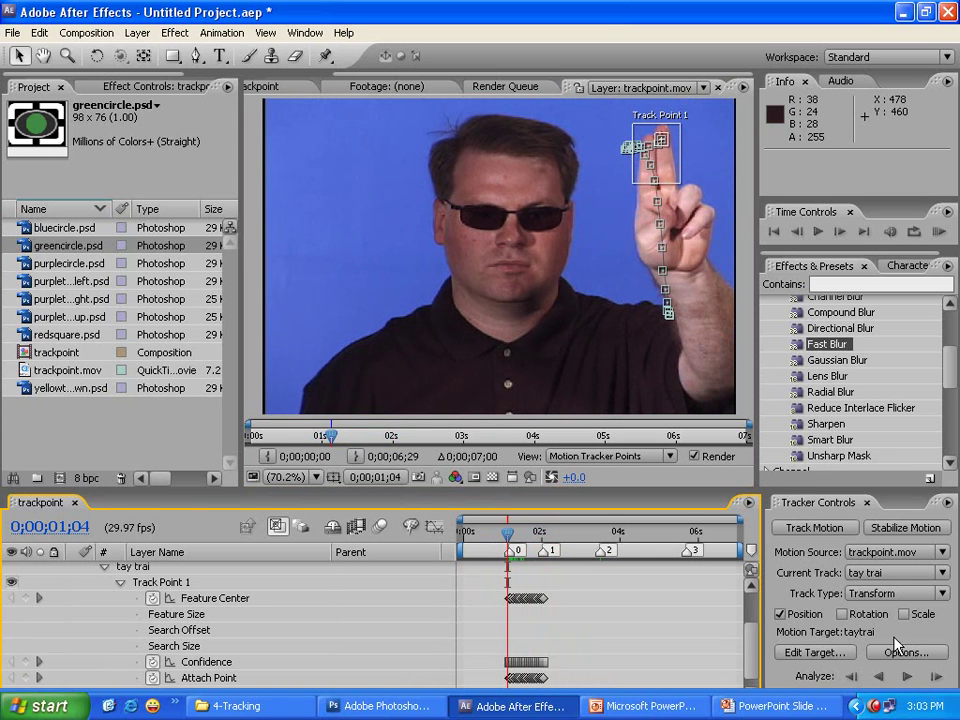
{"action": "left_click", "coordinate": [906, 704]}
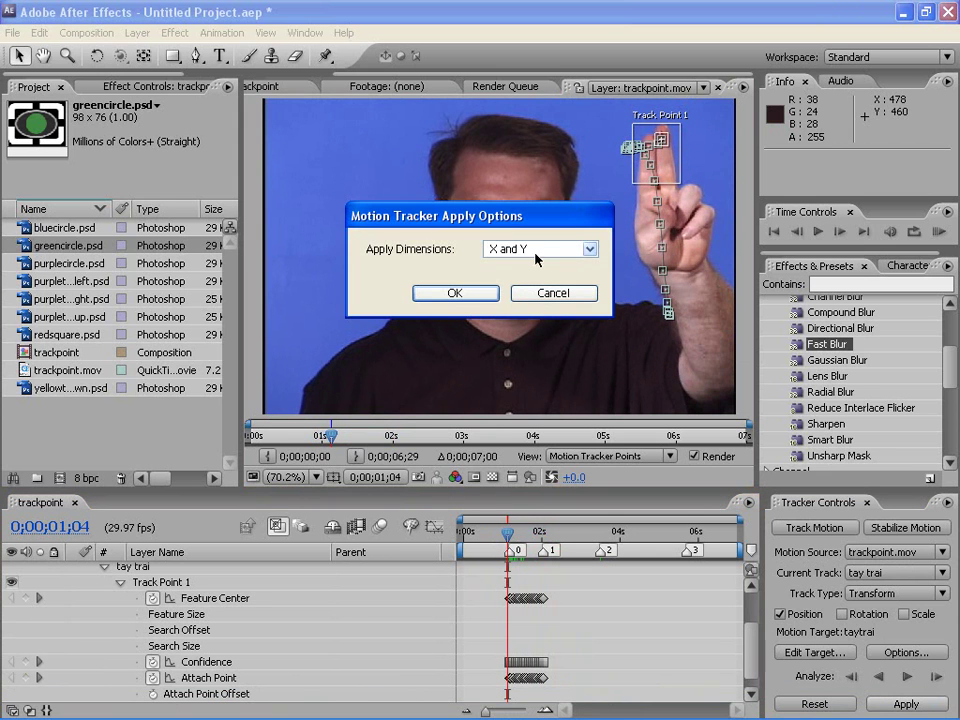
{"action": "left_click", "coordinate": [450, 295]}
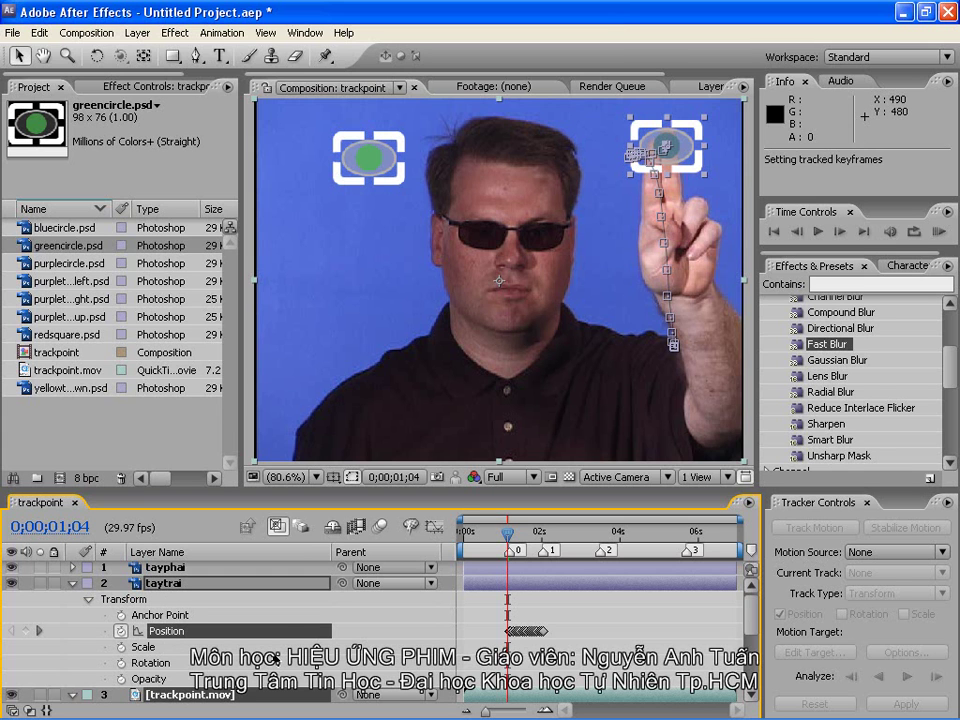
- Scrub and RAM-preview to check that the taytrai circle follows the fingertip
{"action": "left_click_drag", "start_coordinate": [508, 535], "coordinate": [546, 548]}
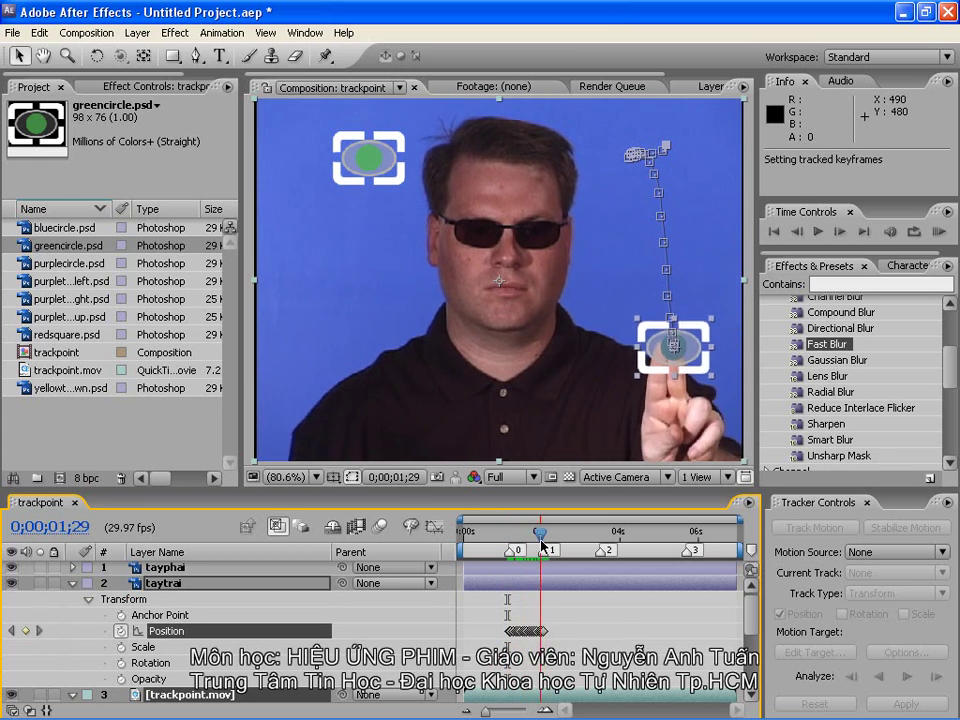
{"action": "left_click_drag", "start_coordinate": [546, 548], "coordinate": [511, 545]}
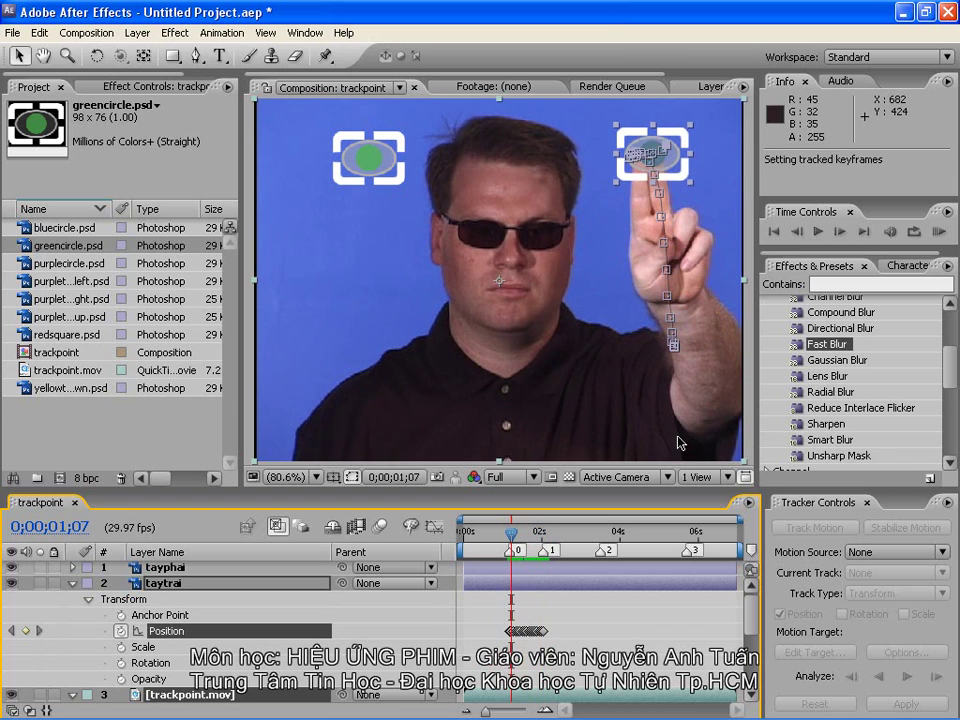
{"action": "left_click", "coordinate": [570, 535]}
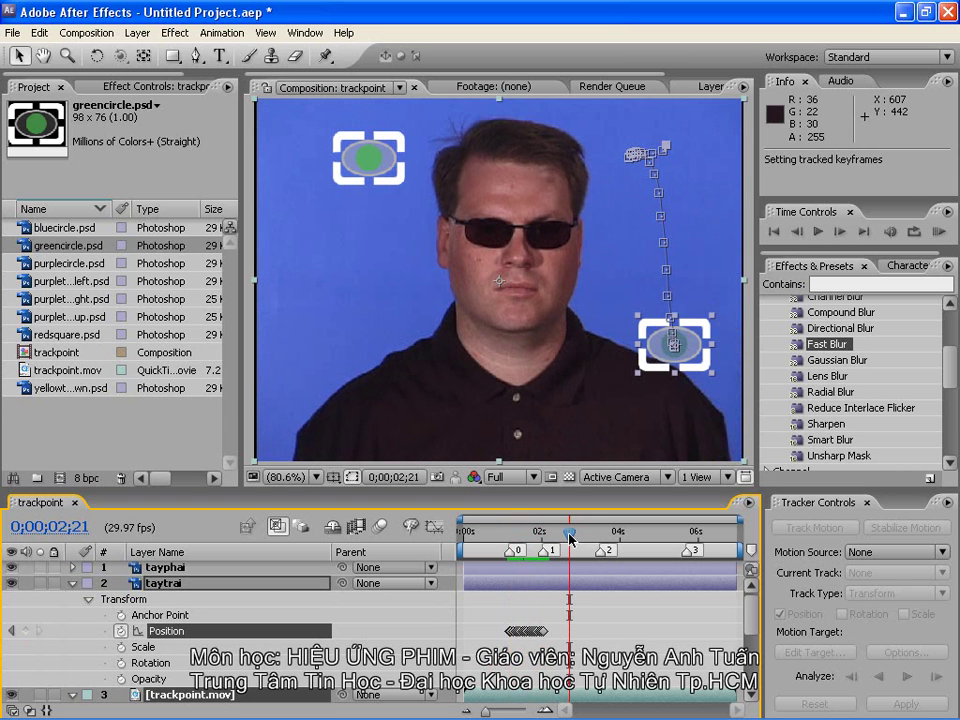
{"action": "left_click_drag", "start_coordinate": [570, 530], "coordinate": [484, 535]}
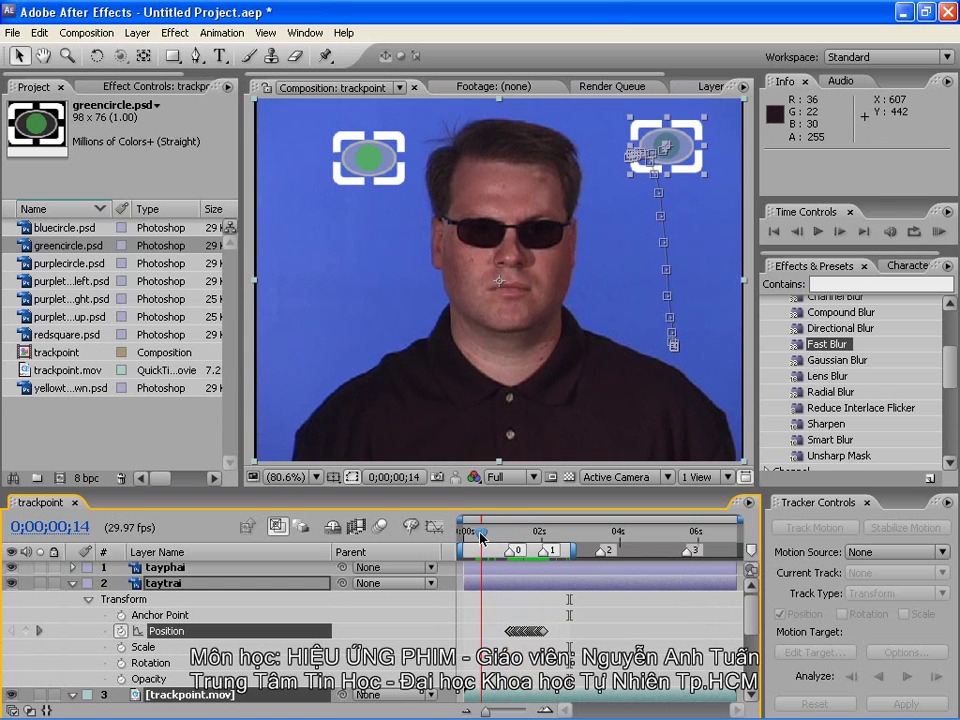
{"action": "left_click", "coordinate": [936, 232]}
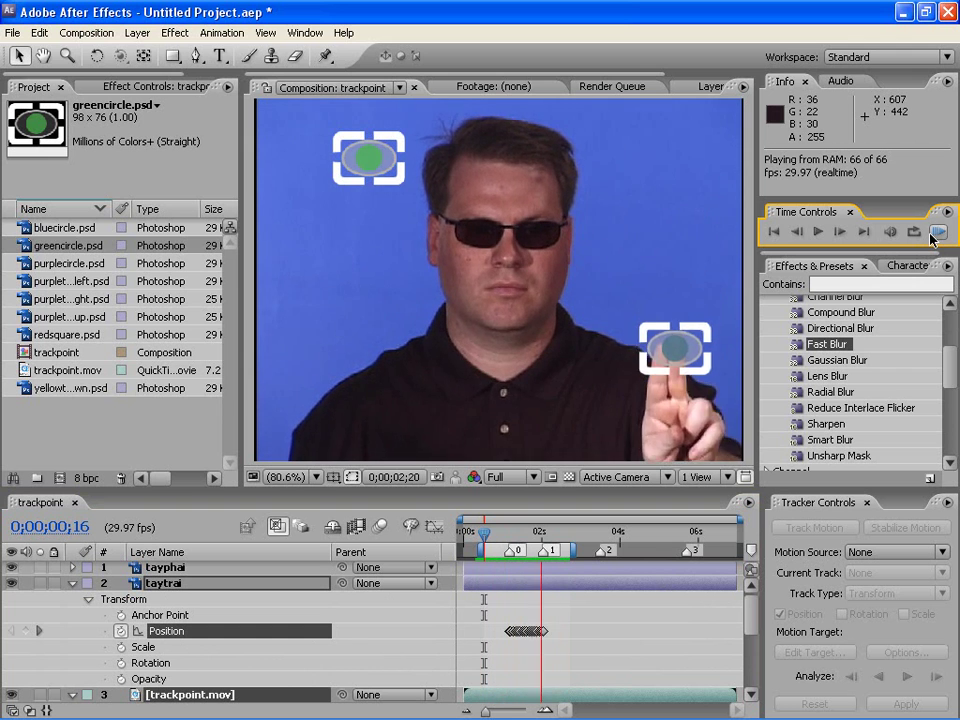
{"action": "left_click", "coordinate": [544, 535]}
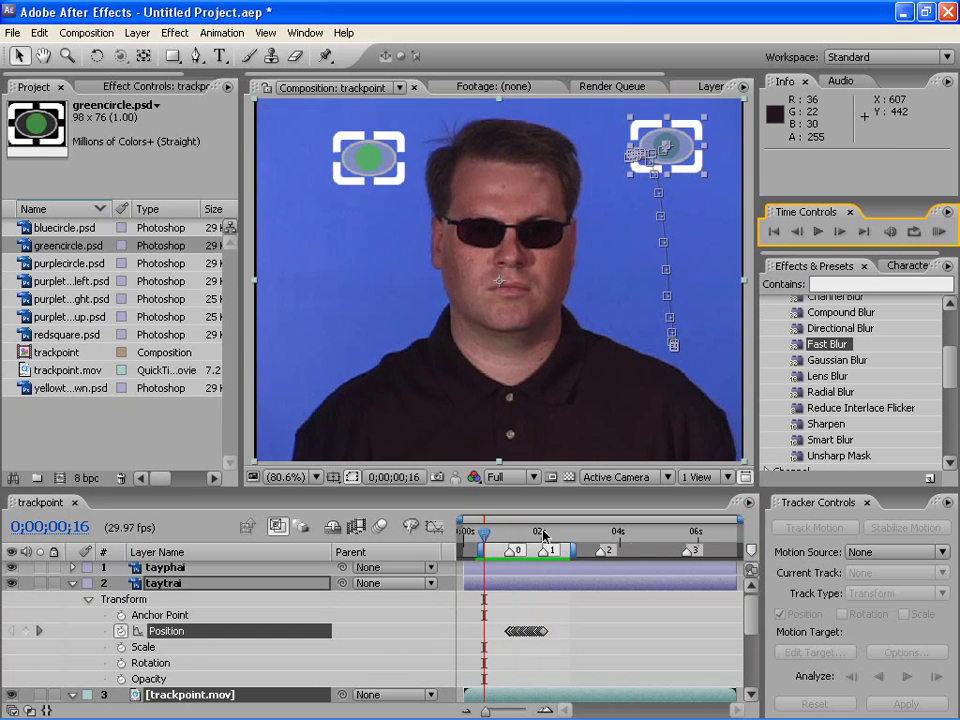
- At 3;15, nudge the tayphai circle onto the other raised fingertip
{"action": "left_click", "coordinate": [597, 535]}
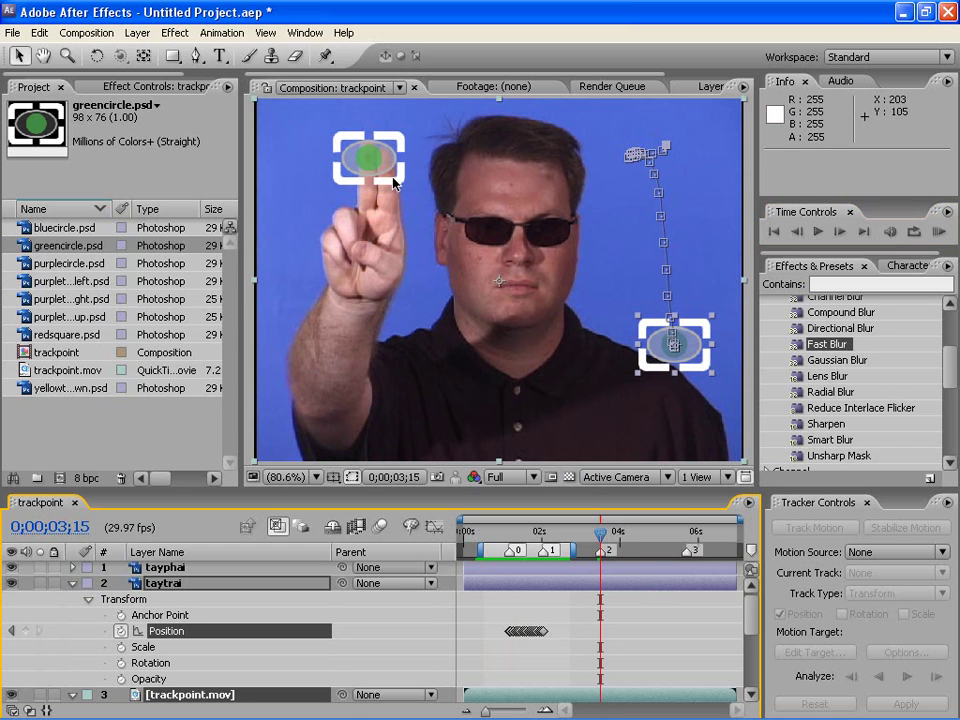
{"action": "key", "text": "ctrl+z"}
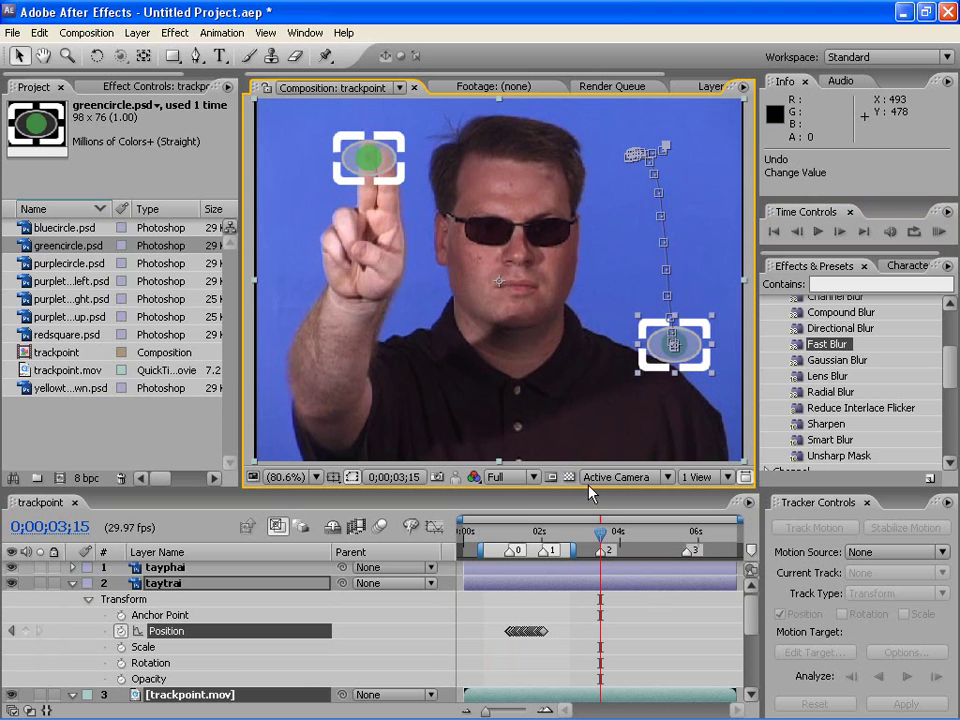
{"action": "left_click", "coordinate": [582, 567]}
{"action": "left_click_drag", "start_coordinate": [385, 179], "coordinate": [383, 175]}
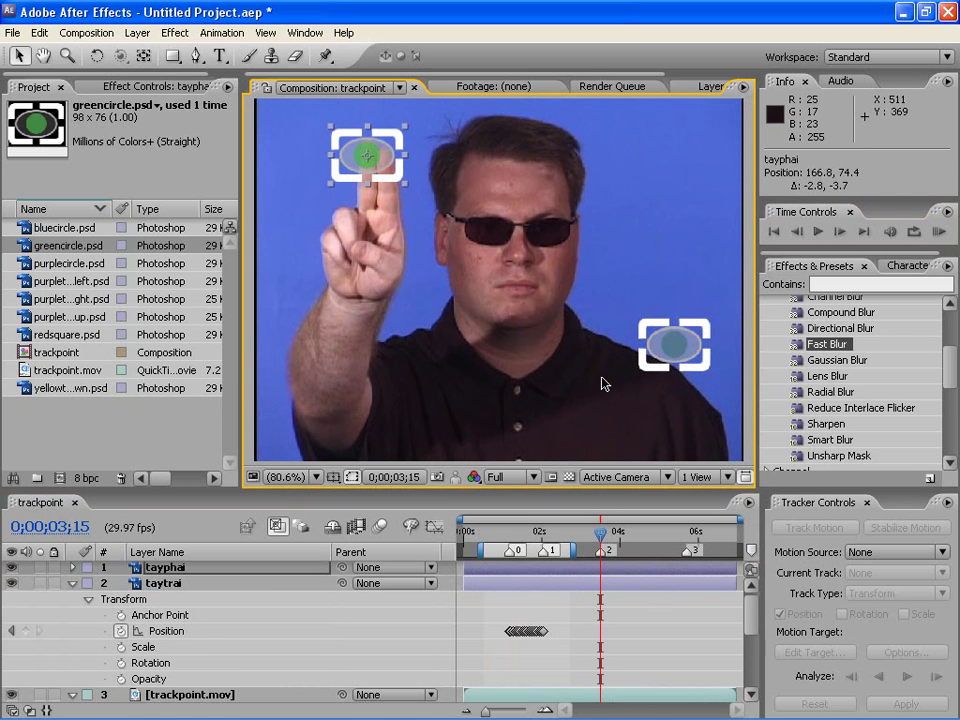
- Start a new motion track on trackpoint.mov with tayphai as the target layer
{"action": "left_click", "coordinate": [72, 584]}
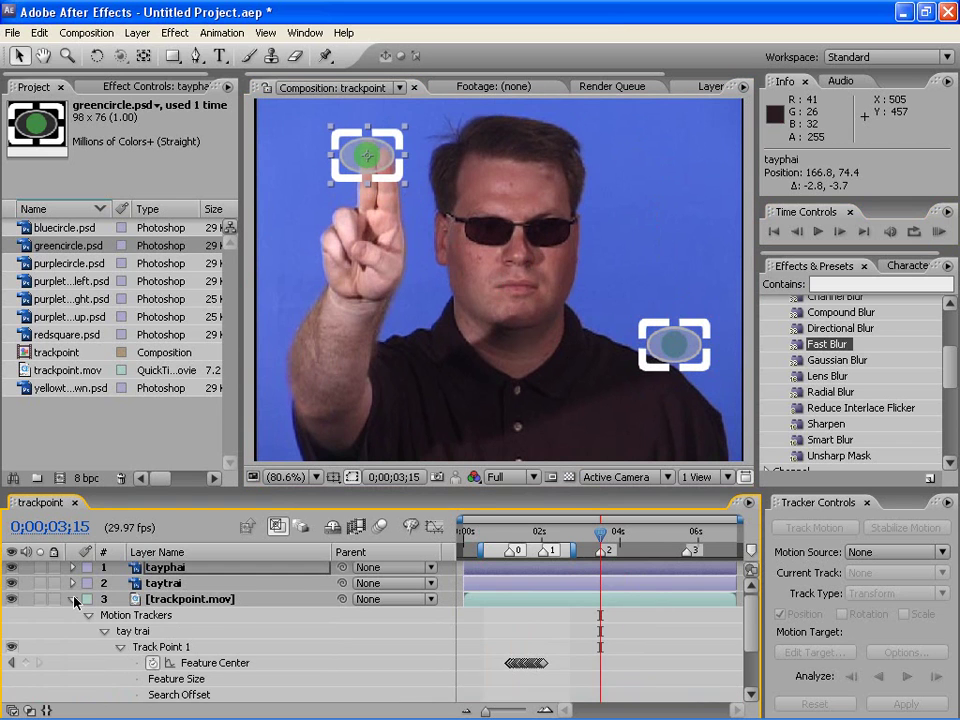
{"action": "left_click", "coordinate": [72, 601]}
{"action": "left_click", "coordinate": [620, 604]}
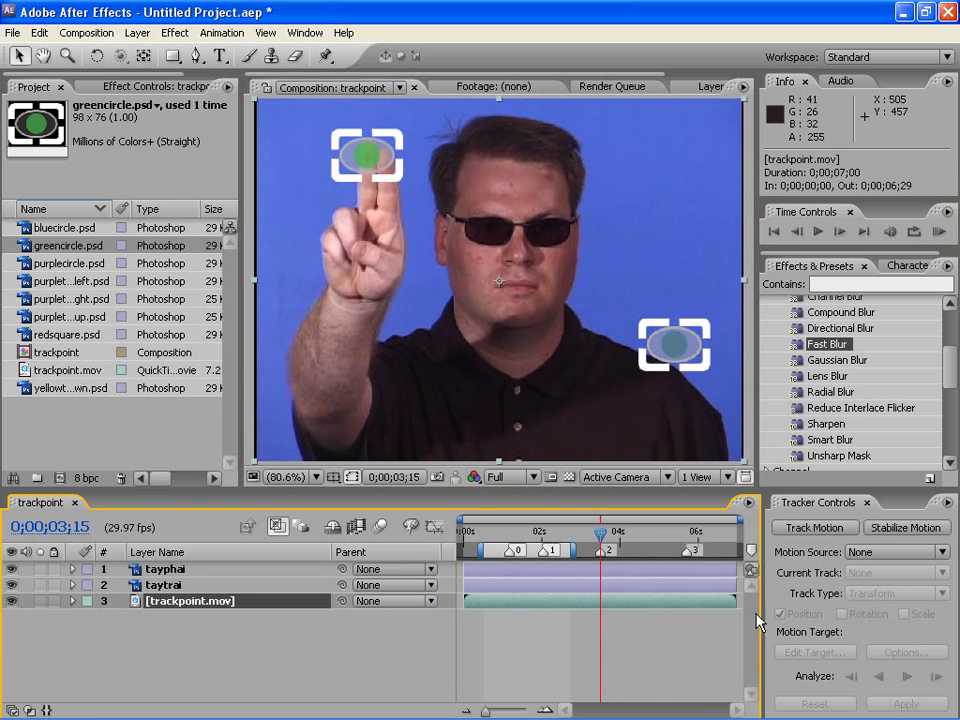
{"action": "left_click", "coordinate": [797, 530]}
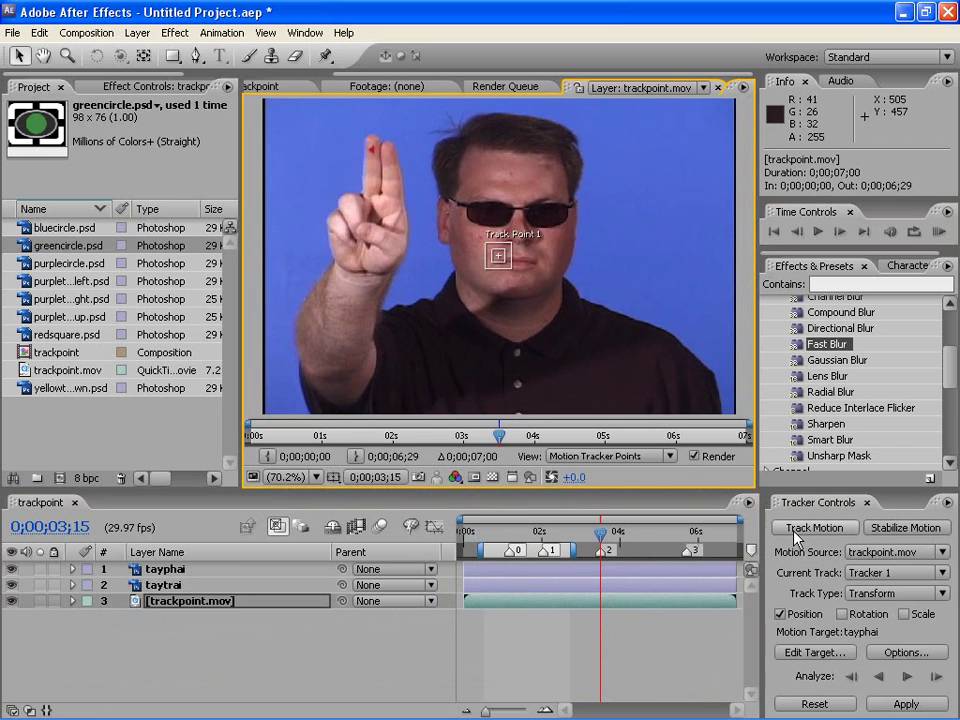
{"action": "left_click", "coordinate": [818, 653]}
{"action": "left_click", "coordinate": [489, 252]}
{"action": "left_click", "coordinate": [468, 264]}
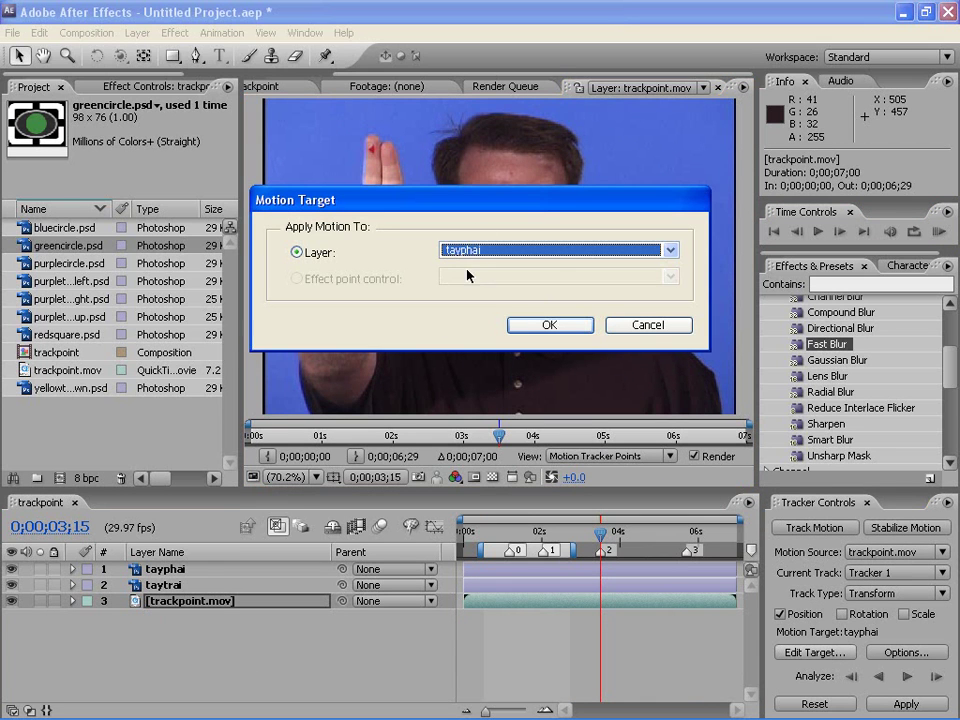
{"action": "left_click", "coordinate": [549, 325]}
- Rename the new track to 'Tay Phai'
{"action": "left_click", "coordinate": [906, 652]}
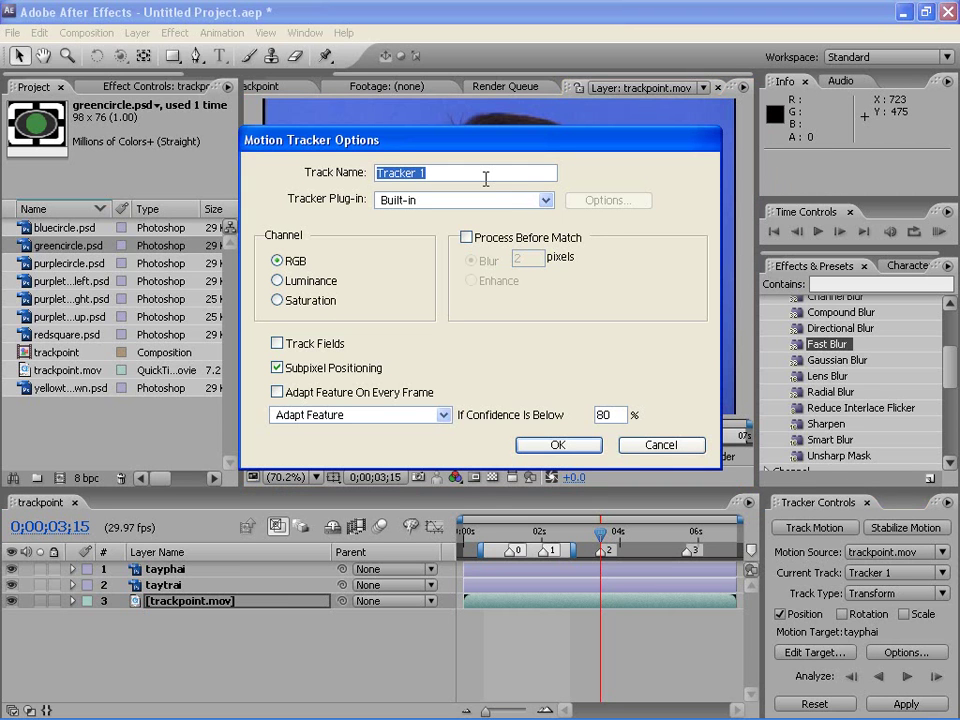
{"action": "type", "text": "Tay Phai"}
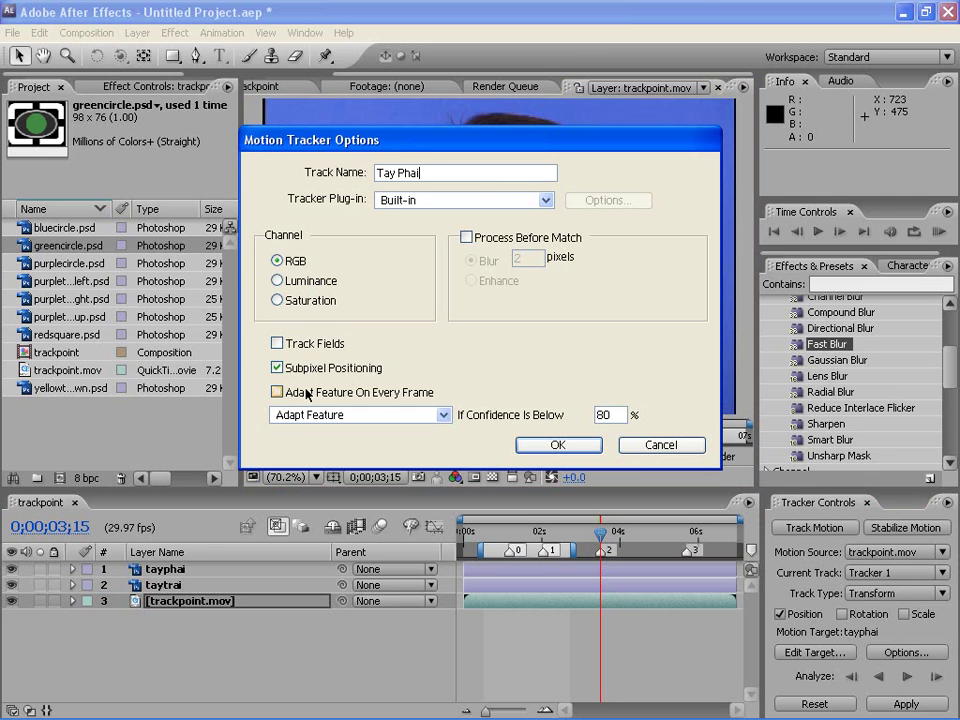
{"action": "left_click", "coordinate": [558, 445]}
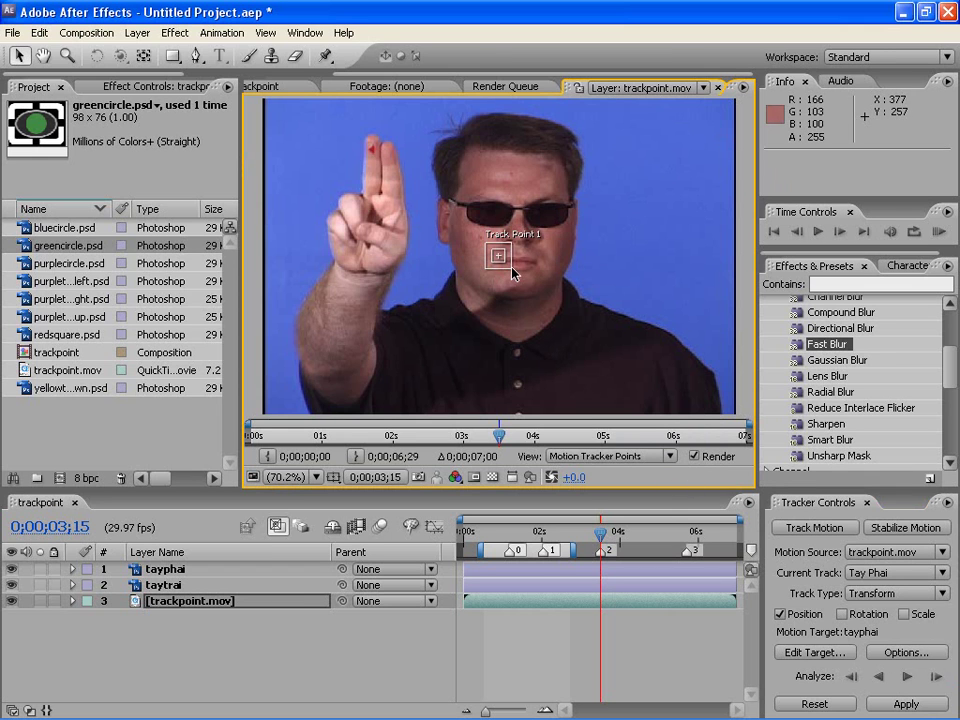
- Place Track Point 1 on the red-marked fingertip and widen its search area
{"action": "left_click_drag", "start_coordinate": [507, 268], "coordinate": [450, 245]}
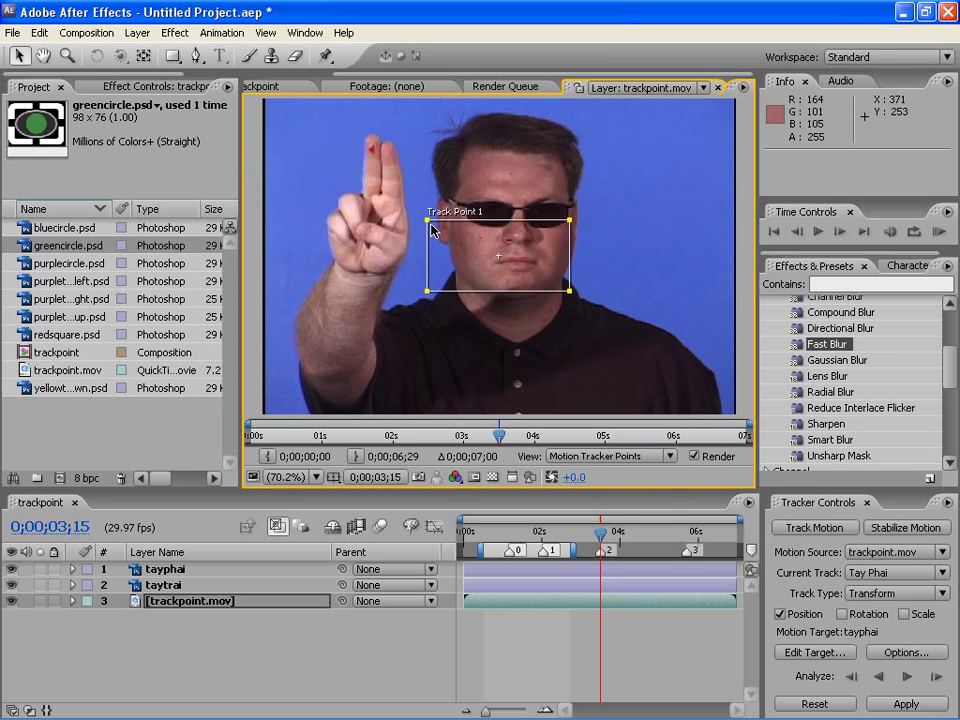
{"action": "key", "text": "ctrl+z"}
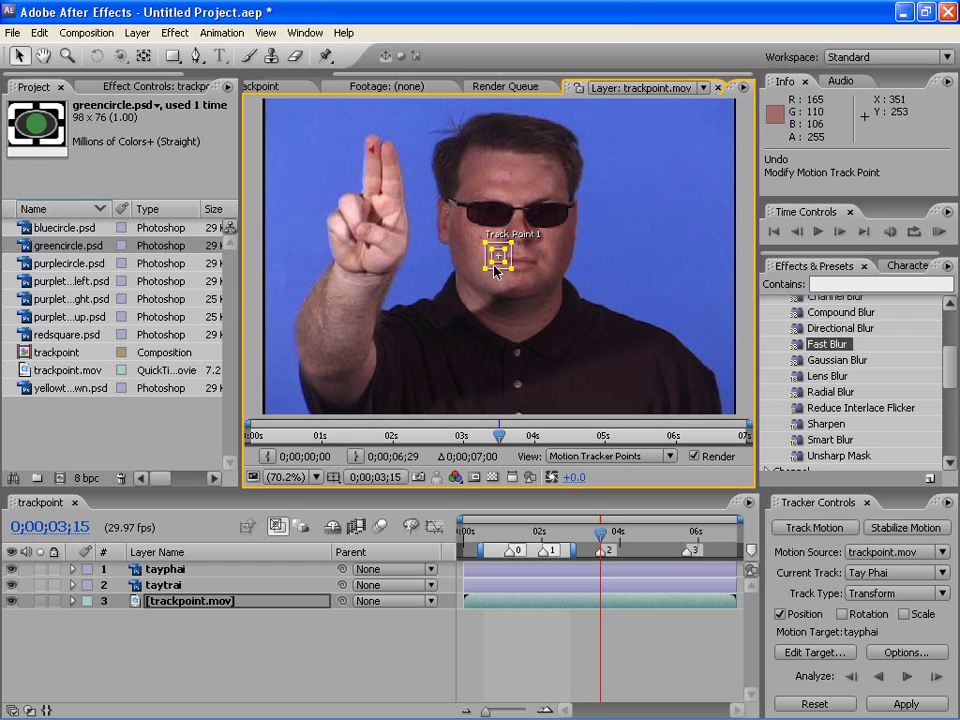
{"action": "left_click_drag", "start_coordinate": [497, 262], "coordinate": [371, 150]}
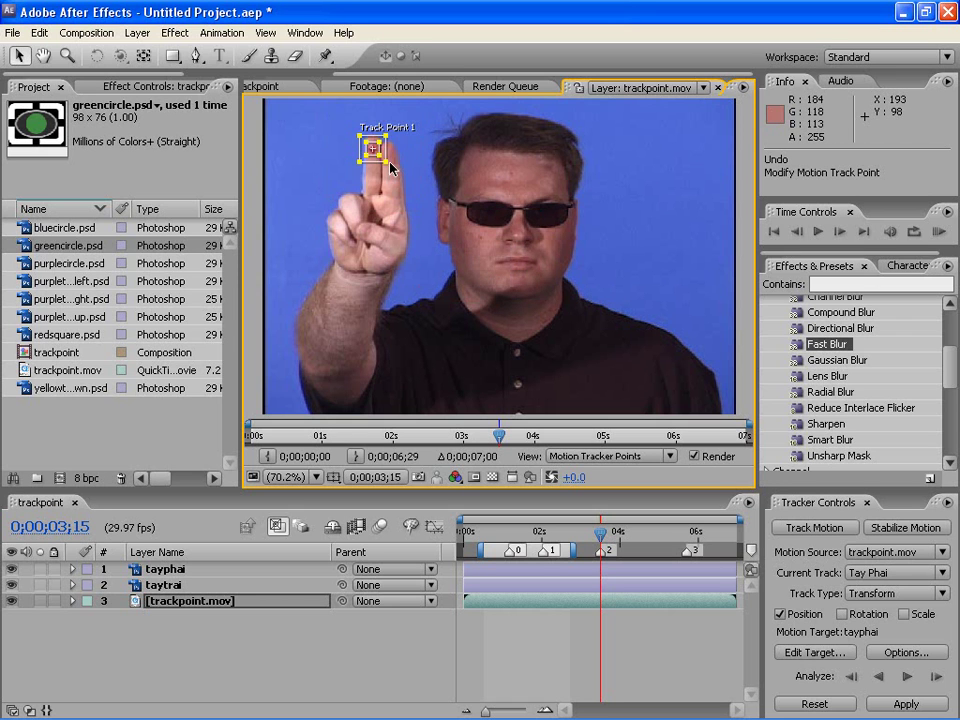
{"action": "key", "text": "period"}
{"action": "key", "text": "period"}
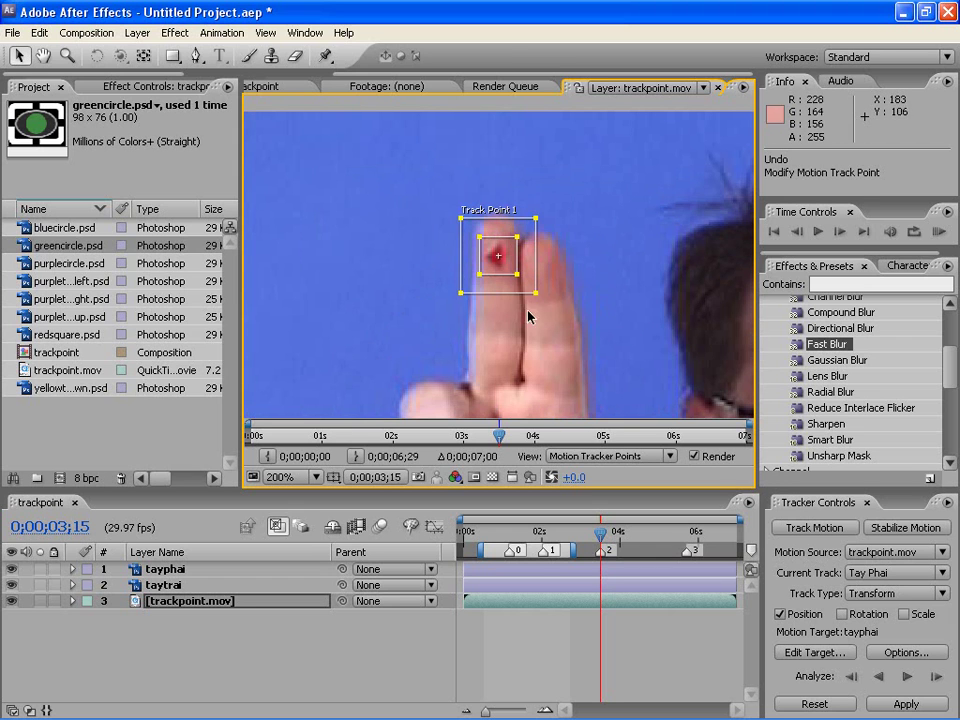
{"action": "mouse_move", "coordinate": [536, 297]}
{"action": "left_mouse_down"}
{"action": "mouse_move", "coordinate": [565, 358]}
{"action": "mouse_move", "coordinate": [591, 367]}
{"action": "left_mouse_up"}
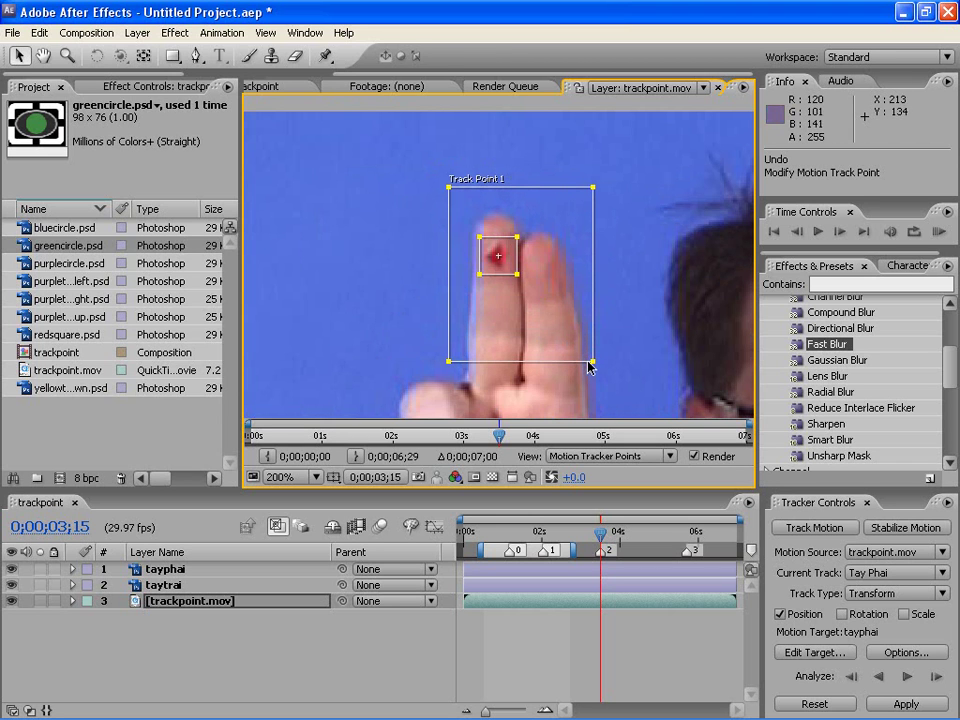
{"action": "left_click_drag", "start_coordinate": [596, 322], "coordinate": [603, 325]}
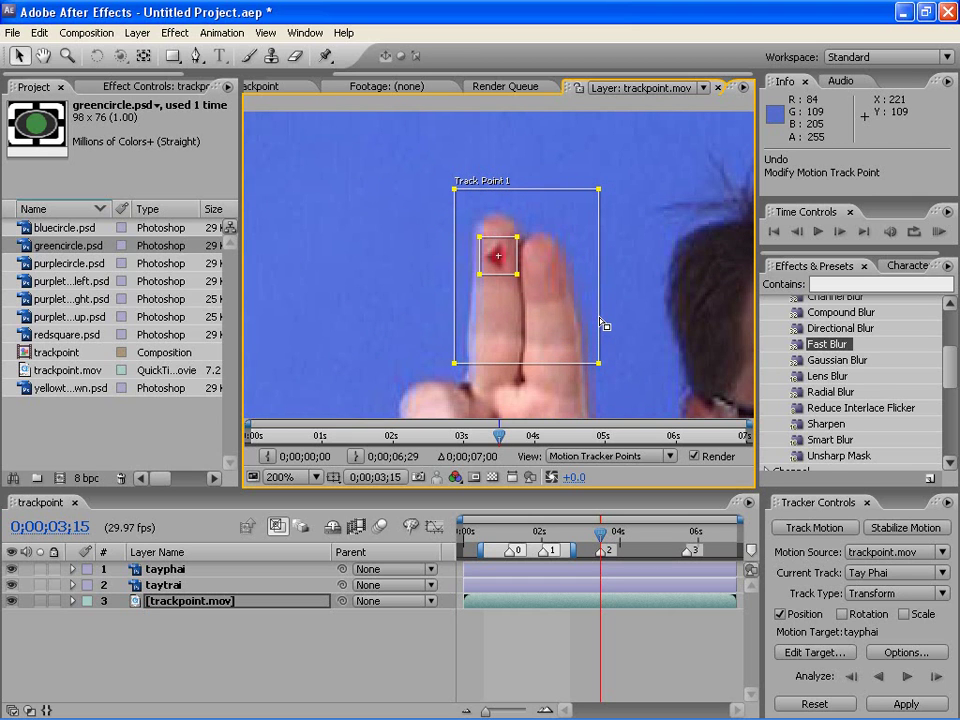
- Set the view magnification to Fit and analyse the track forward to 0;00;04;18
{"action": "key", "text": "comma"}
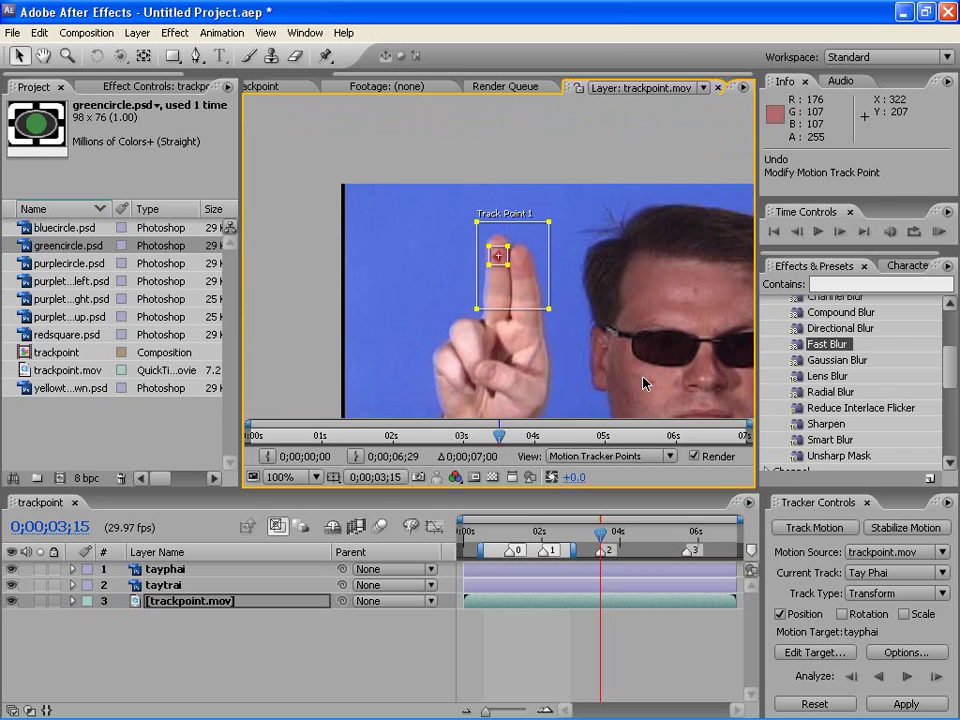
{"action": "key", "text": "h"}
{"action": "left_click_drag", "start_coordinate": [643, 386], "coordinate": [617, 241]}
{"action": "key", "text": "v"}
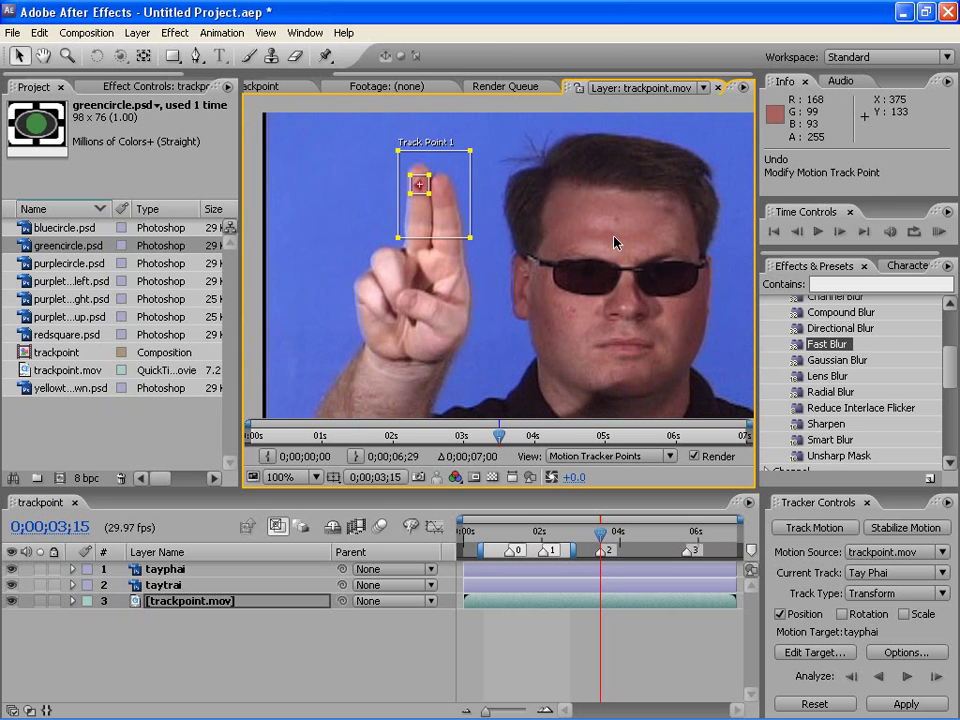
{"action": "key", "text": "comma"}
{"action": "left_click", "coordinate": [290, 487]}
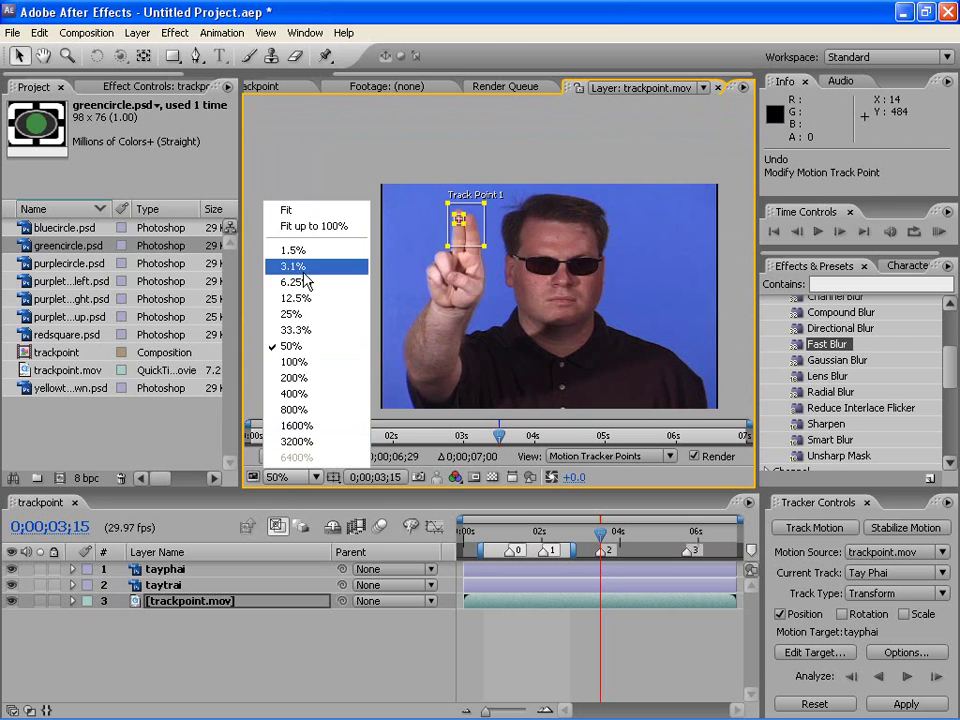
{"action": "left_click", "coordinate": [300, 209]}
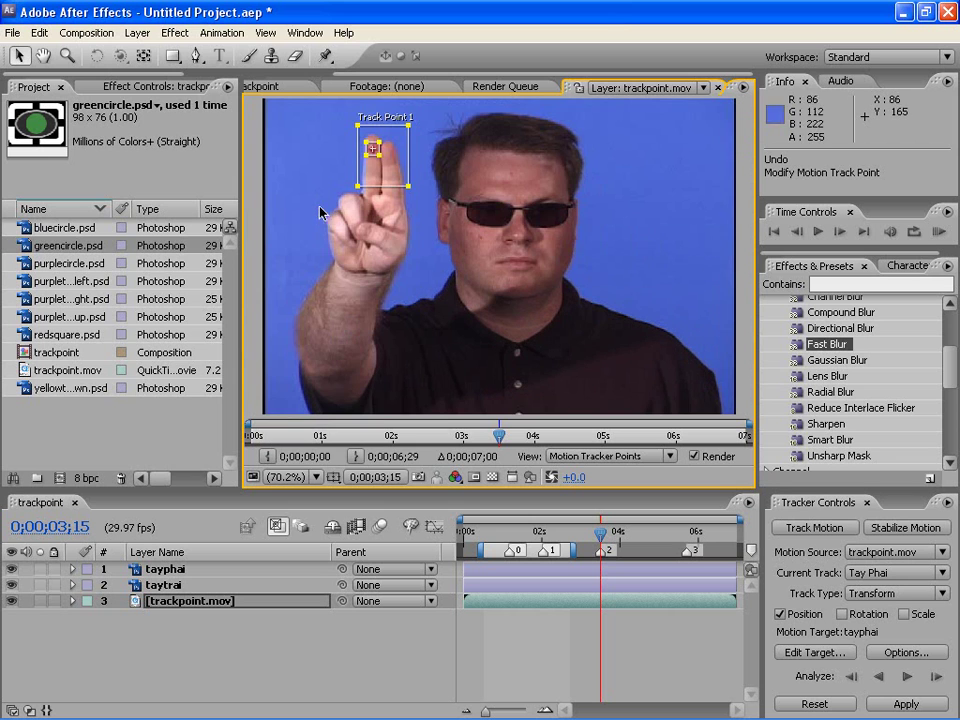
{"action": "left_click", "coordinate": [906, 677]}
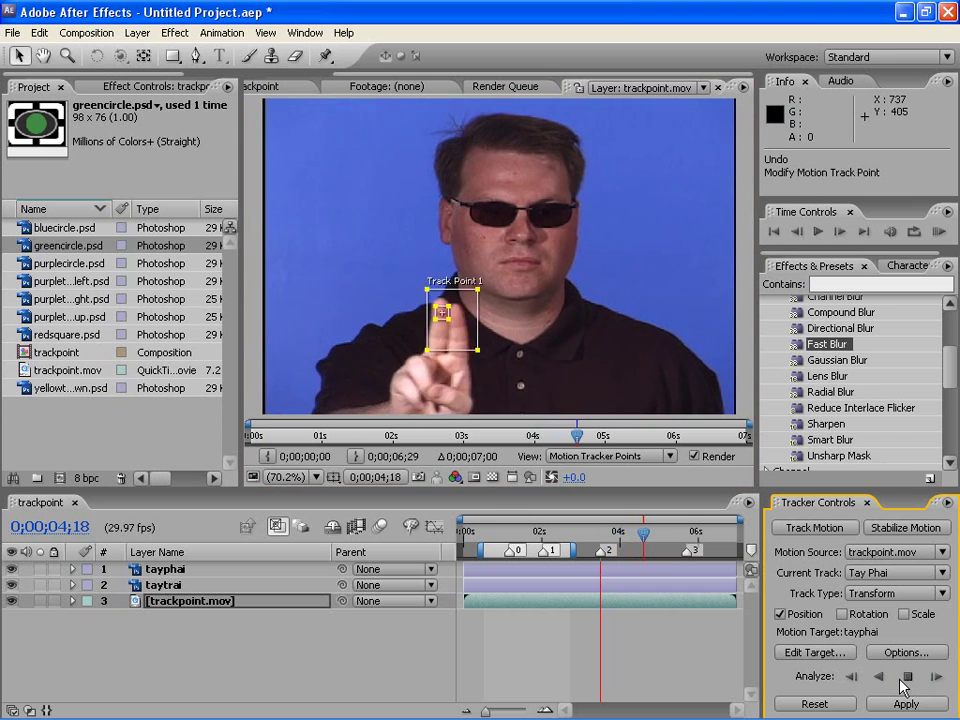
- Stop the analysis and go back to 4;19. Then step forward one frame at a time, correcting Track Point 1 onto the fingertip
{"action": "left_click", "coordinate": [906, 678]}
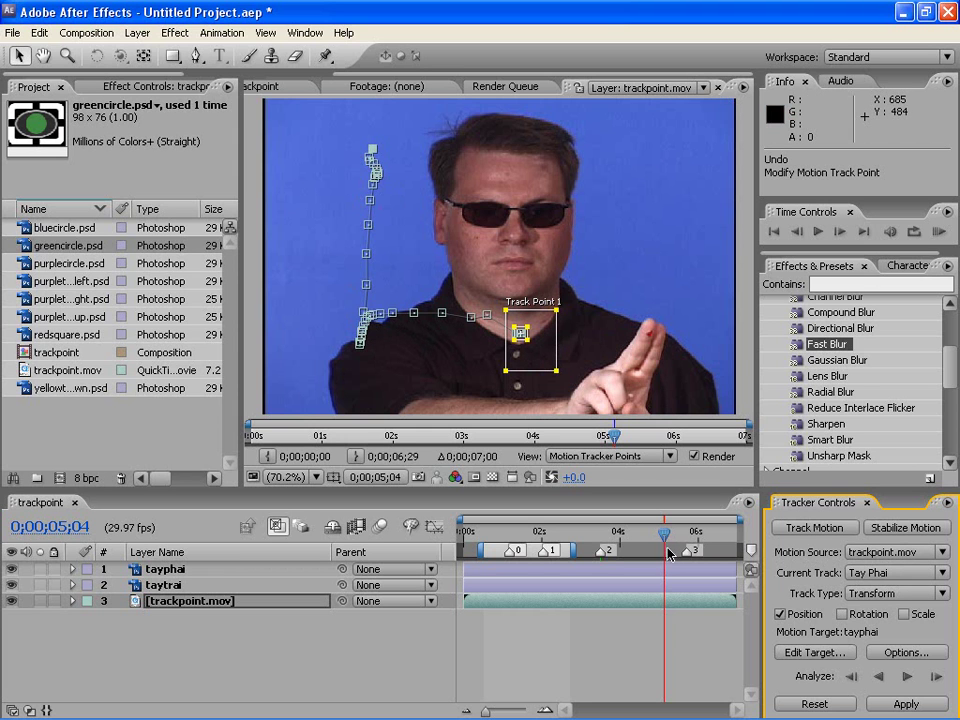
{"action": "left_click_drag", "start_coordinate": [665, 540], "coordinate": [645, 540]}
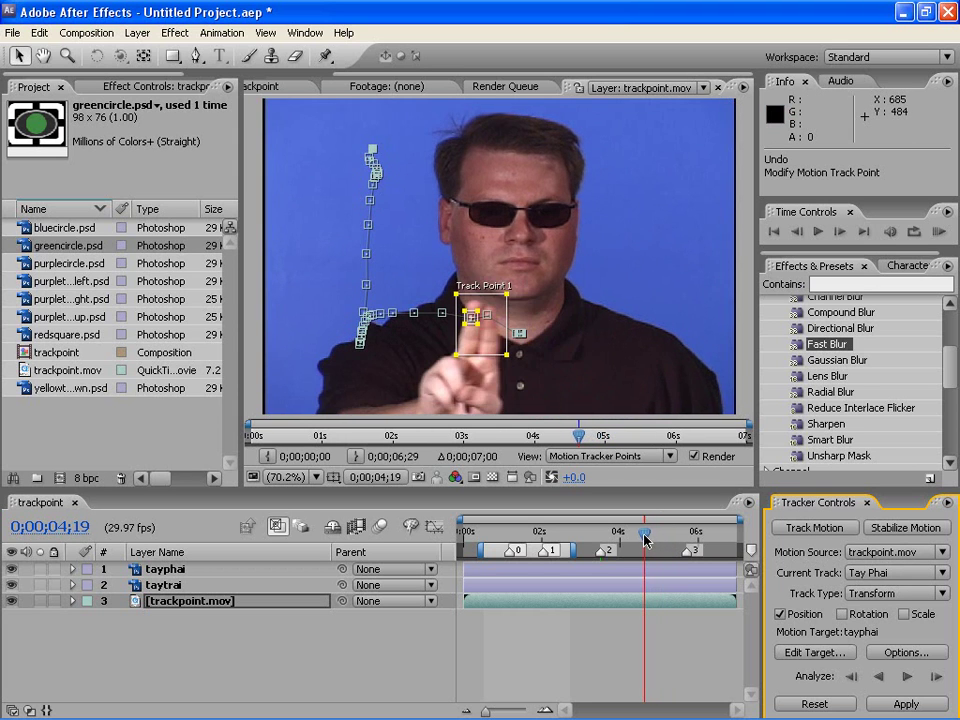
{"action": "left_click", "coordinate": [935, 680]}
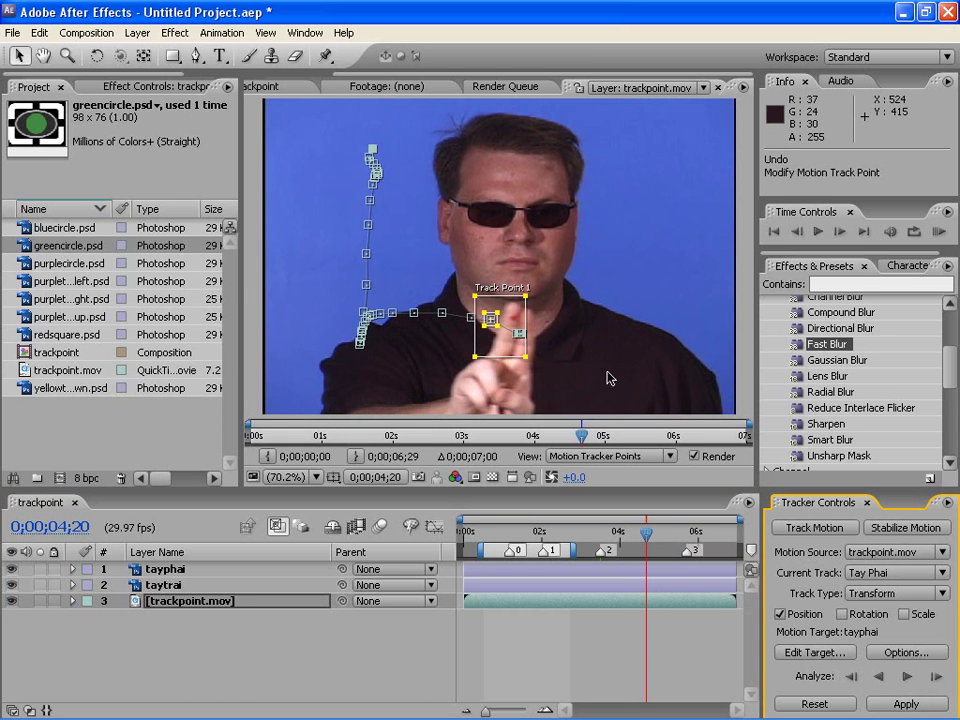
{"action": "mouse_move", "coordinate": [500, 343]}
{"action": "left_mouse_down"}
{"action": "mouse_move", "coordinate": [563, 360]}
{"action": "mouse_move", "coordinate": [558, 354]}
{"action": "left_mouse_up"}
{"action": "left_click", "coordinate": [937, 678]}
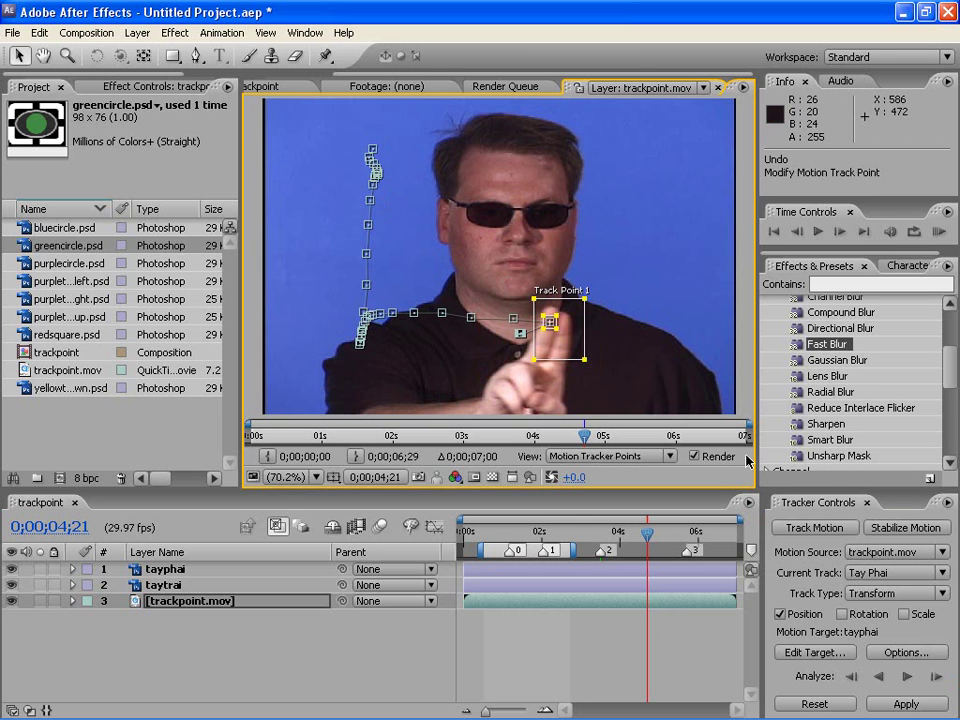
{"action": "left_click", "coordinate": [937, 678]}
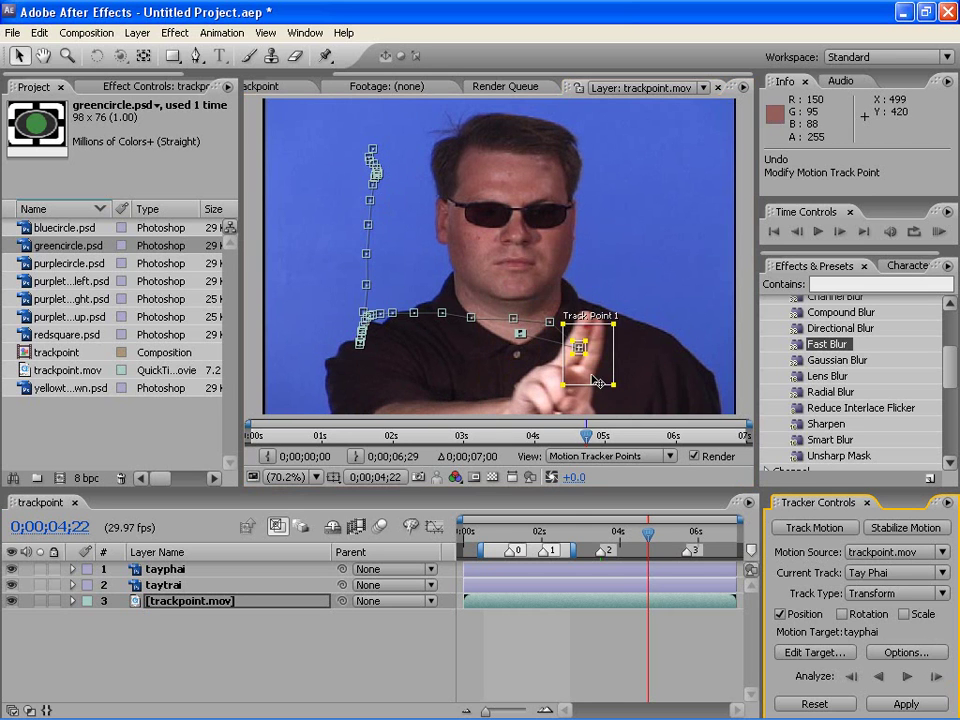
{"action": "left_click_drag", "start_coordinate": [596, 381], "coordinate": [605, 360]}
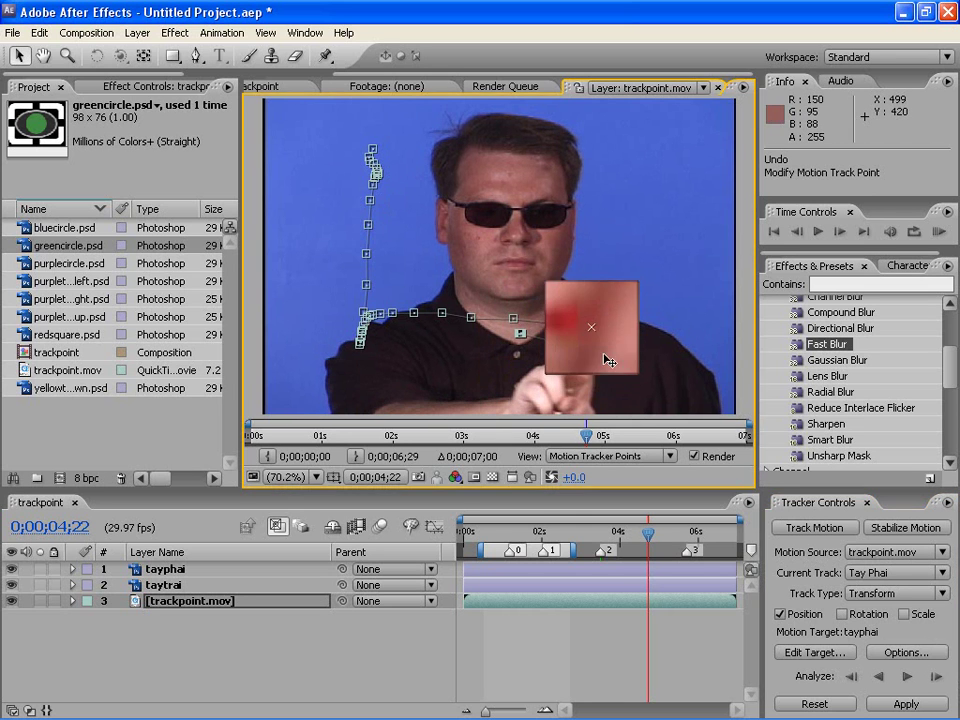
- Keep analysing one frame forward at a time up to about 0;00;05;11
{"action": "left_click", "coordinate": [935, 678]}
{"action": "left_click", "coordinate": [940, 681]}
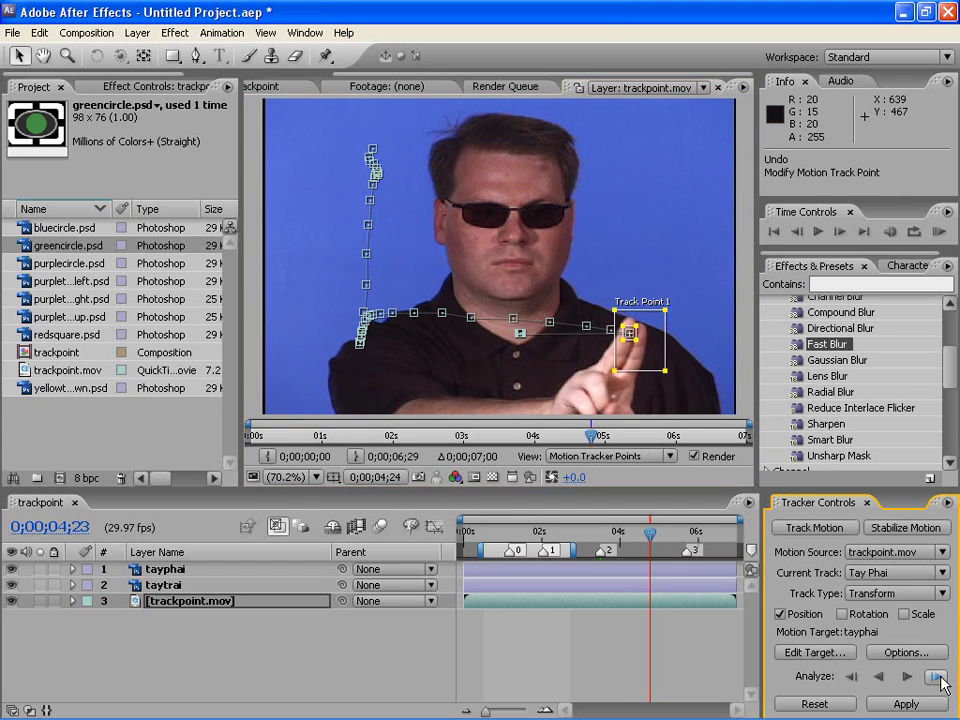
{"action": "left_click", "coordinate": [937, 678]}
{"action": "left_click", "coordinate": [937, 678]}
{"action": "left_click", "coordinate": [937, 678]}
{"action": "left_click", "coordinate": [937, 678]}
{"action": "left_click", "coordinate": [937, 678]}
{"action": "left_click", "coordinate": [937, 678]}
{"action": "left_click", "coordinate": [937, 678]}
{"action": "left_click", "coordinate": [937, 678]}
{"action": "left_click", "coordinate": [937, 678]}
{"action": "left_click", "coordinate": [937, 678]}
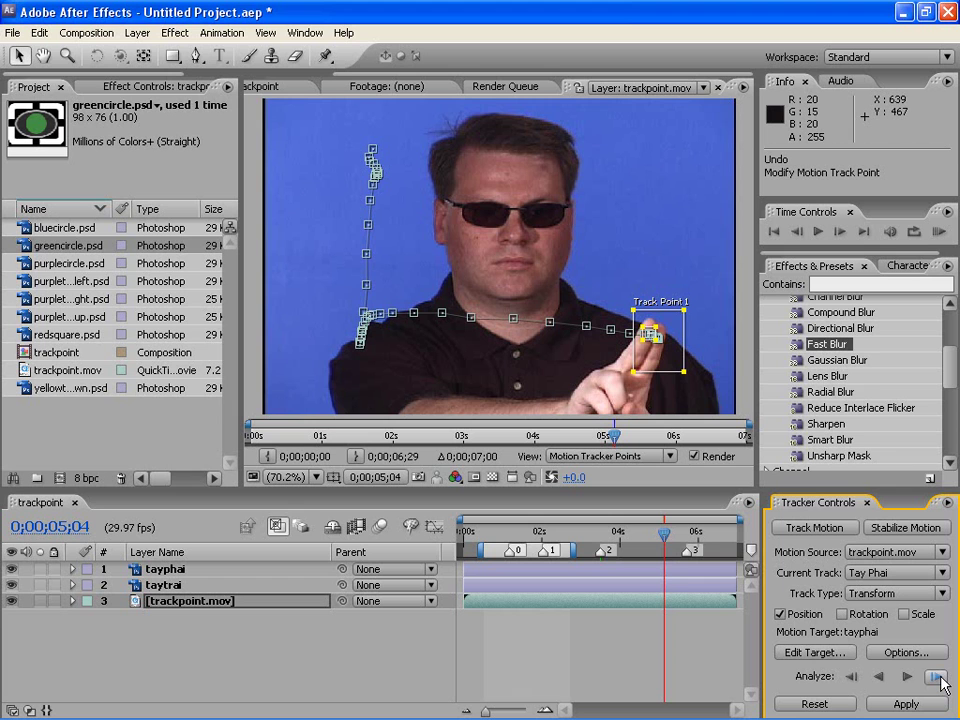
{"action": "left_click", "coordinate": [937, 678]}
{"action": "left_click", "coordinate": [937, 678]}
{"action": "left_click", "coordinate": [937, 678]}
{"action": "left_click", "coordinate": [937, 678]}
{"action": "left_click", "coordinate": [937, 678]}
{"action": "left_click", "coordinate": [937, 678]}
{"action": "left_click", "coordinate": [937, 678]}
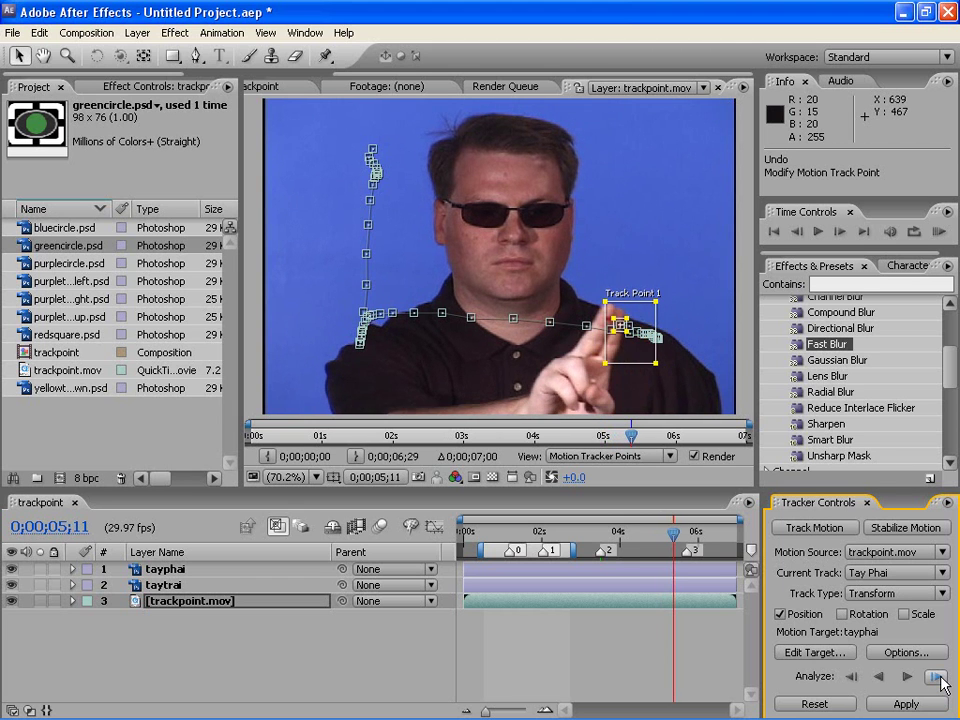
- Step the track forward frame by frame, dragging Track Point 1 back onto the fingertip each time
{"action": "left_click_drag", "start_coordinate": [621, 325], "coordinate": [608, 318]}
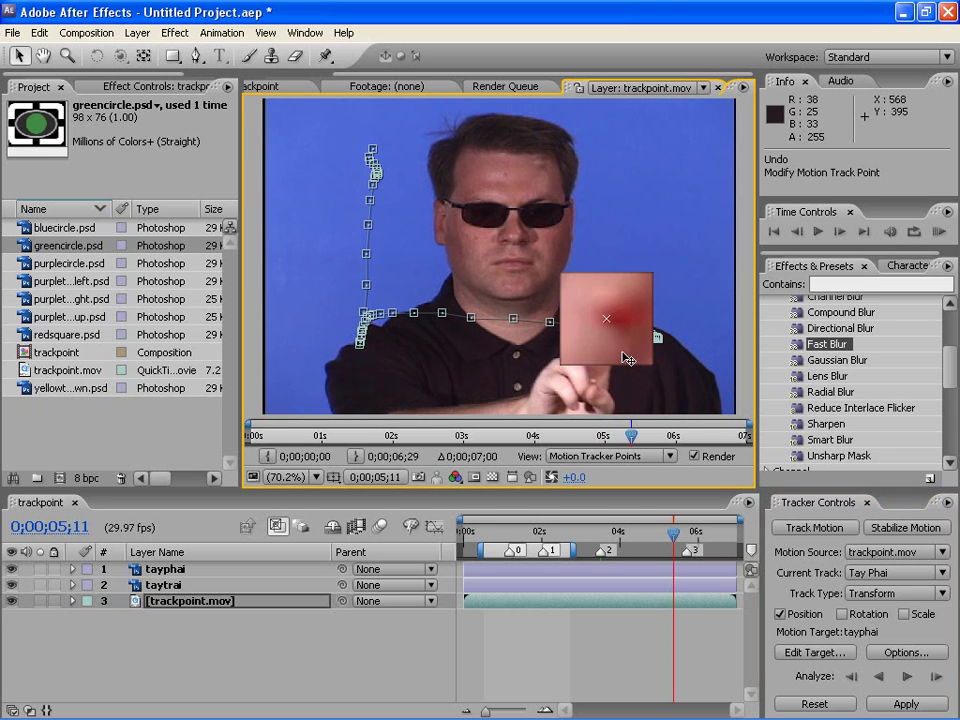
{"action": "left_click", "coordinate": [937, 678]}
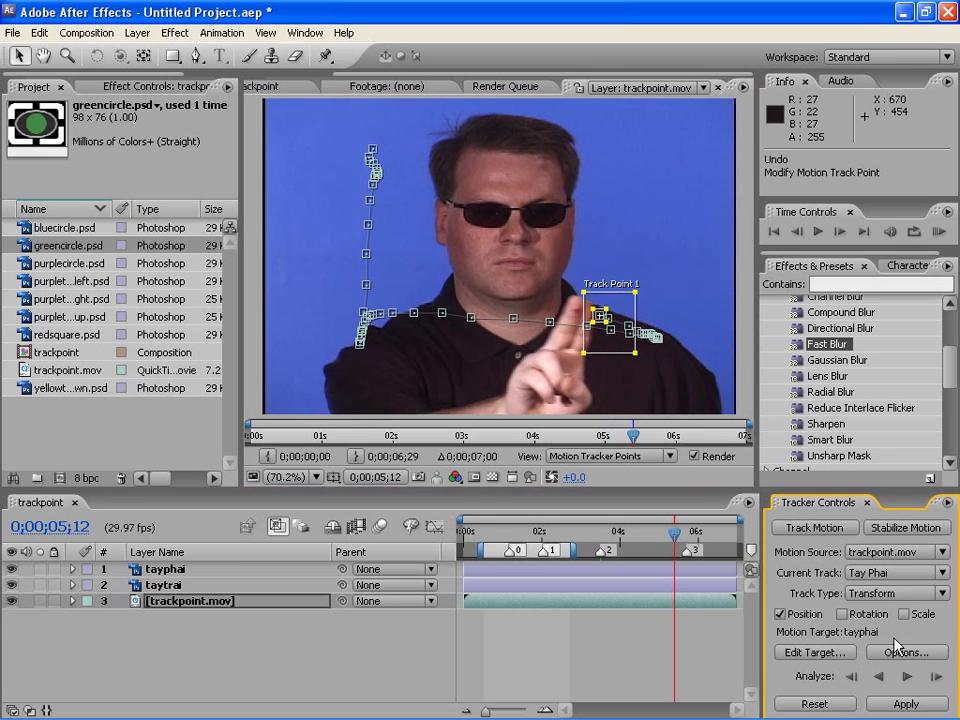
{"action": "left_click_drag", "start_coordinate": [597, 349], "coordinate": [558, 339]}
{"action": "left_click", "coordinate": [937, 680]}
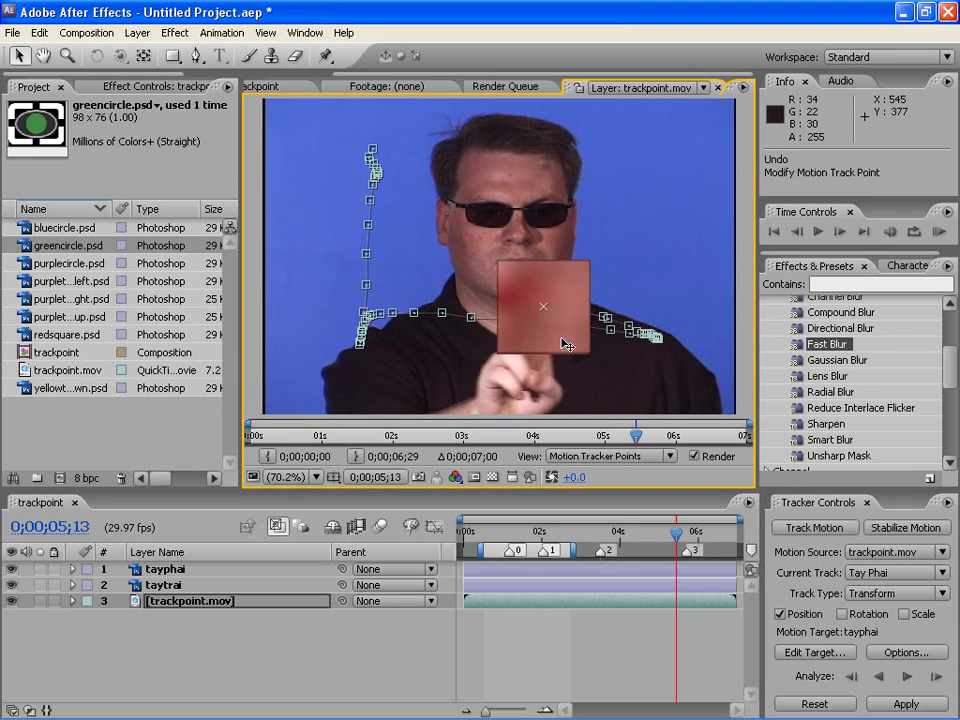
{"action": "left_click_drag", "start_coordinate": [558, 339], "coordinate": [501, 343]}
{"action": "left_click", "coordinate": [936, 677]}
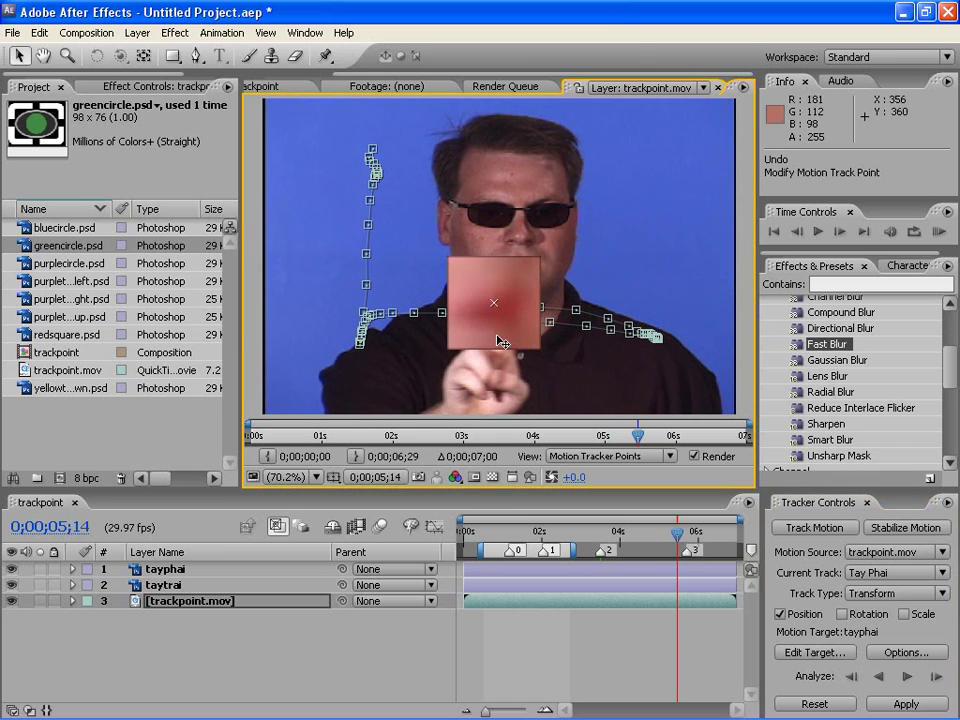
{"action": "left_click", "coordinate": [933, 680]}
{"action": "left_click_drag", "start_coordinate": [546, 281], "coordinate": [447, 309]}
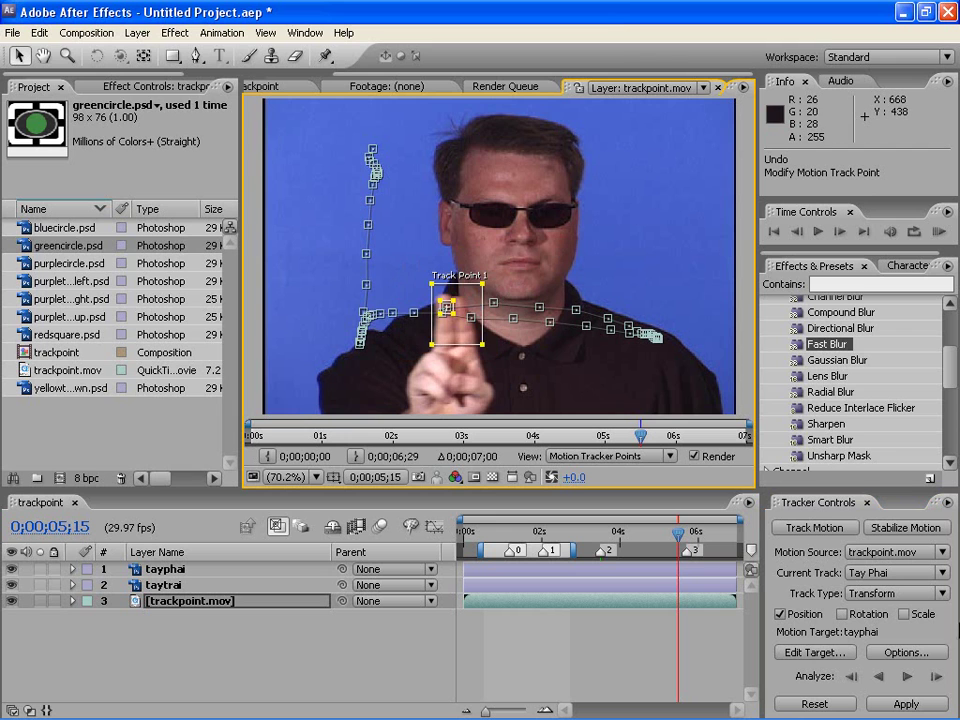
{"action": "left_click", "coordinate": [938, 681]}
{"action": "mouse_move", "coordinate": [500, 345]}
{"action": "left_mouse_down"}
{"action": "mouse_move", "coordinate": [418, 353]}
{"action": "mouse_move", "coordinate": [408, 342]}
{"action": "mouse_move", "coordinate": [364, 360]}
{"action": "left_mouse_up"}
- Analyse the last frames to 0;00;05;21, then scrub back to review the track
{"action": "left_click", "coordinate": [937, 677]}
{"action": "left_click", "coordinate": [933, 678]}
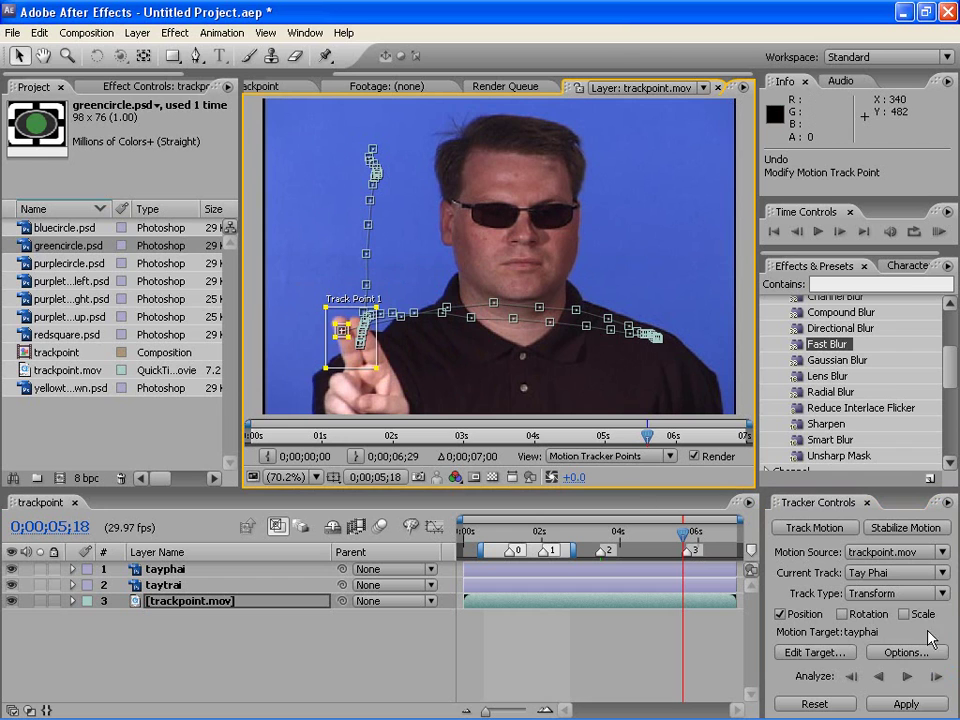
{"action": "left_click", "coordinate": [935, 678]}
{"action": "left_click", "coordinate": [935, 678]}
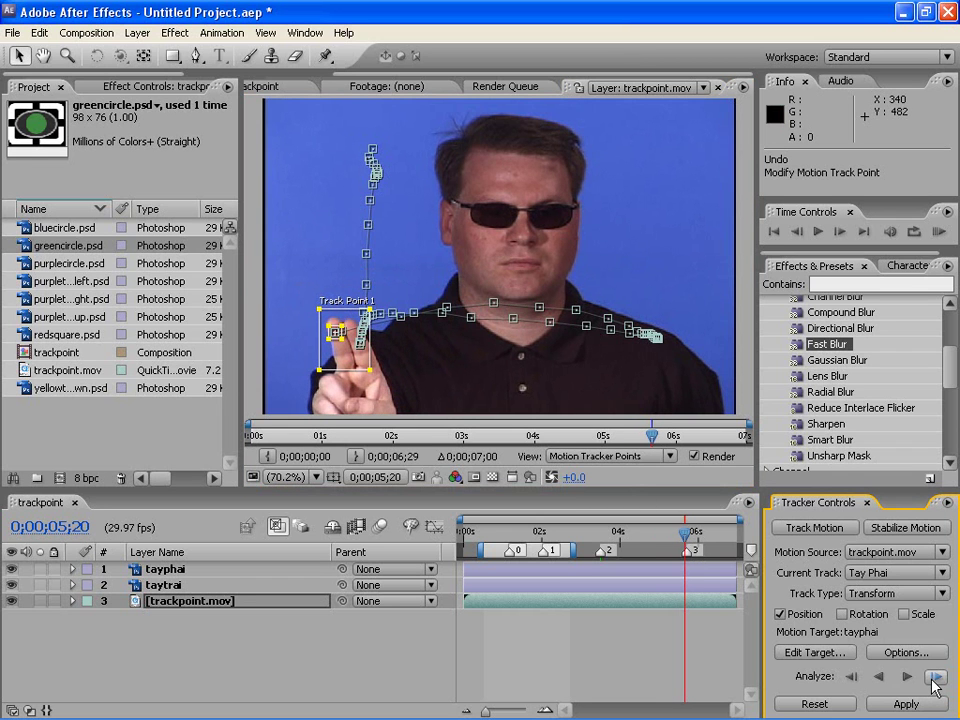
{"action": "left_click", "coordinate": [935, 678]}
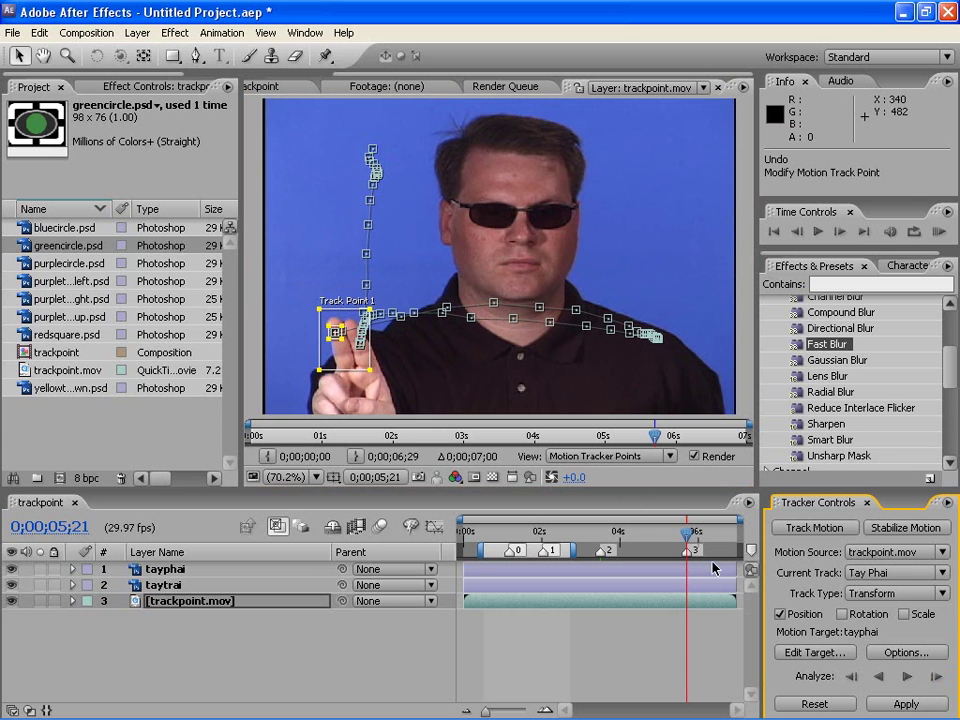
{"action": "left_click_drag", "start_coordinate": [686, 540], "coordinate": [681, 540]}
{"action": "mouse_move", "coordinate": [665, 540]}
{"action": "left_mouse_down"}
{"action": "mouse_move", "coordinate": [610, 540]}
{"action": "mouse_move", "coordinate": [640, 541]}
{"action": "left_mouse_up"}
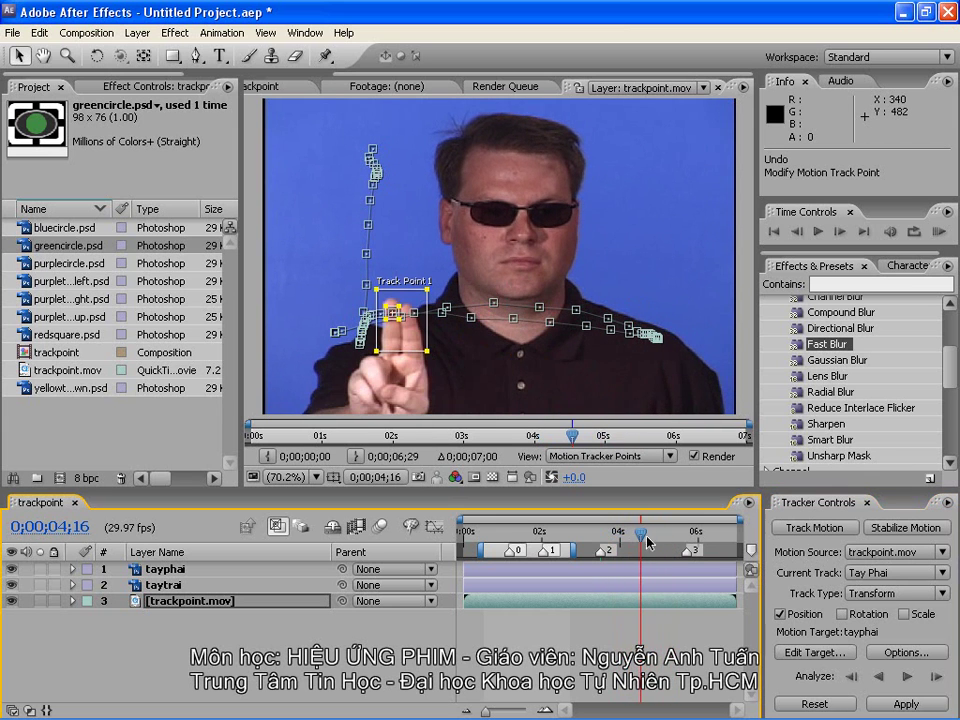
- Apply the Tay Phai track to the tayphai button in X and Y
{"action": "left_click", "coordinate": [907, 704]}
{"action": "left_click", "coordinate": [455, 294]}
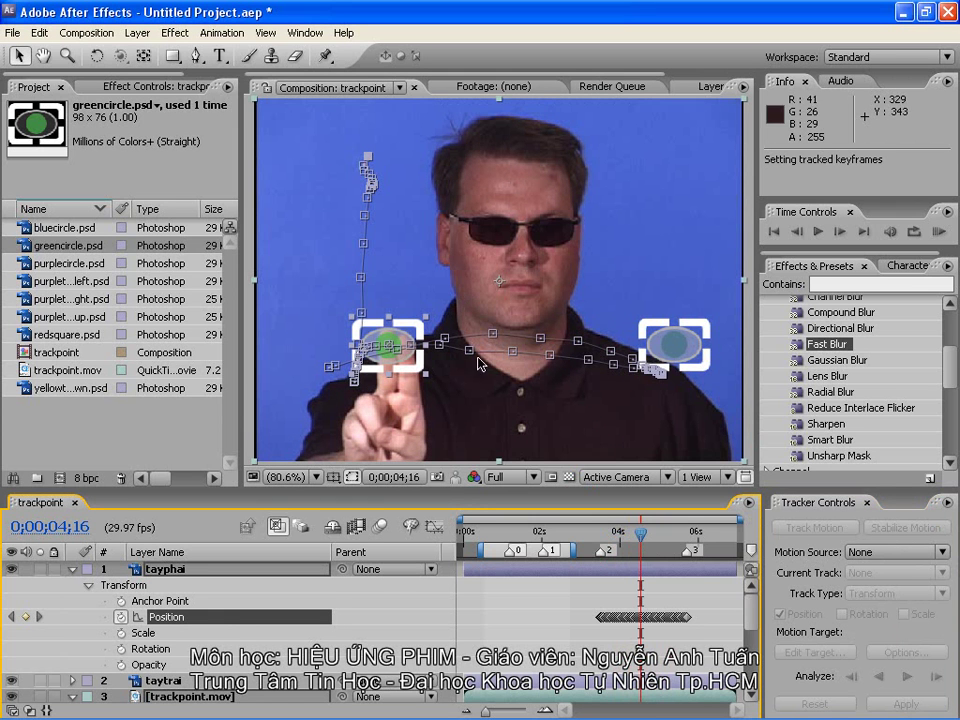
{"action": "mouse_move", "coordinate": [640, 532]}
{"action": "left_mouse_down"}
{"action": "mouse_move", "coordinate": [593, 541]}
{"action": "mouse_move", "coordinate": [640, 546]}
{"action": "left_mouse_up"}
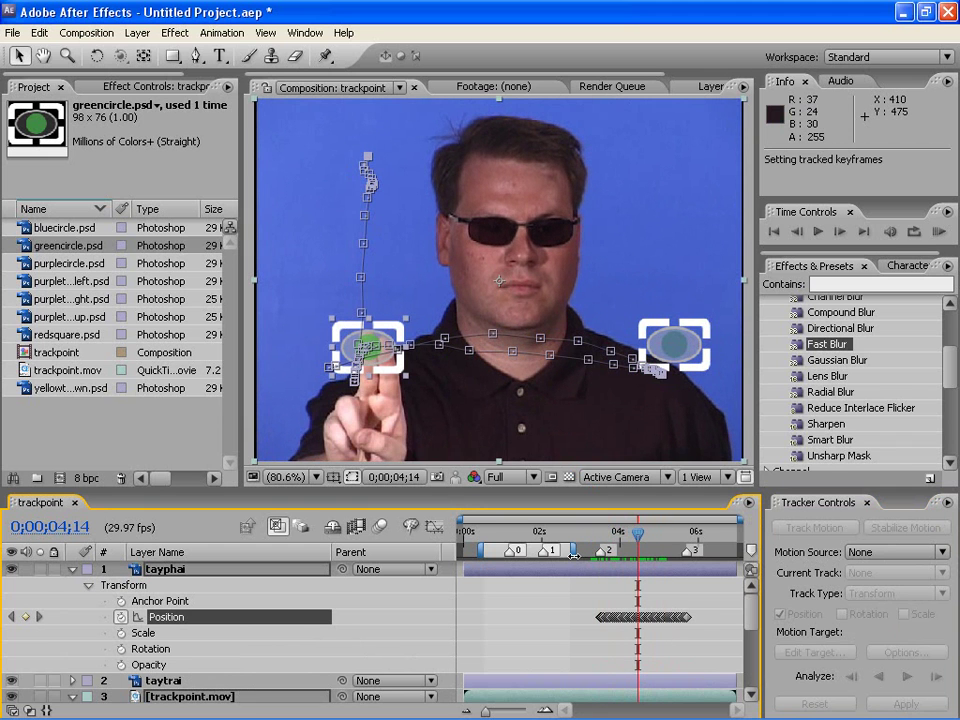
- Limit the work area to roughly 3–6 seconds and RAM-preview the tracked button
{"action": "left_click_drag", "start_coordinate": [532, 549], "coordinate": [741, 549]}
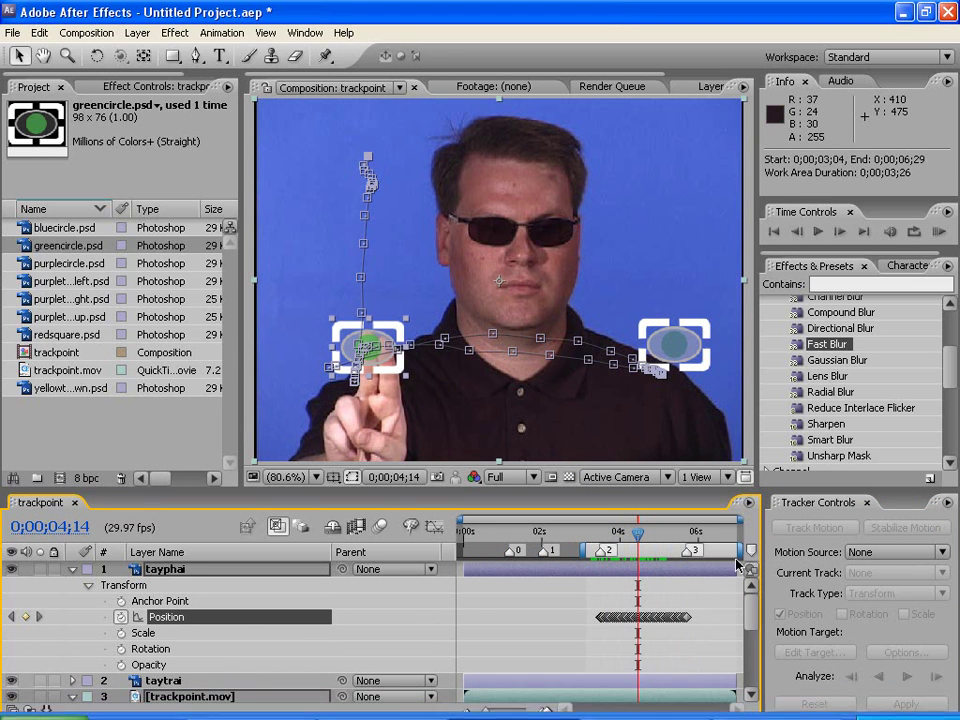
{"action": "left_click_drag", "start_coordinate": [741, 549], "coordinate": [705, 549]}
{"action": "left_click", "coordinate": [939, 231]}
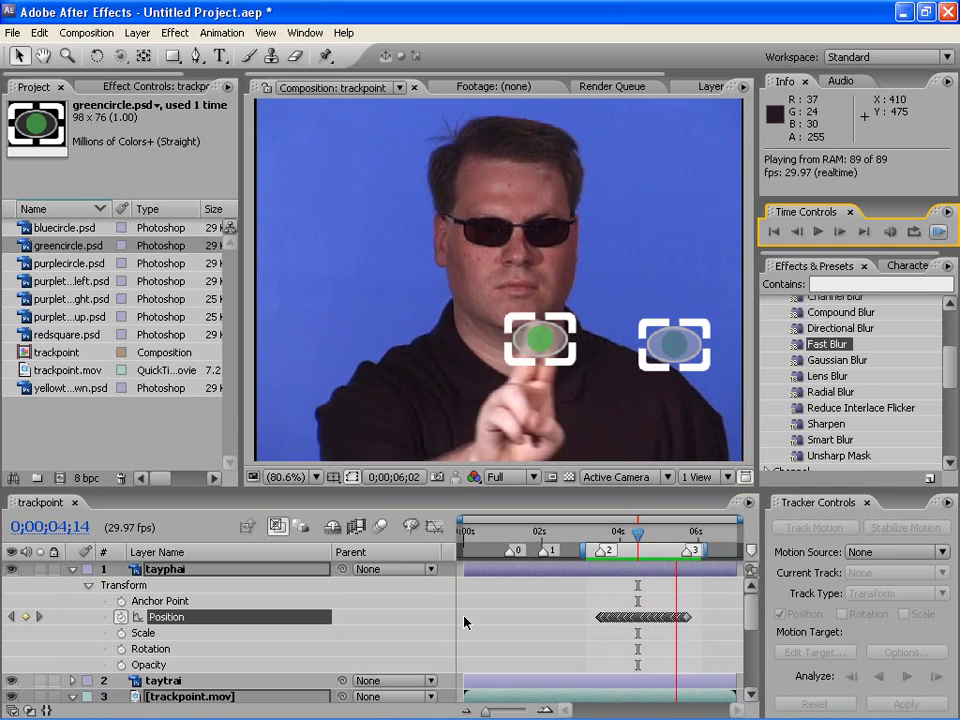
{"action": "left_click", "coordinate": [327, 602]}
{"action": "left_click", "coordinate": [72, 569]}
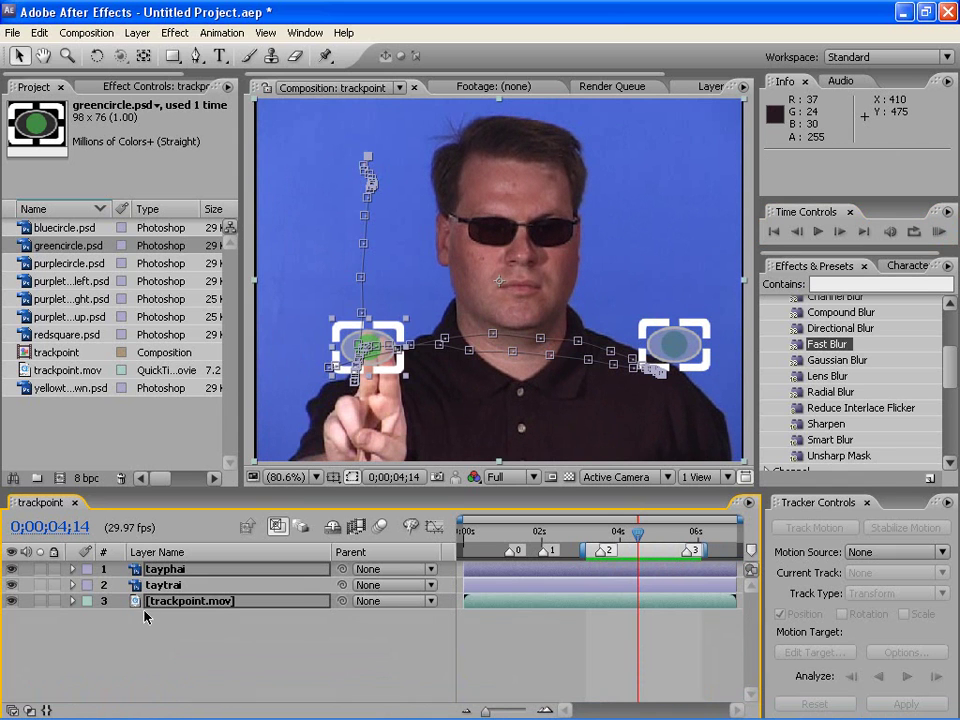
- At the comp start, add purplecircle and the left, right and up purple triangles beside the presenter
{"action": "left_click", "coordinate": [65, 266]}
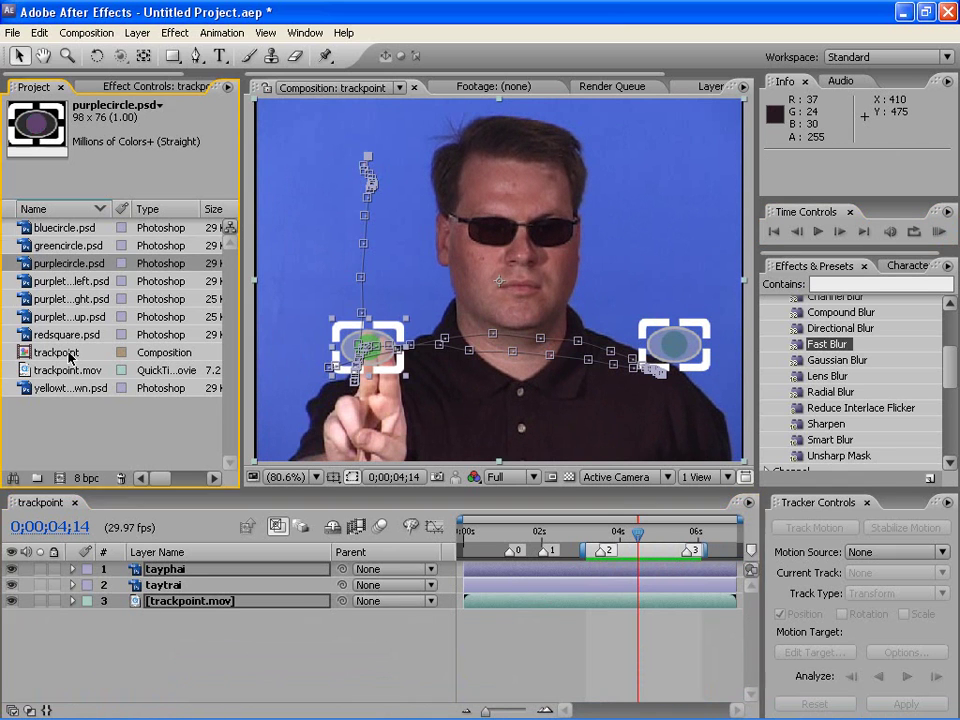
{"action": "left_click", "coordinate": [90, 388]}
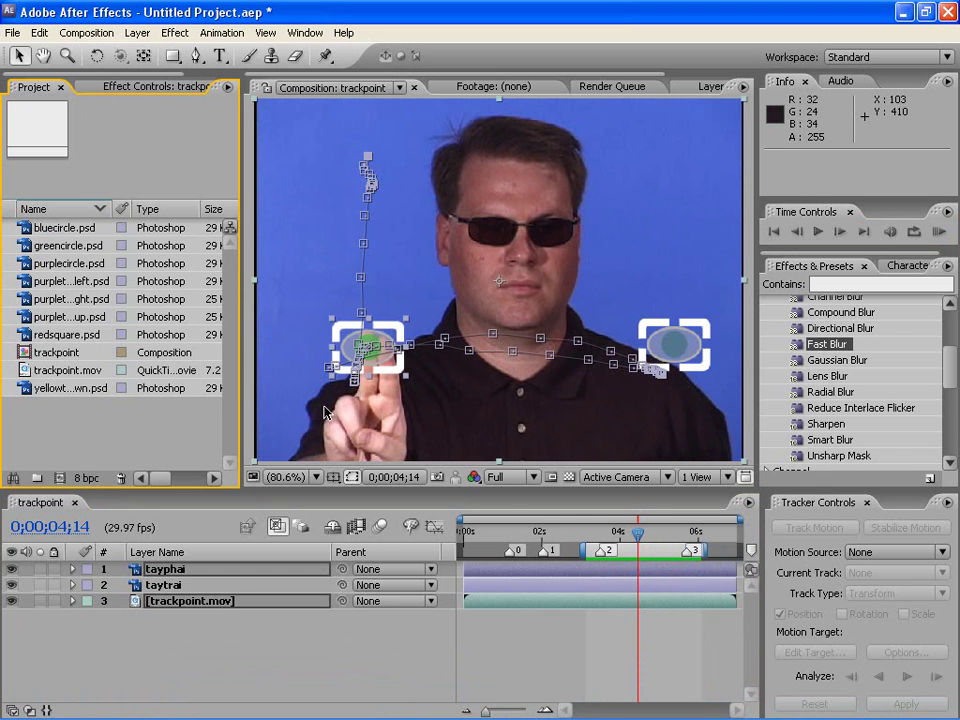
{"action": "key", "text": "Home"}
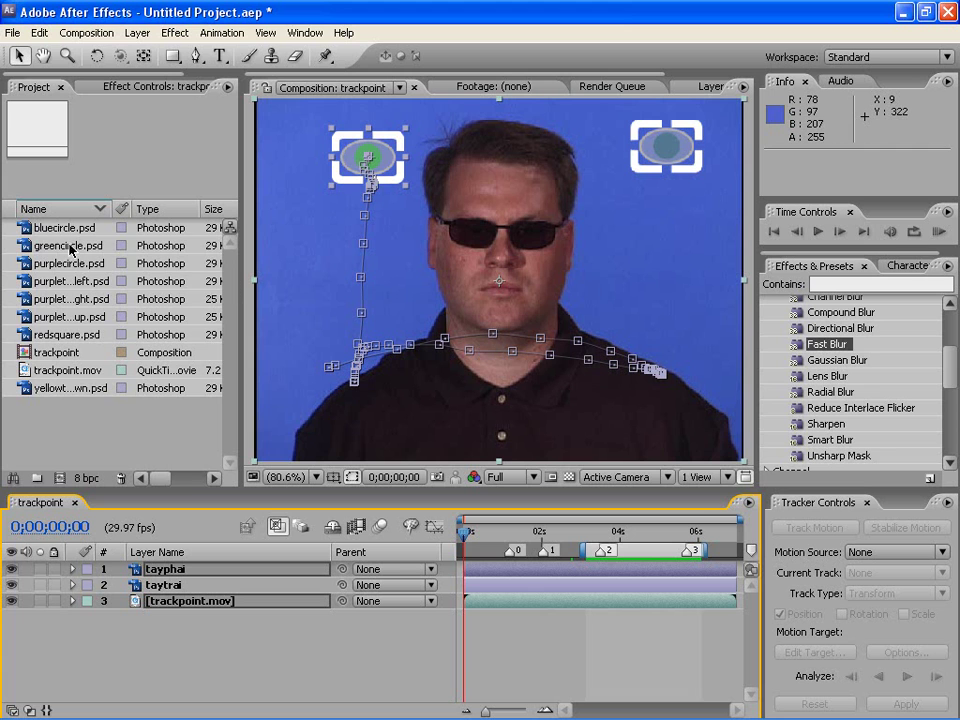
{"action": "left_click_drag", "start_coordinate": [65, 263], "coordinate": [369, 220]}
{"action": "left_click_drag", "start_coordinate": [60, 281], "coordinate": [367, 278]}
{"action": "left_click_drag", "start_coordinate": [60, 300], "coordinate": [670, 210]}
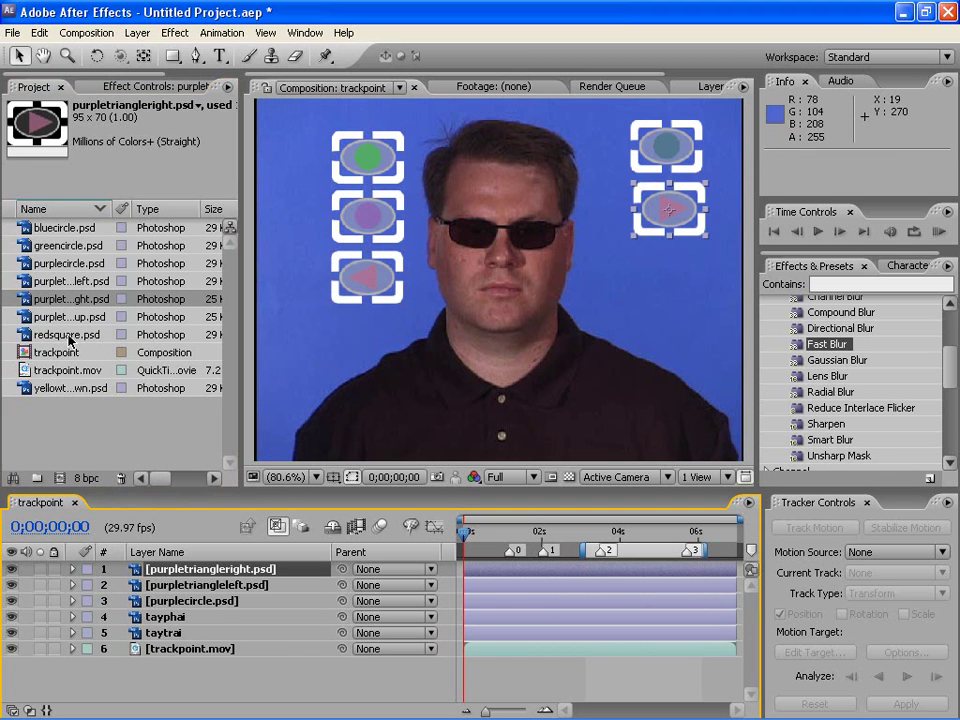
{"action": "left_click_drag", "start_coordinate": [65, 316], "coordinate": [672, 278]}
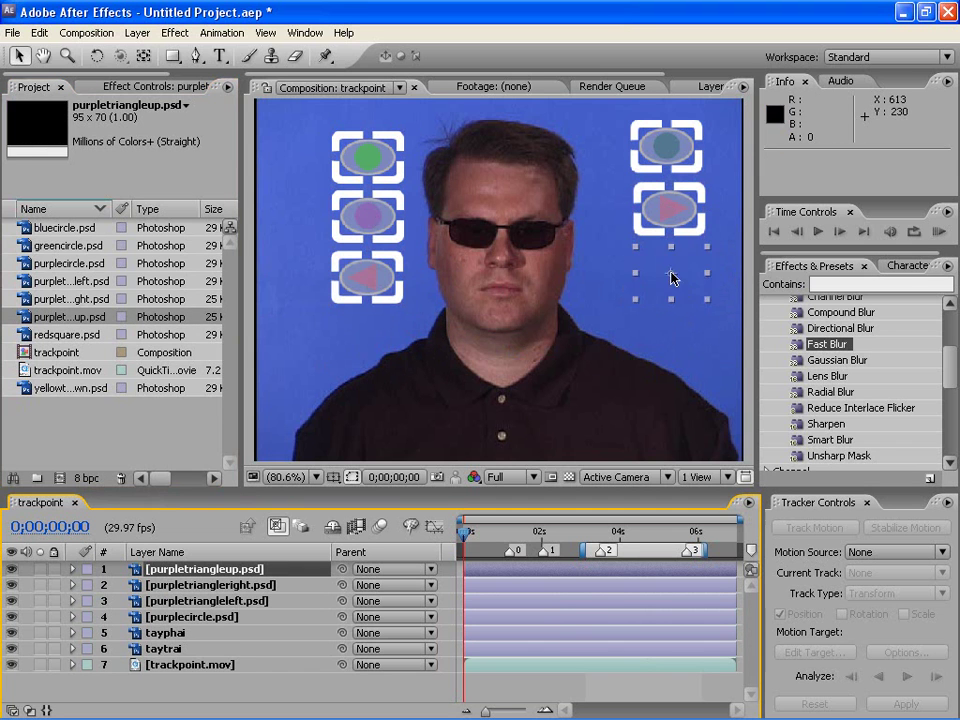
- Add the red square, then delete it and scrub to check the buttons over time
{"action": "left_click_drag", "start_coordinate": [65, 334], "coordinate": [676, 340]}
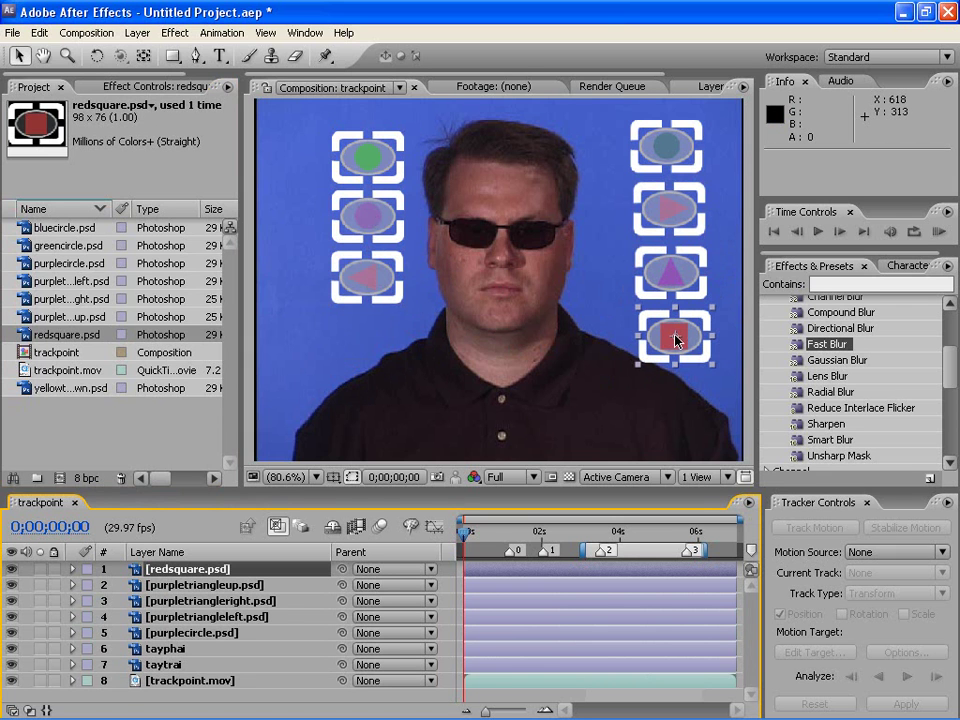
{"action": "mouse_move", "coordinate": [474, 540]}
{"action": "left_mouse_down"}
{"action": "mouse_move", "coordinate": [621, 540]}
{"action": "mouse_move", "coordinate": [462, 533]}
{"action": "left_mouse_up"}
{"action": "key", "text": "Delete"}
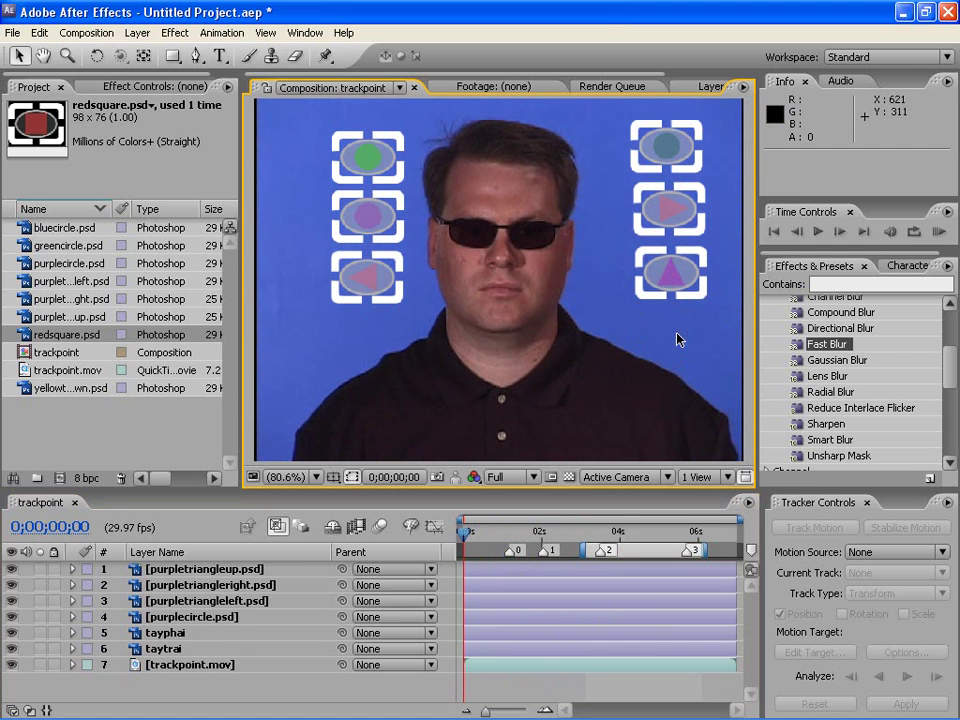
{"action": "mouse_move", "coordinate": [468, 535]}
{"action": "left_mouse_down"}
{"action": "mouse_move", "coordinate": [643, 536]}
{"action": "mouse_move", "coordinate": [465, 533]}
{"action": "mouse_move", "coordinate": [553, 533]}
{"action": "mouse_move", "coordinate": [435, 515]}
{"action": "left_mouse_up"}
{"action": "left_click", "coordinate": [483, 570]}
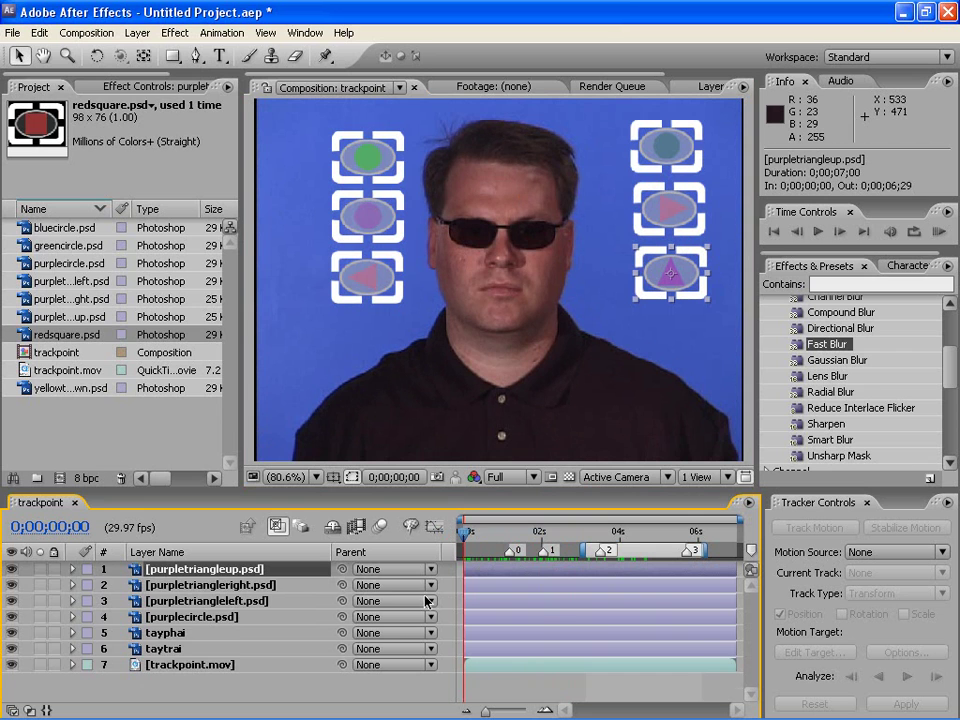
- Add a wiggle(15, 5) expression to the purpletriangleup layer's Position
{"action": "key", "text": "p"}
{"action": "left_click", "coordinate": [149, 589]}
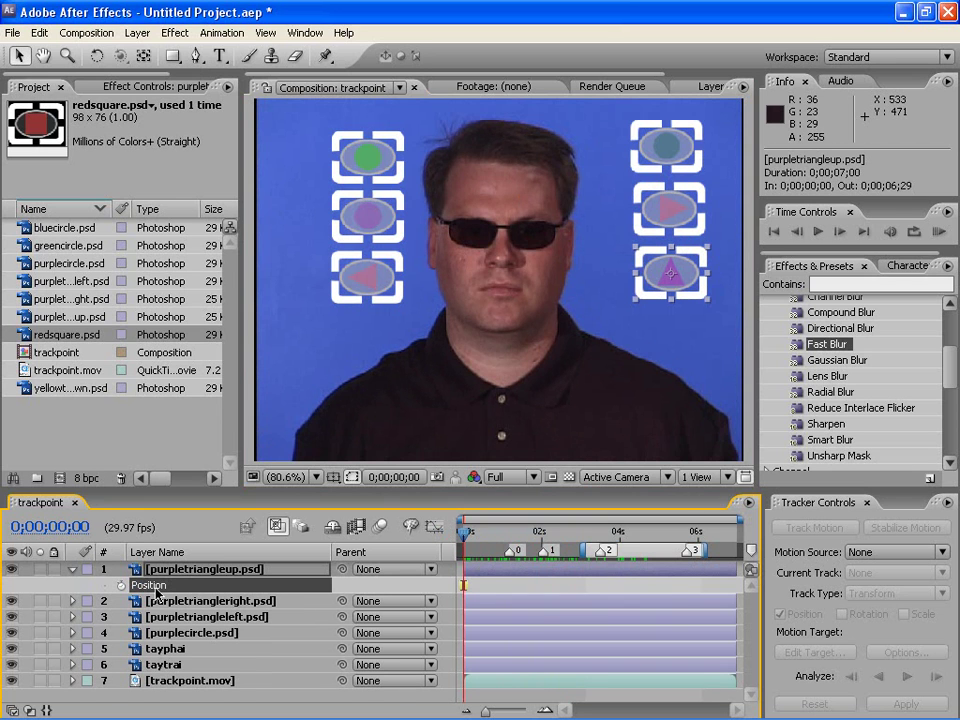
{"action": "left_click", "coordinate": [221, 33]}
{"action": "left_click", "coordinate": [245, 266]}
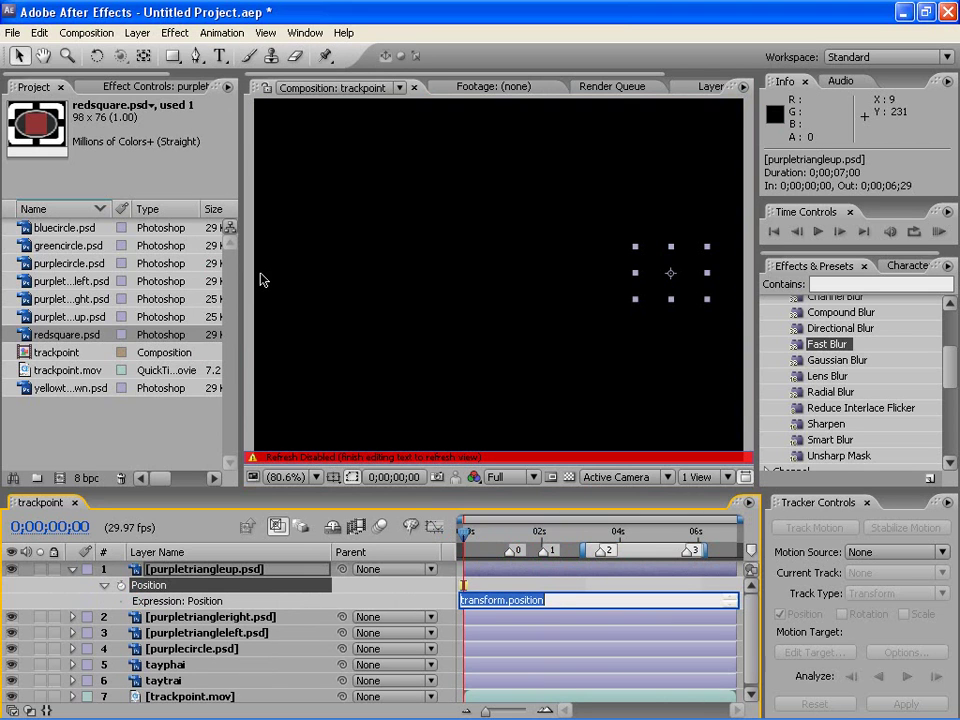
{"action": "type", "text": "wiggle(15, 5"}
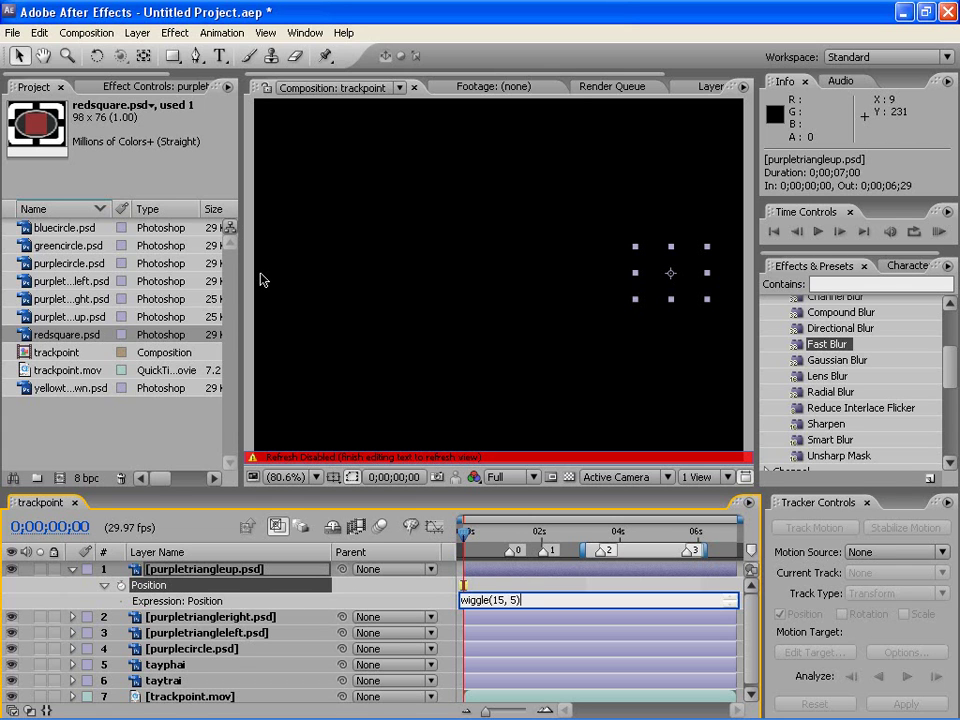
{"action": "left_click", "coordinate": [491, 571]}
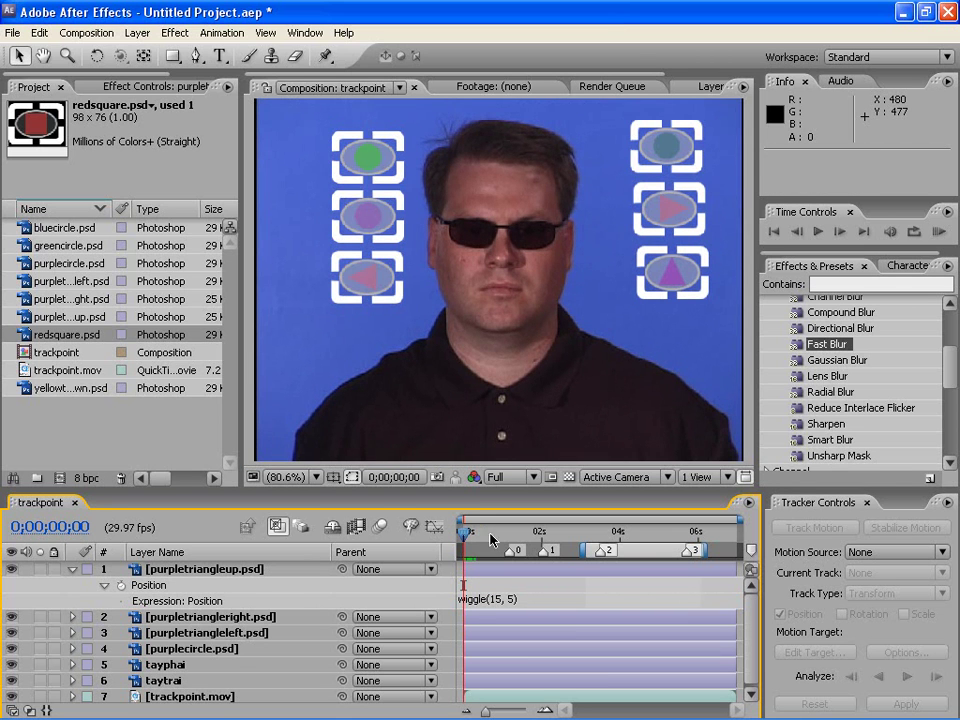
- Limit the preview to the first three seconds and preview wiggle(15, 15)
{"action": "left_click_drag", "start_coordinate": [648, 554], "coordinate": [507, 549]}
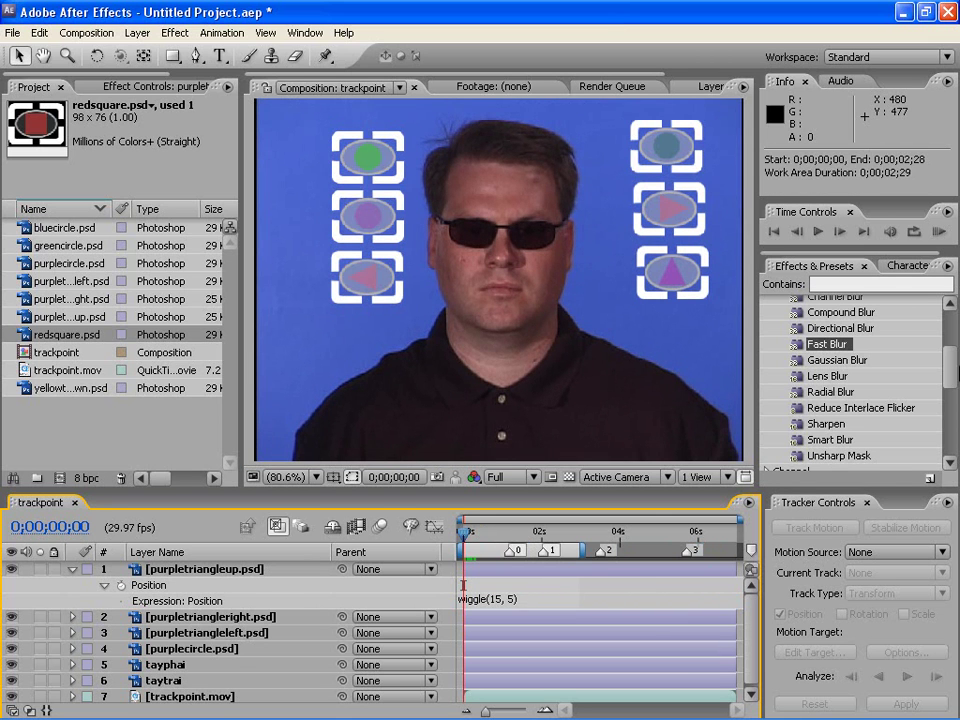
{"action": "left_click", "coordinate": [940, 232]}
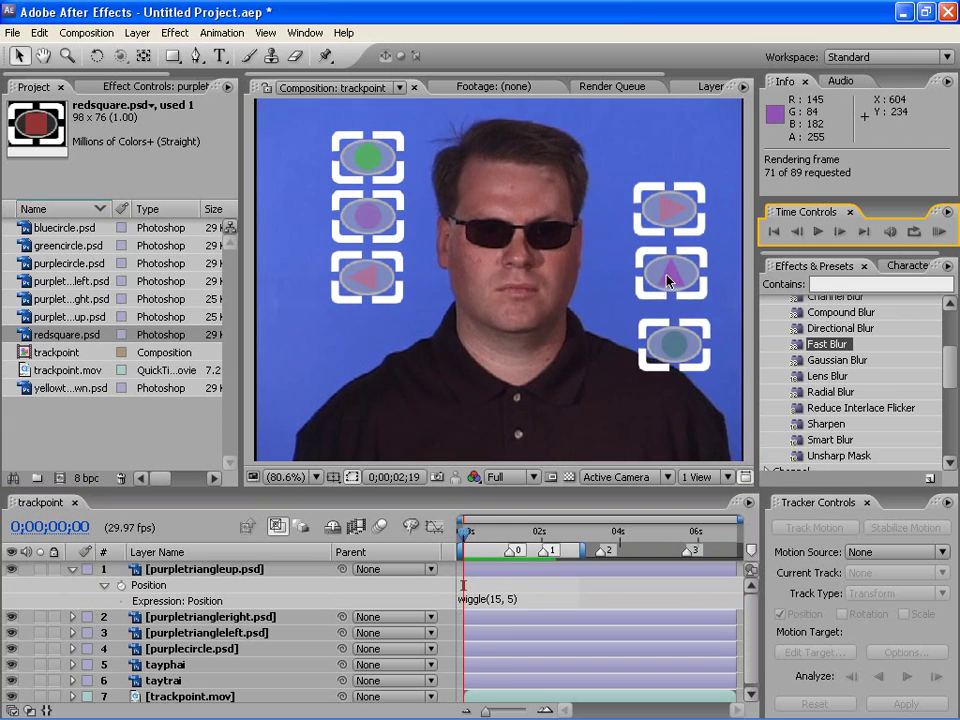
{"action": "left_click", "coordinate": [497, 604]}
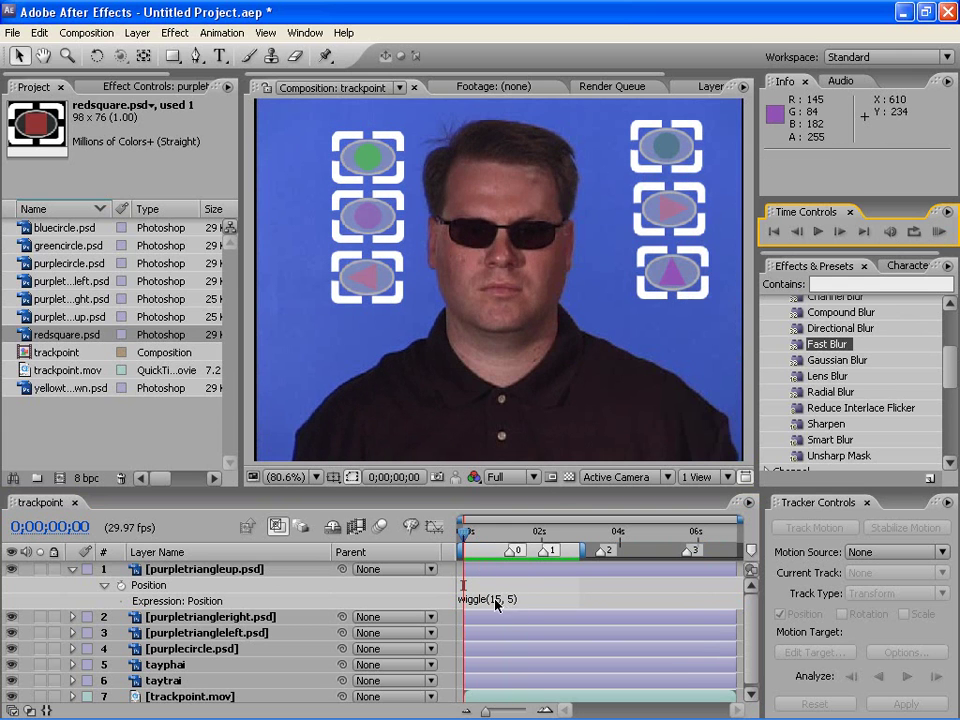
{"action": "left_click", "coordinate": [512, 599]}
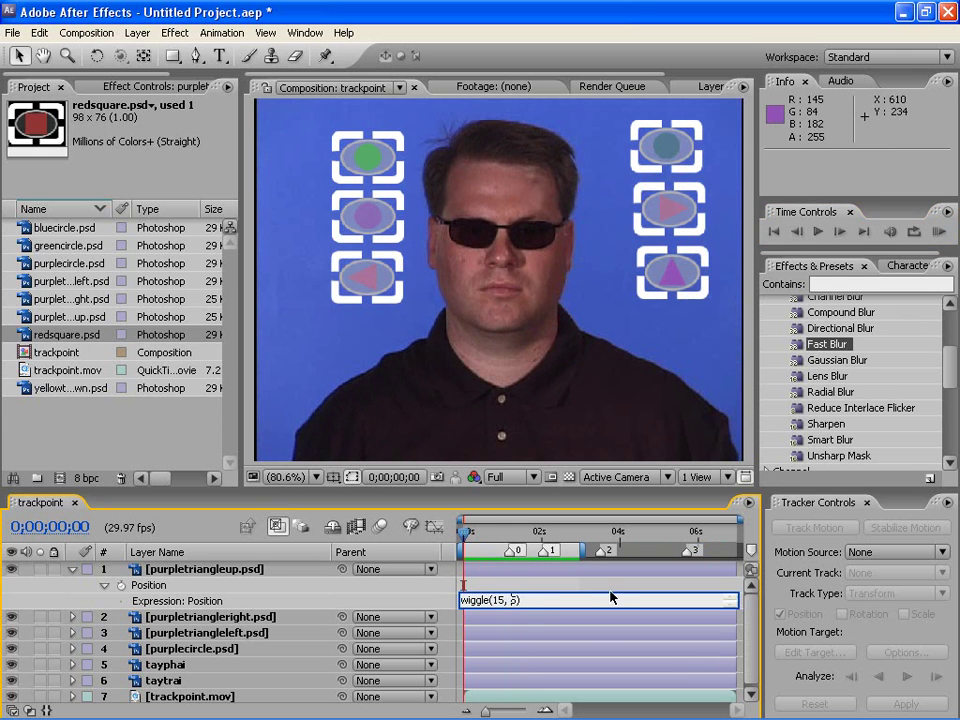
{"action": "type", "text": "1"}
{"action": "left_click", "coordinate": [940, 232]}
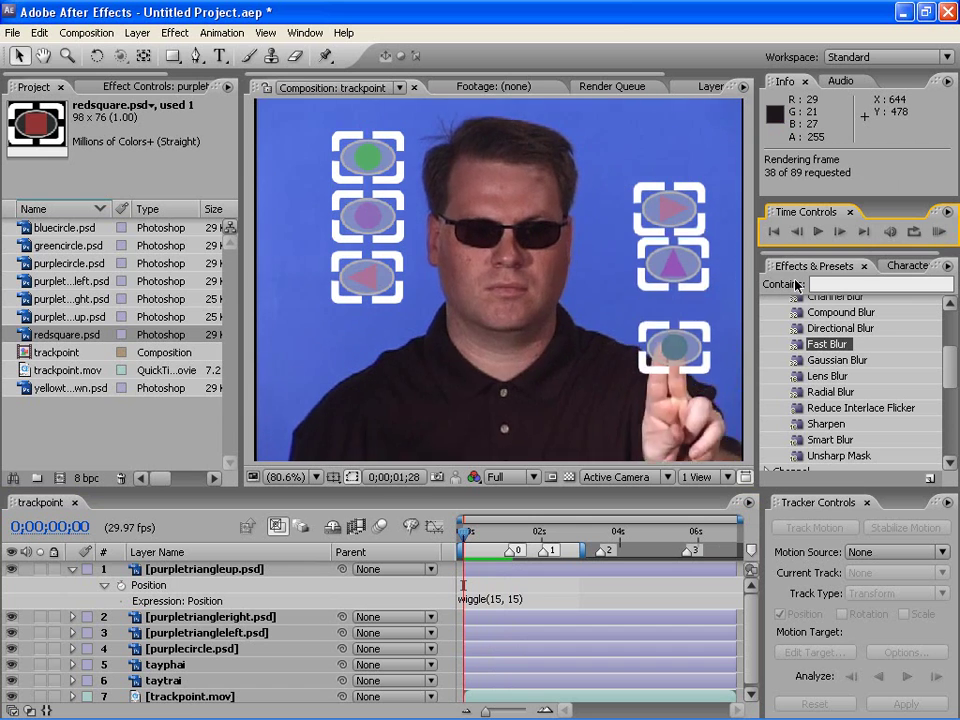
{"action": "key", "text": "space"}
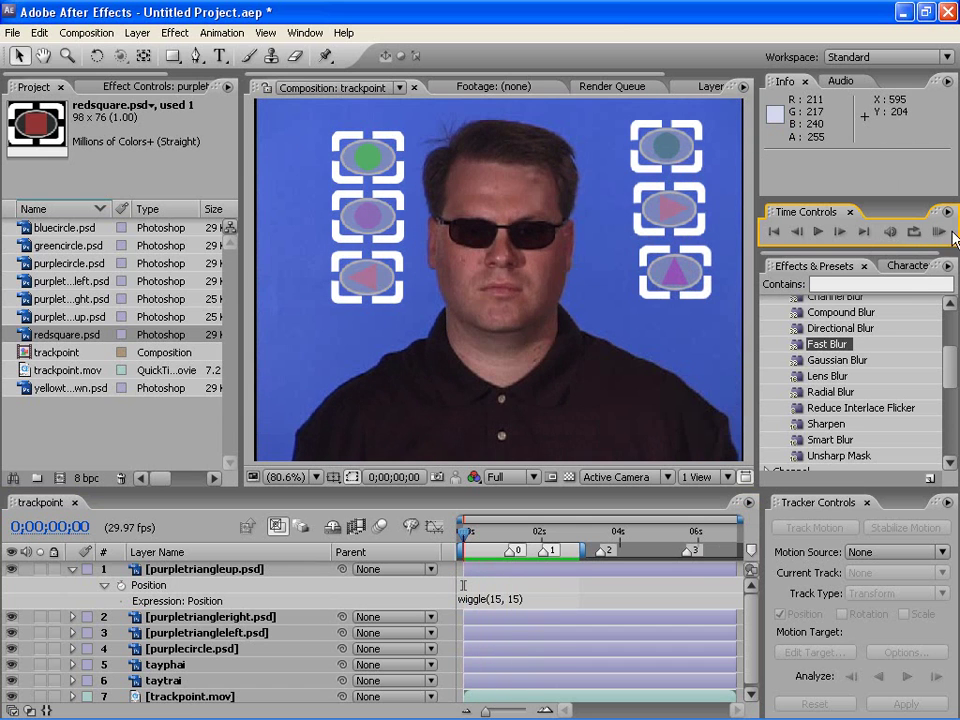
- Reduce the expression to wiggle(10, 15), then wiggle(10, 10), previewing each version
{"action": "left_click", "coordinate": [494, 603]}
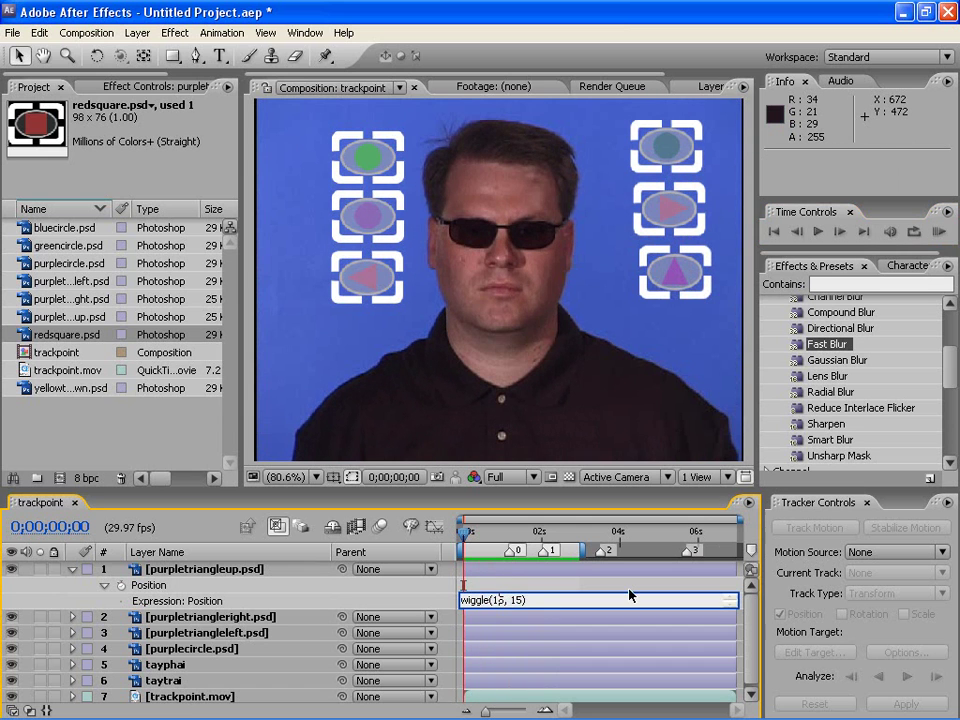
{"action": "key", "text": "Delete"}
{"action": "type", "text": "0"}
{"action": "key", "text": "KP_Enter"}
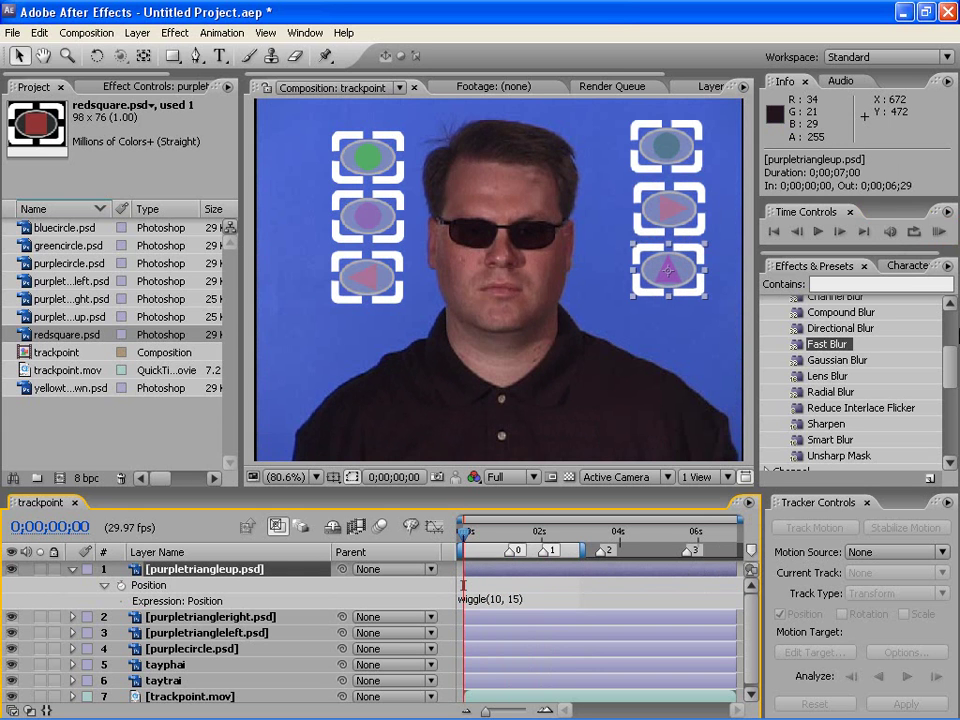
{"action": "left_click", "coordinate": [940, 234]}
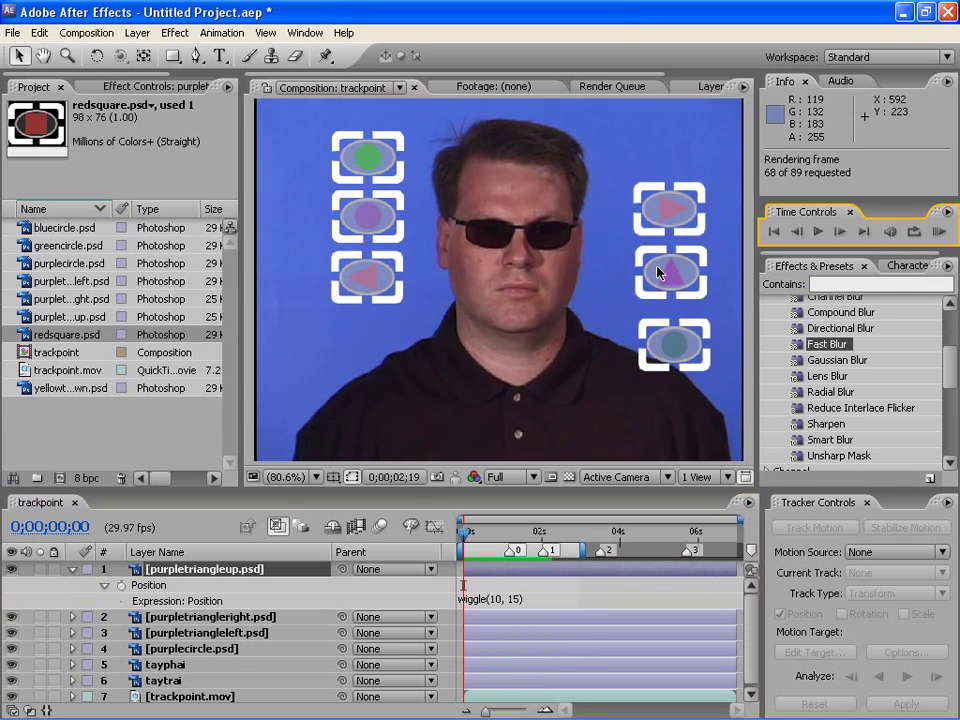
{"action": "left_click", "coordinate": [513, 607]}
{"action": "left_click", "coordinate": [513, 607]}
{"action": "left_click", "coordinate": [513, 600]}
{"action": "key", "text": "Delete"}
{"action": "type", "text": "0"}
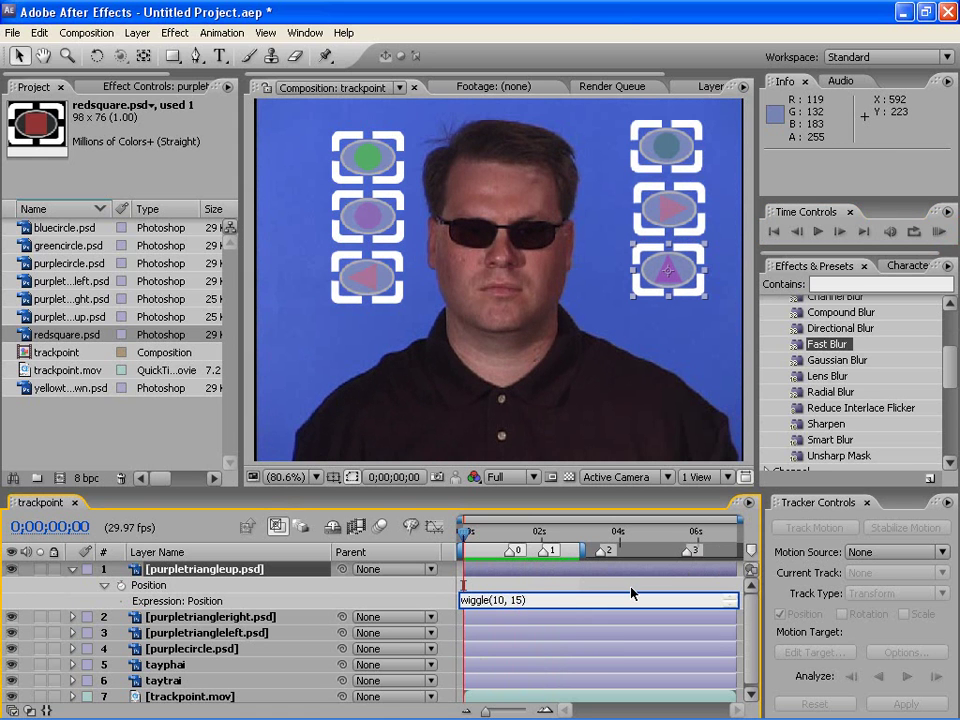
{"action": "left_click", "coordinate": [940, 231]}
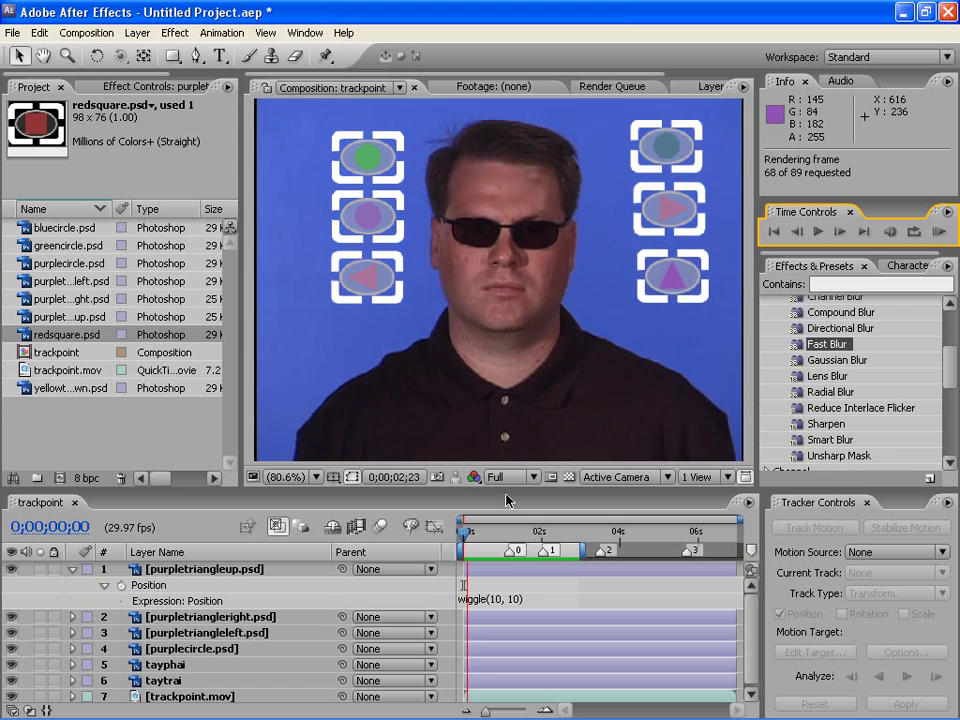
- Copy the wiggle(10, 10) expression text
{"action": "left_click", "coordinate": [479, 604]}
{"action": "left_click", "coordinate": [479, 604]}
{"action": "right_click", "coordinate": [504, 604]}
{"action": "left_click", "coordinate": [535, 650]}
- Show Position on layers 2–6 and paste the wiggle expression onto purpletriangleright
{"action": "left_click", "coordinate": [489, 622]}
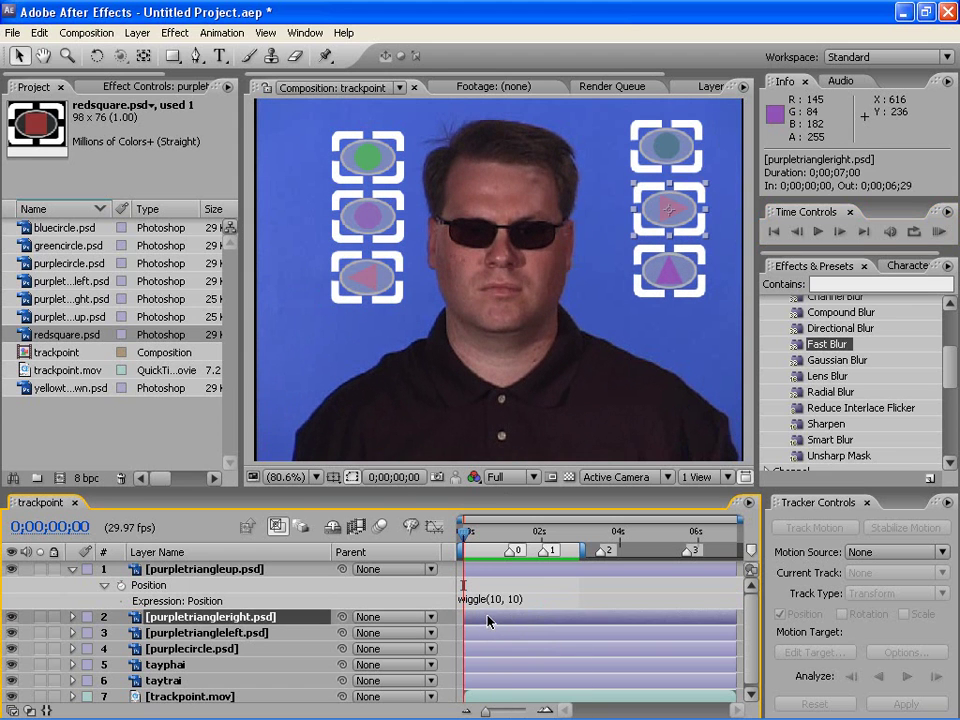
{"action": "left_click", "coordinate": [477, 684], "text": "shift"}
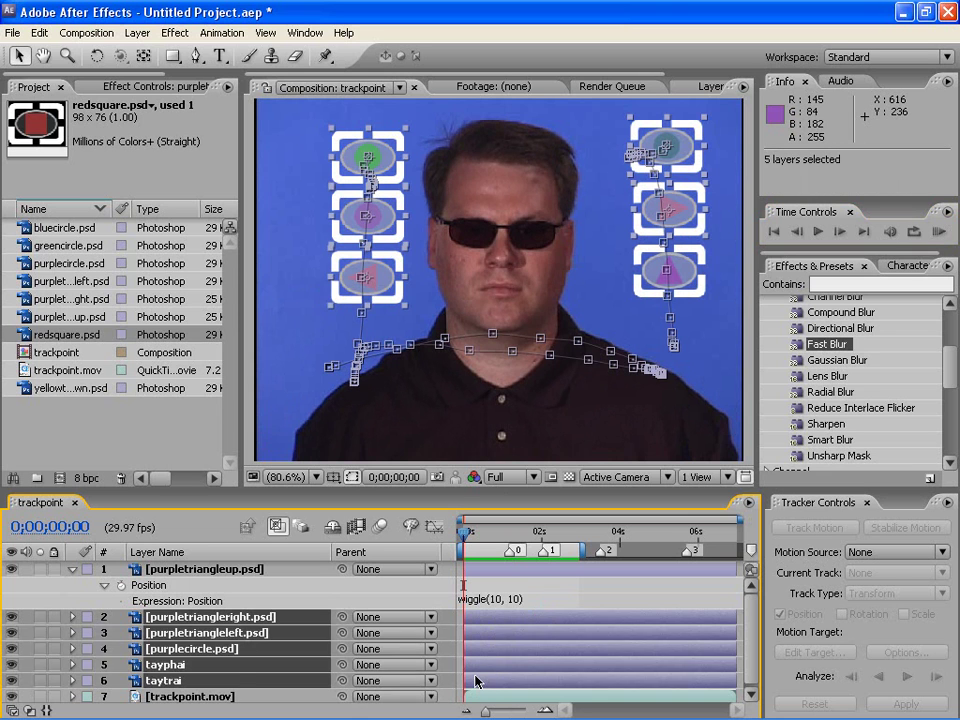
{"action": "key", "text": "p"}
{"action": "left_click", "coordinate": [148, 633]}
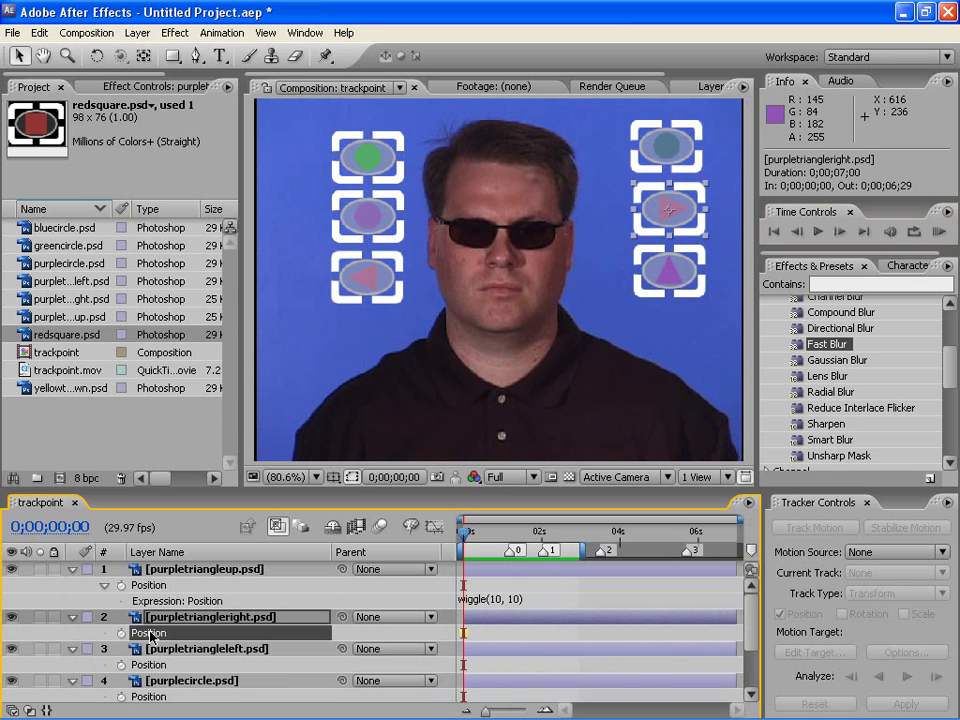
{"action": "left_click", "coordinate": [222, 33]}
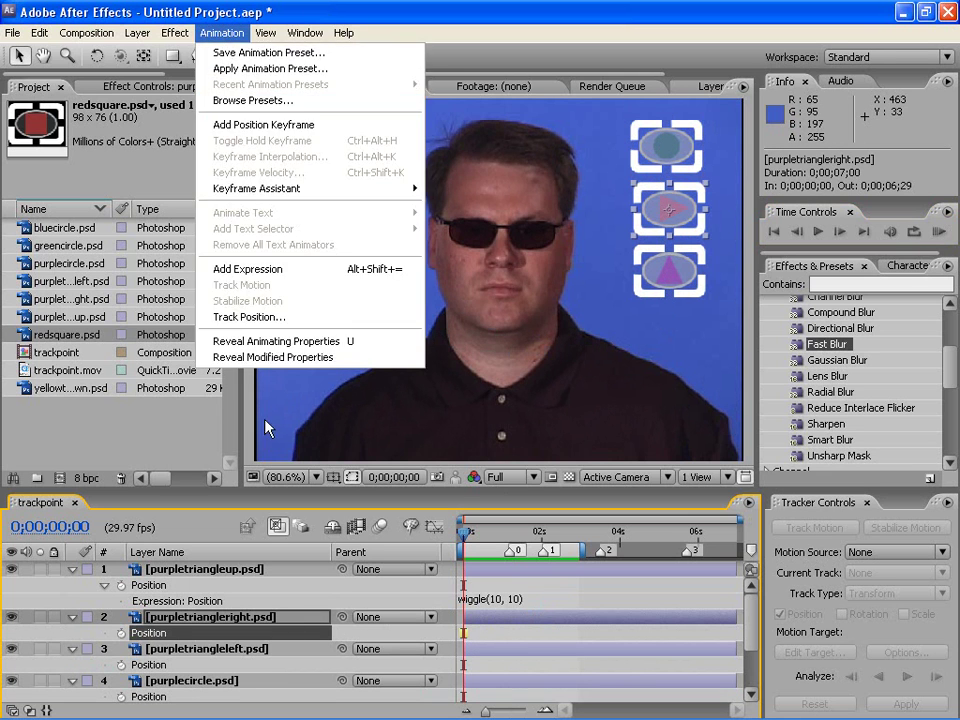
{"action": "left_click", "coordinate": [250, 269]}
{"action": "type", "text": "wiggle(10, 10)"}
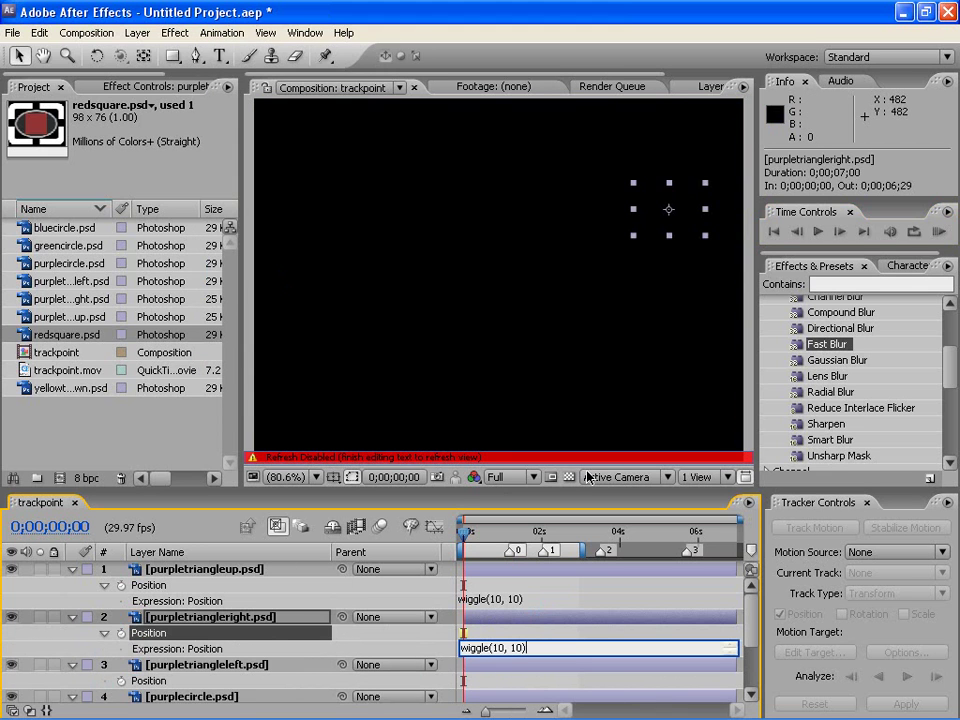
- Paste the wiggle(10, 10) Position expression onto purpletriangleleft and purplecircle
{"action": "left_click", "coordinate": [186, 682]}
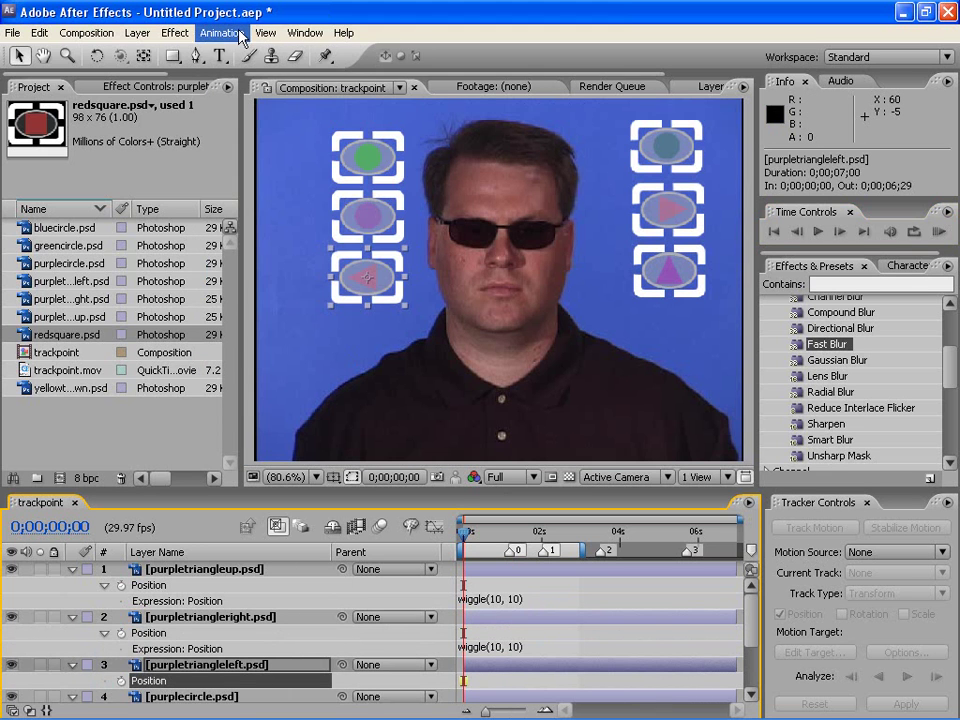
{"action": "left_click", "coordinate": [222, 33]}
{"action": "left_click", "coordinate": [250, 268]}
{"action": "type", "text": "wiggle(10, 10)"}
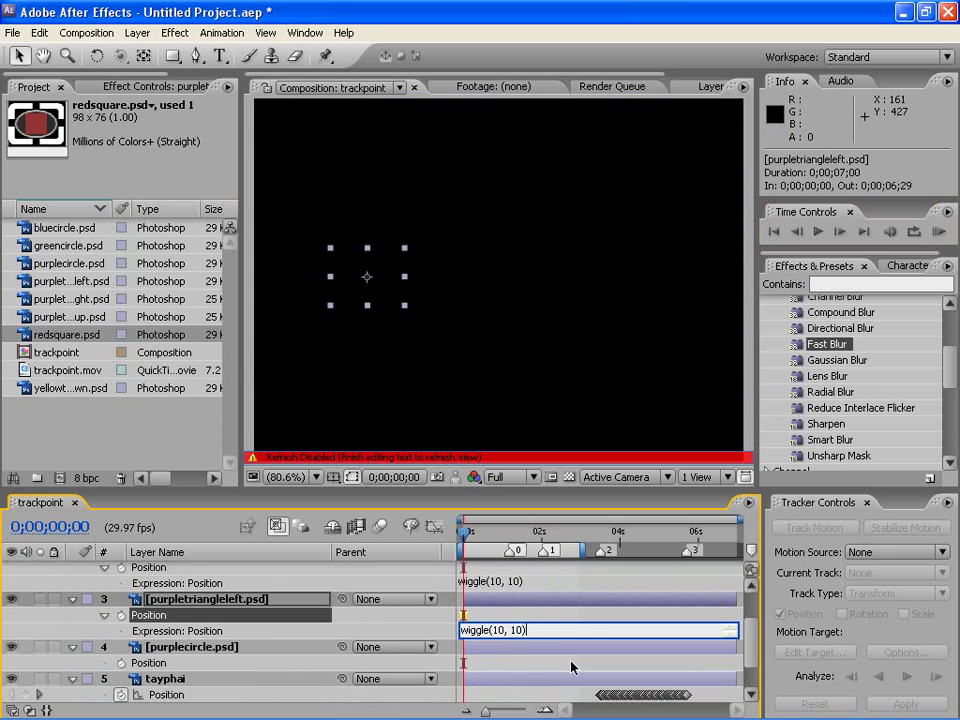
{"action": "left_click", "coordinate": [157, 664]}
{"action": "left_click", "coordinate": [222, 33]}
{"action": "left_click", "coordinate": [250, 268]}
{"action": "type", "text": "wiggle(10, 10)"}
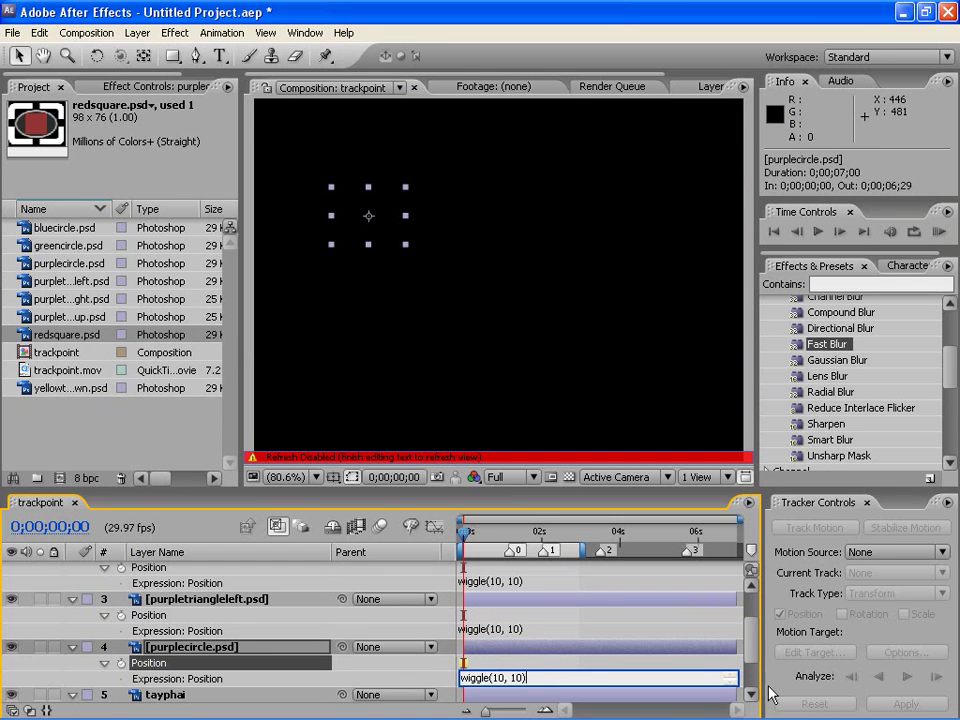
{"action": "left_click", "coordinate": [755, 693]}
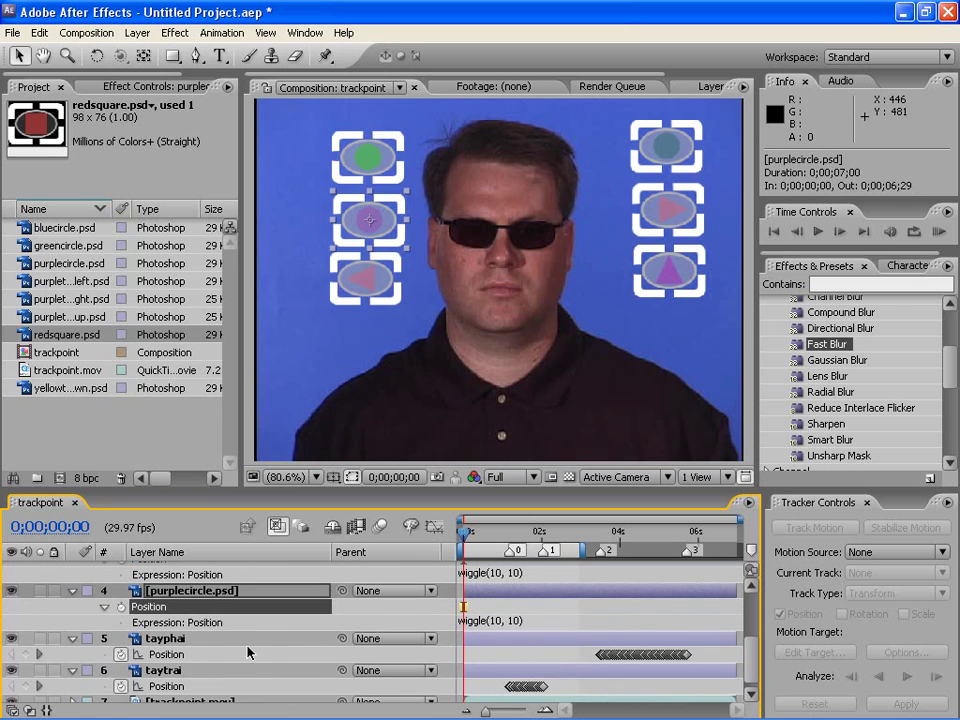
- Paste the wiggle(10, 10) Position expression onto tayphai and taytrai
{"action": "left_click", "coordinate": [166, 655]}
{"action": "left_click", "coordinate": [222, 33]}
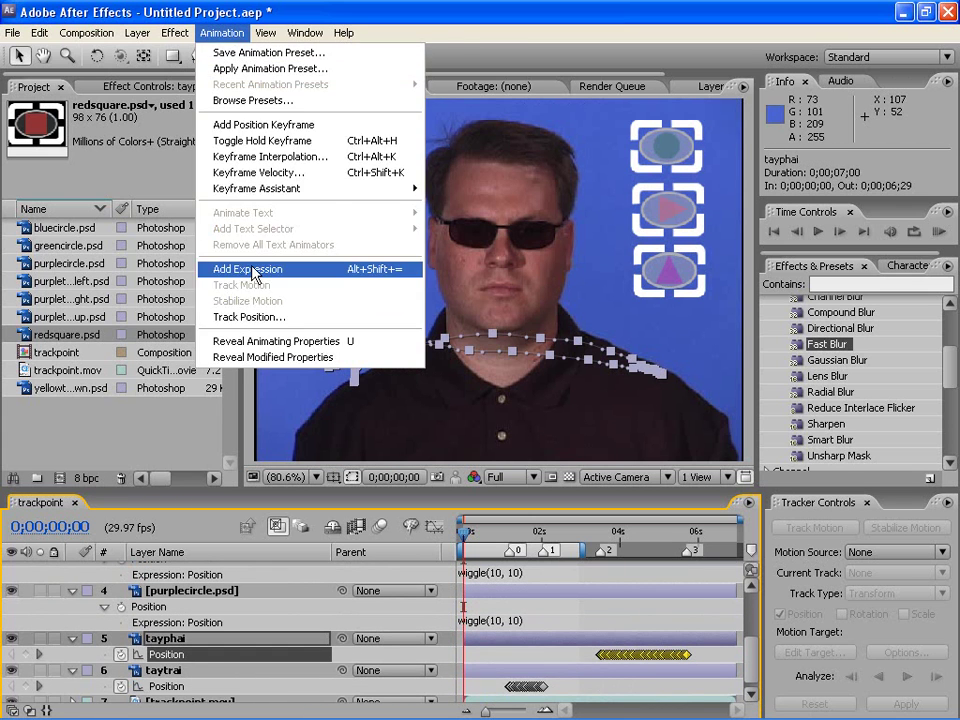
{"action": "left_click", "coordinate": [248, 268]}
{"action": "type", "text": "wiggle(10, 10)"}
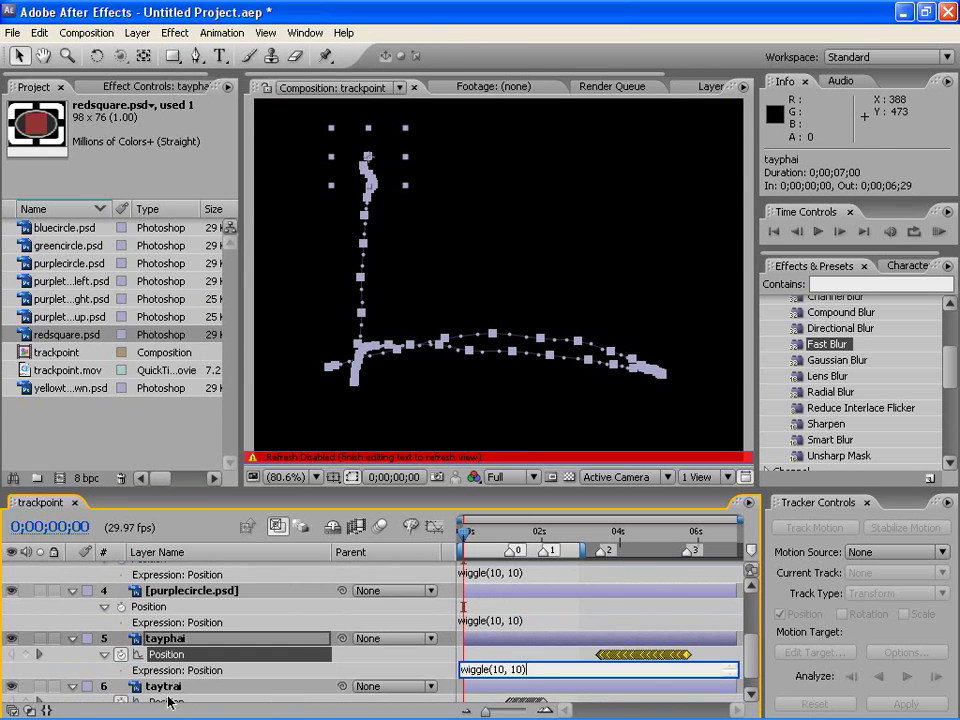
{"action": "left_click", "coordinate": [168, 702]}
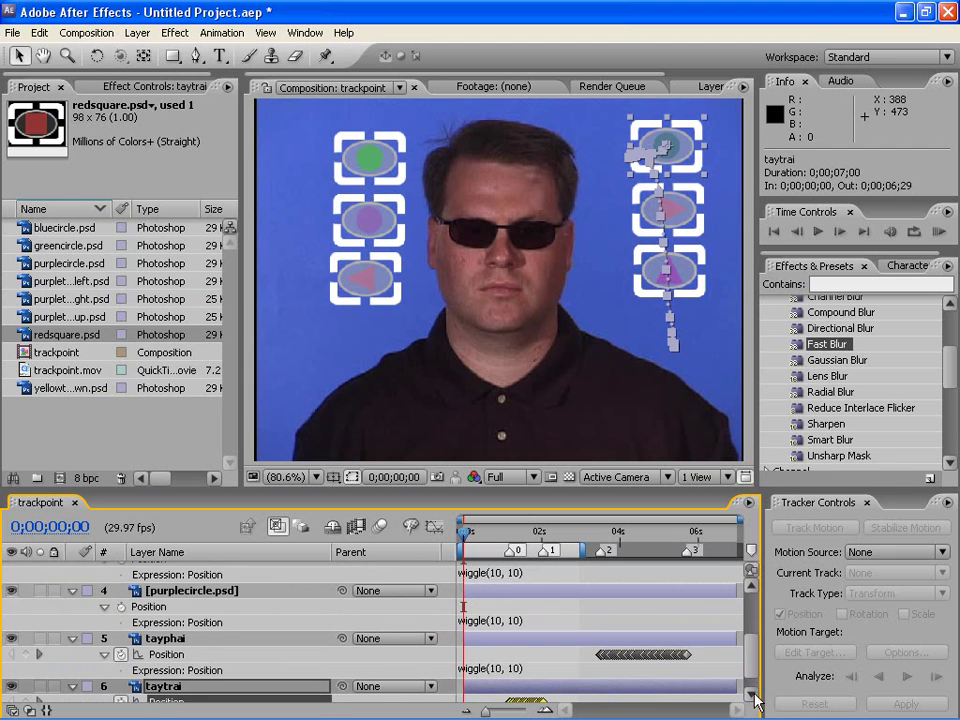
{"action": "left_click", "coordinate": [752, 694]}
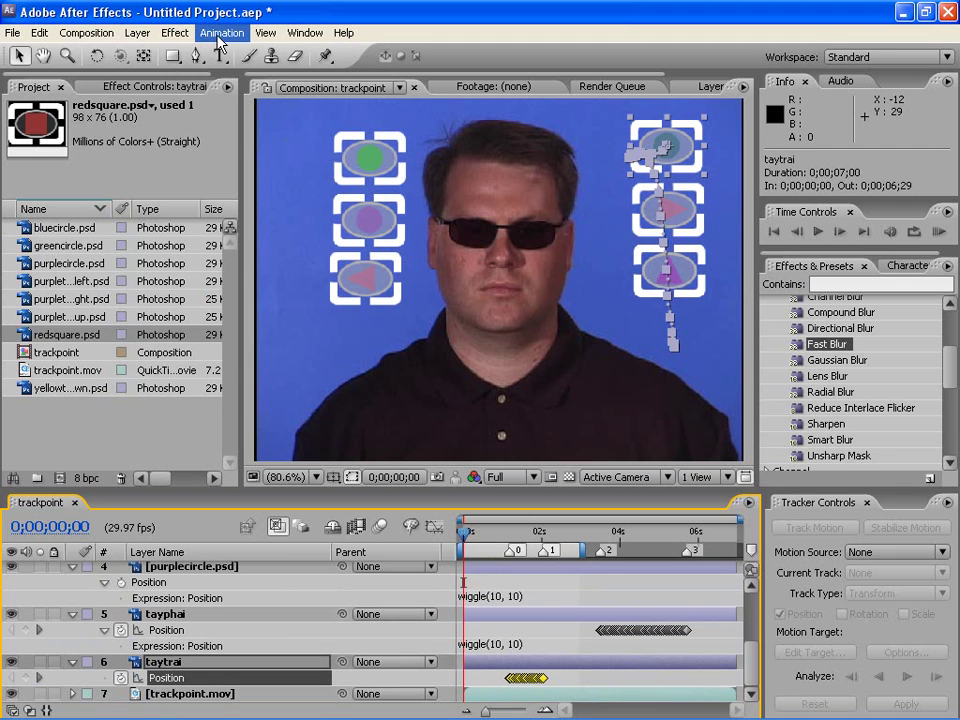
{"action": "left_click", "coordinate": [222, 32]}
{"action": "left_click", "coordinate": [272, 269]}
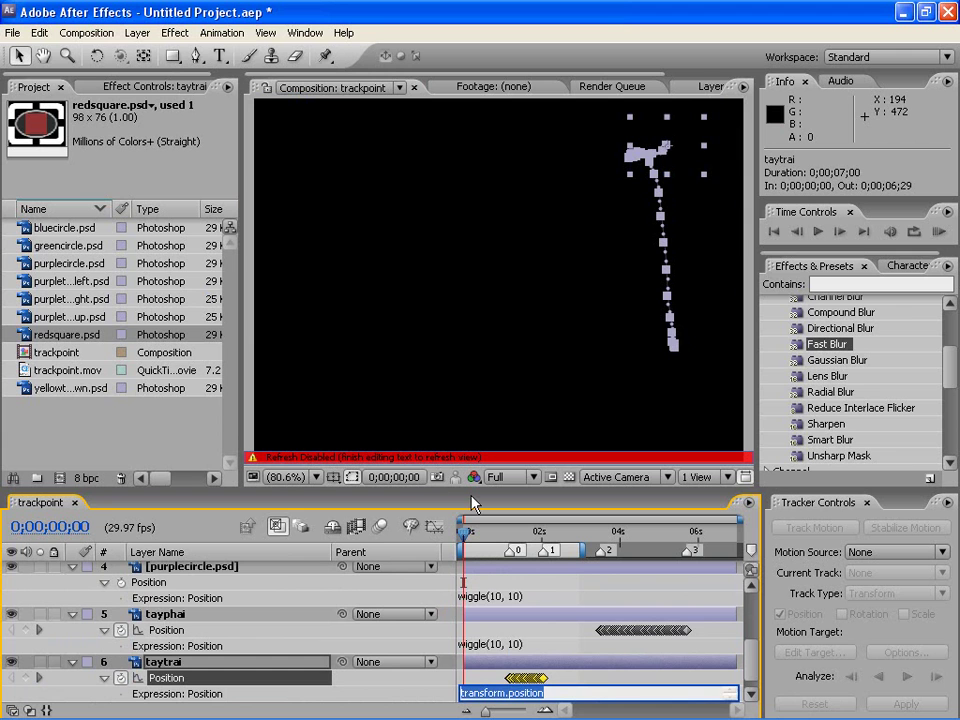
{"action": "type", "text": "wiggle(10, 10)"}
{"action": "mouse_move", "coordinate": [463, 533]}
{"action": "left_mouse_down"}
{"action": "mouse_move", "coordinate": [511, 548]}
{"action": "mouse_move", "coordinate": [463, 540]}
{"action": "left_mouse_up"}
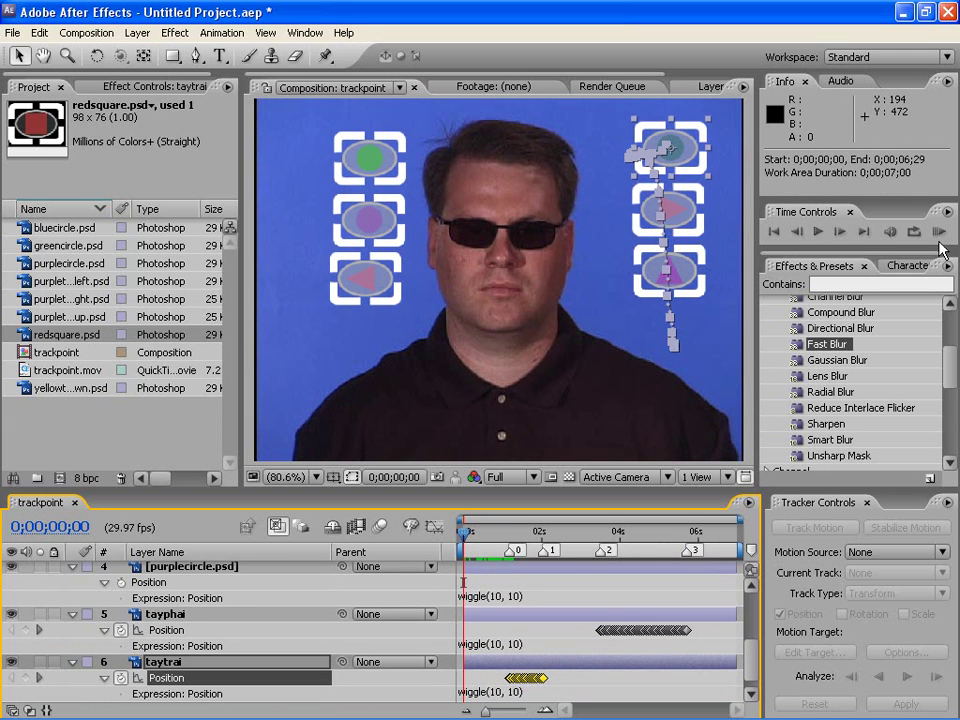
- Preview all the wiggling buttons, then deselect the taytrai layer
{"action": "left_click", "coordinate": [939, 233]}
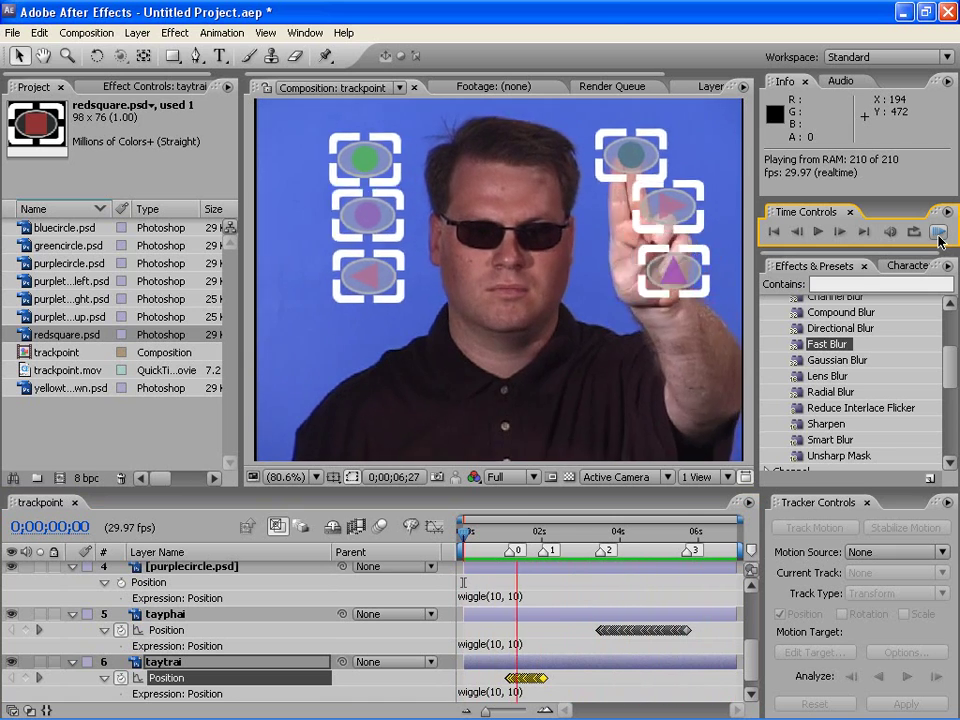
{"action": "left_click", "coordinate": [455, 515]}
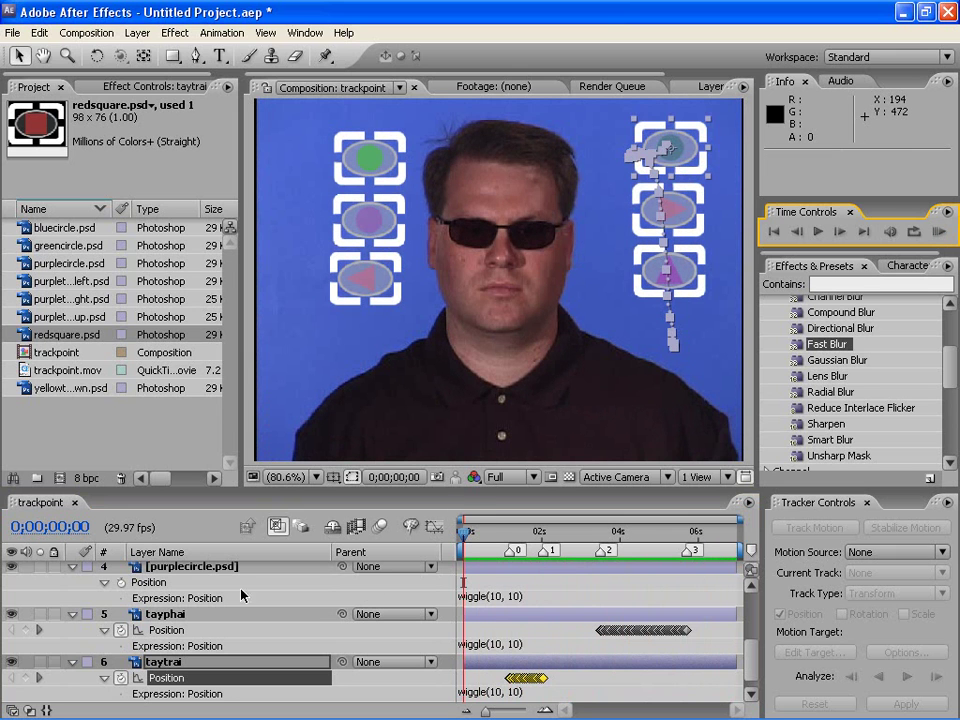
{"action": "left_click", "coordinate": [72, 585]}
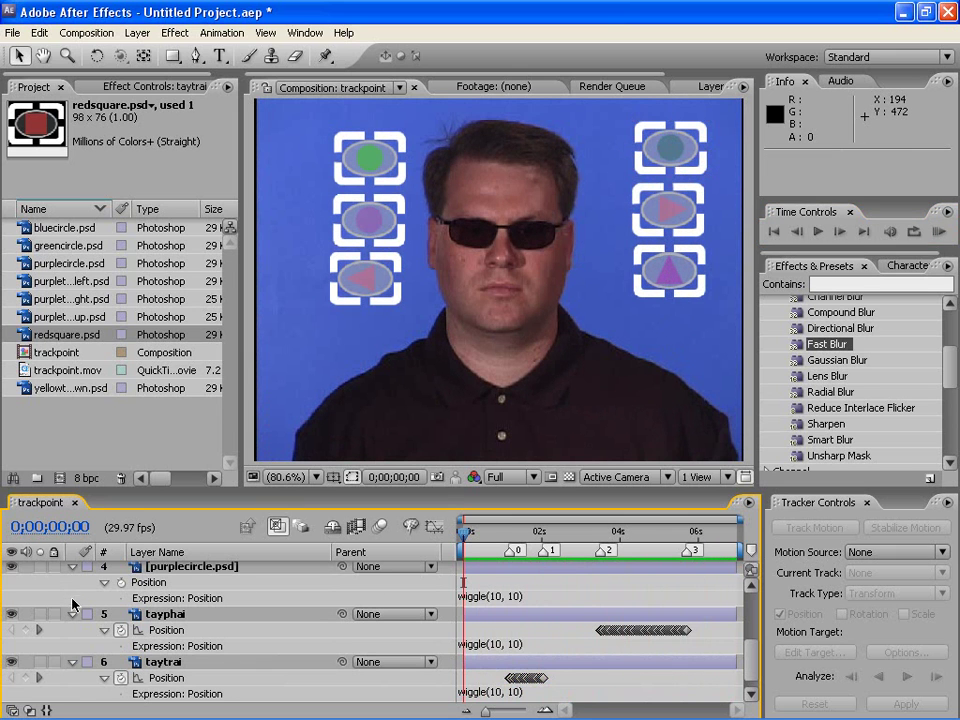
- Collapse the properties of all the button layers and scrub the first second
{"action": "left_click", "coordinate": [72, 614]}
{"action": "left_click", "coordinate": [72, 598]}
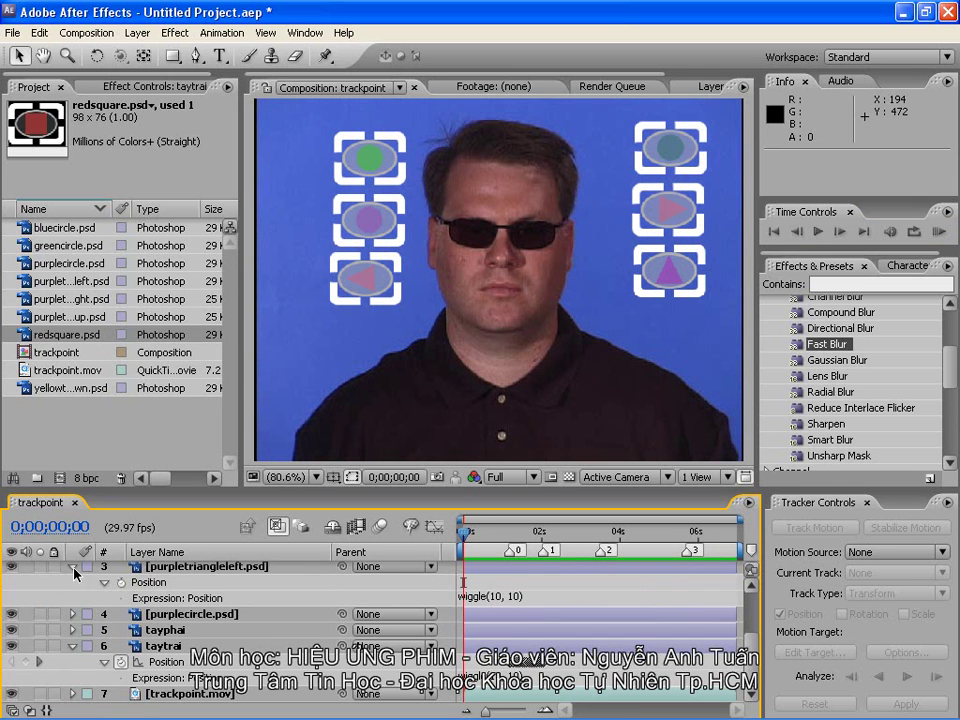
{"action": "left_click", "coordinate": [72, 566]}
{"action": "left_click", "coordinate": [67, 581]}
{"action": "key", "text": "Escape"}
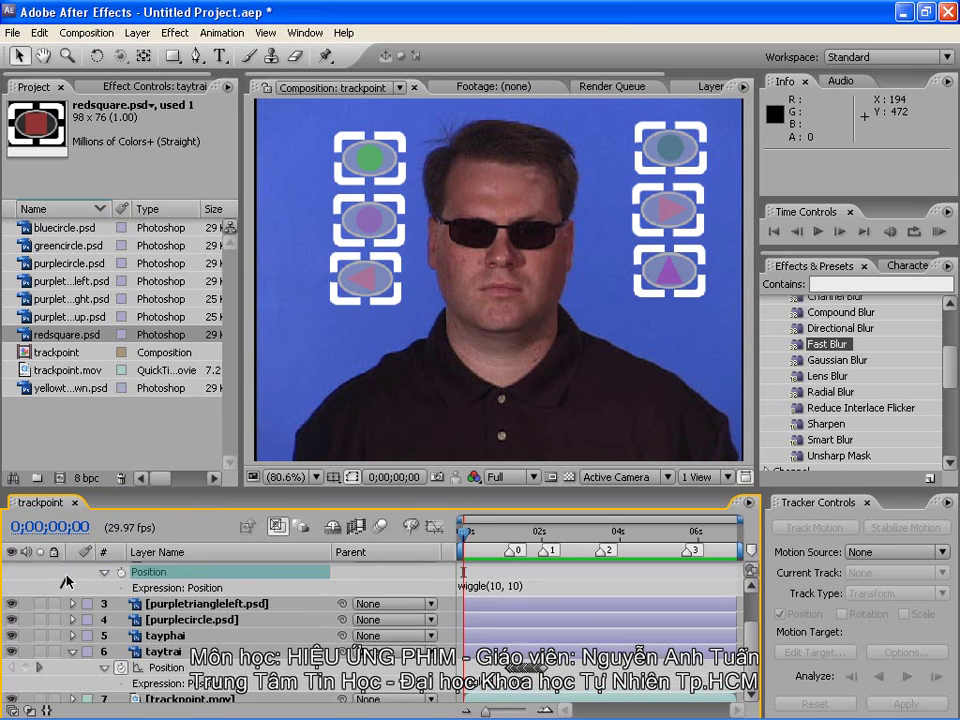
{"action": "scroll", "coordinate": [400, 600], "scroll_direction": "up", "scroll_amount": 1}
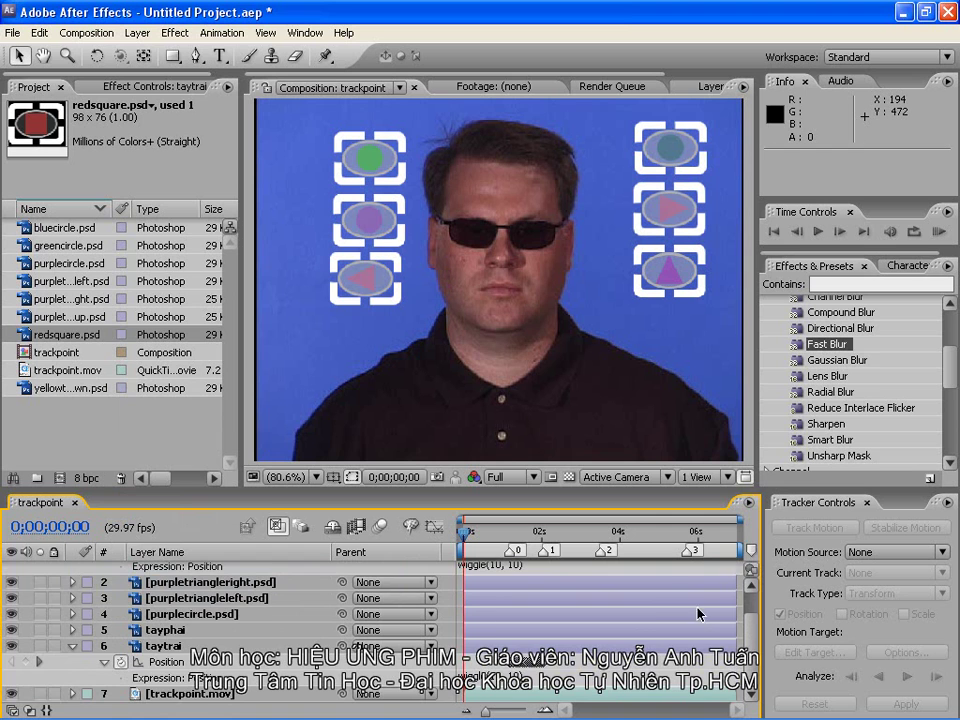
{"action": "scroll", "coordinate": [697, 614], "scroll_direction": "up", "scroll_amount": 2}
{"action": "left_click", "coordinate": [73, 569]}
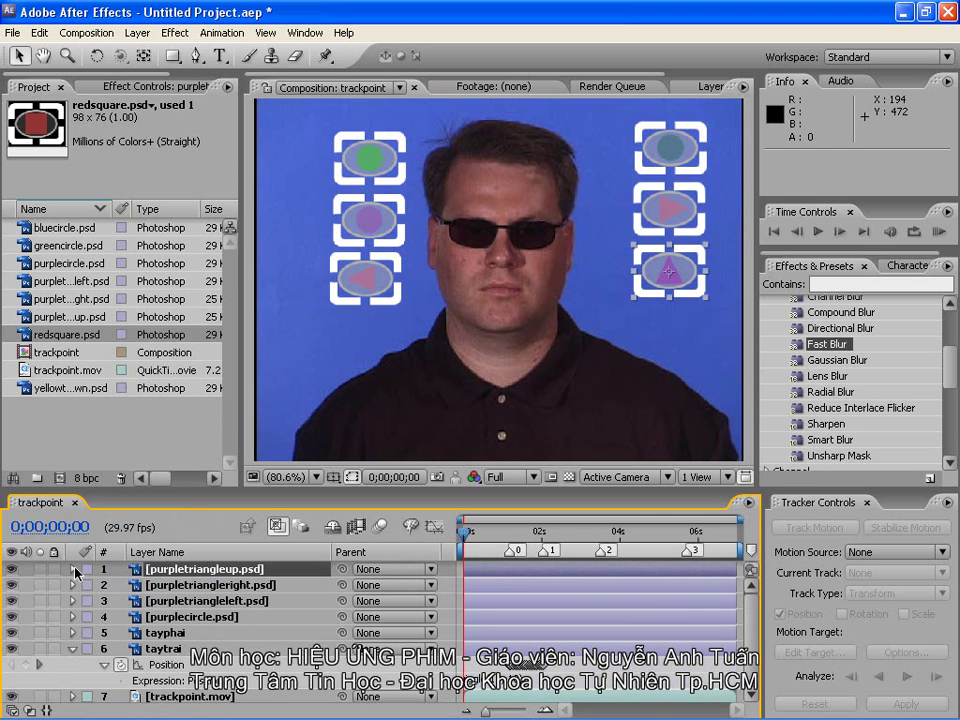
{"action": "left_click", "coordinate": [73, 649]}
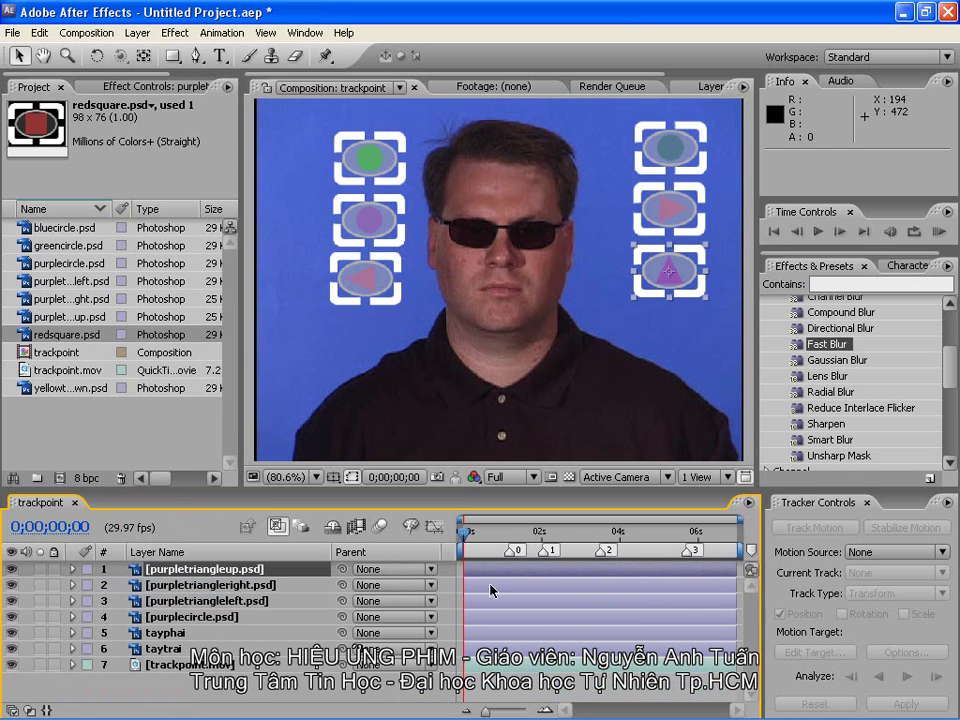
{"action": "left_click_drag", "start_coordinate": [474, 540], "coordinate": [465, 521]}
- Enable motion blur on every layer except trackpoint.mov, and close Tracker Controls
{"action": "key", "text": "ctrl+a"}
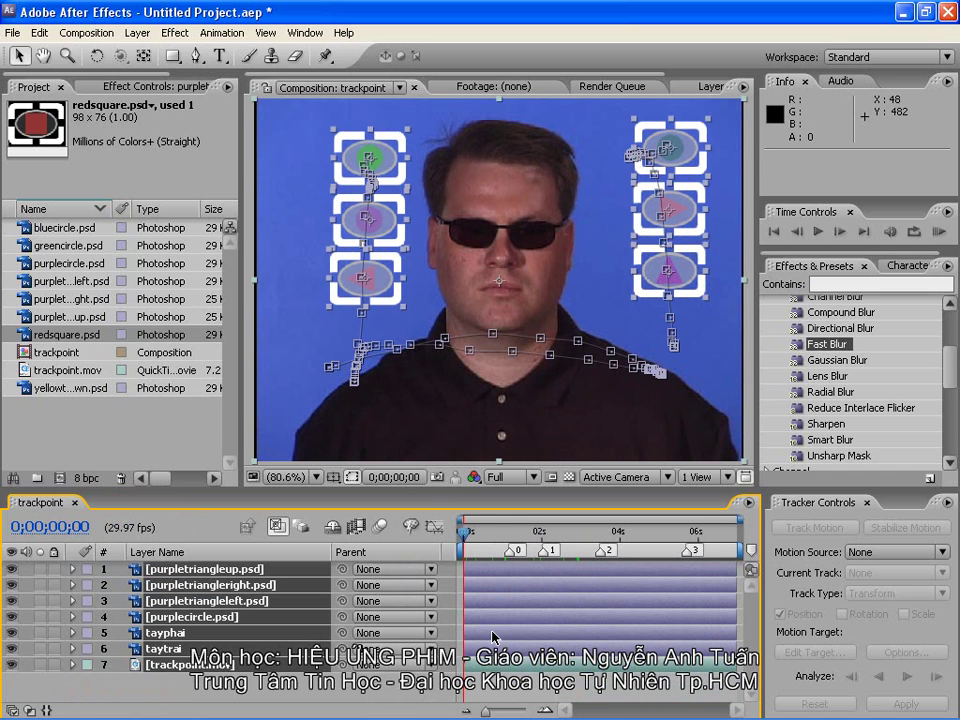
{"action": "left_click", "coordinate": [454, 665], "text": "ctrl"}
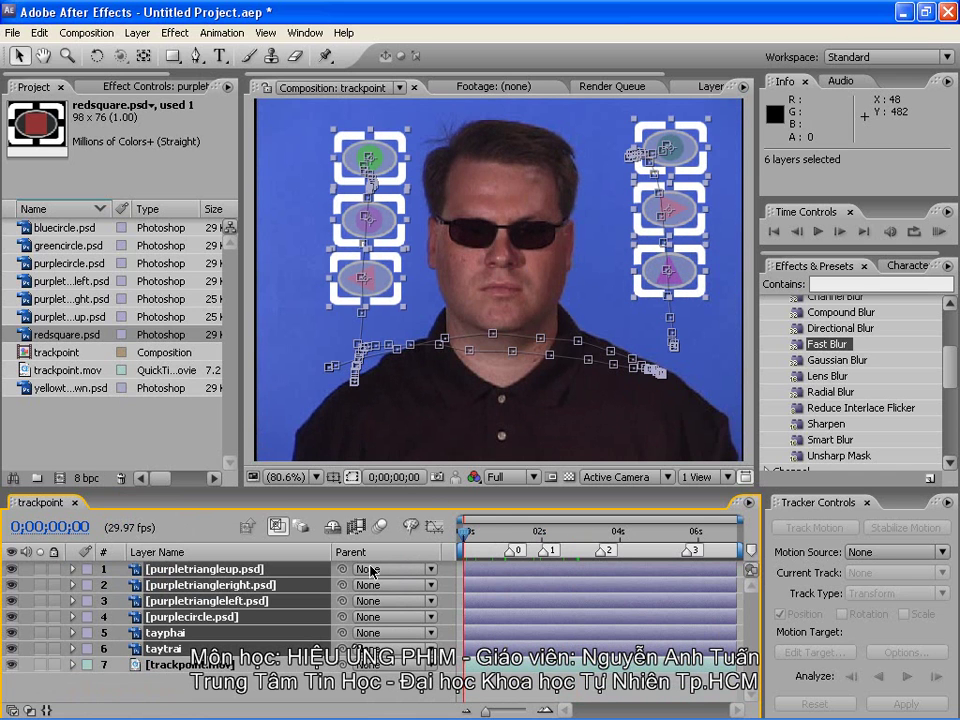
{"action": "left_click", "coordinate": [11, 711]}
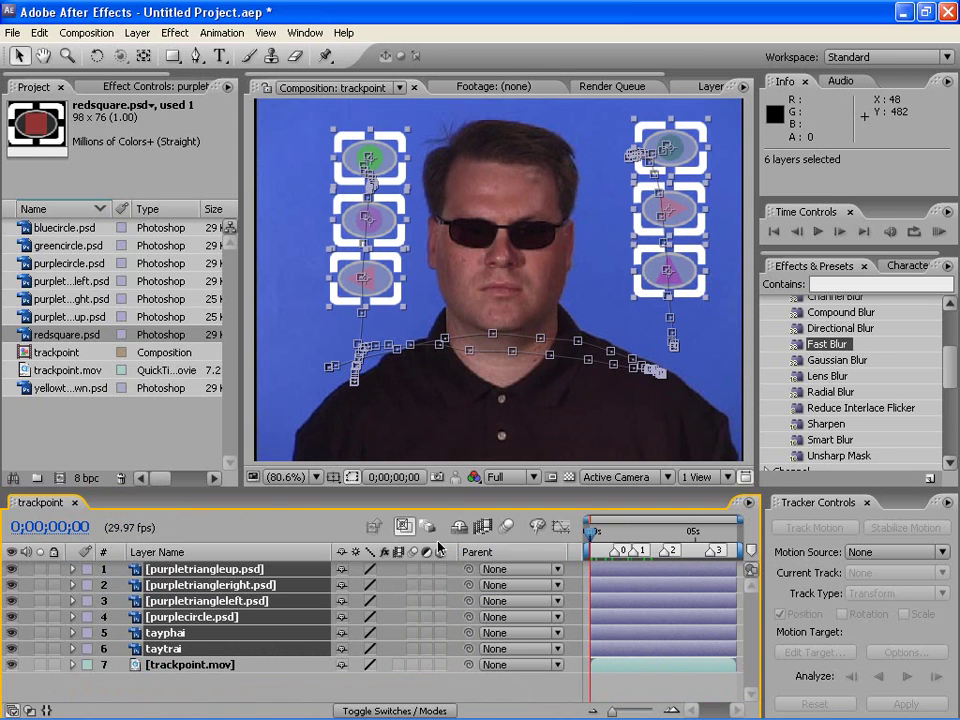
{"action": "left_click", "coordinate": [412, 572]}
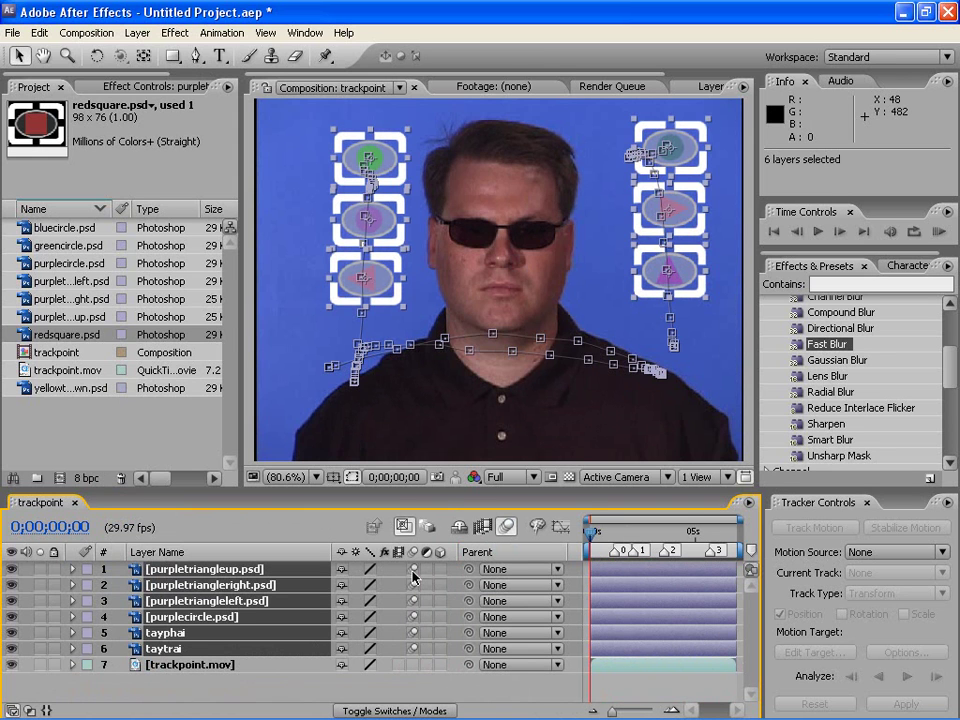
{"action": "left_click", "coordinate": [866, 502]}
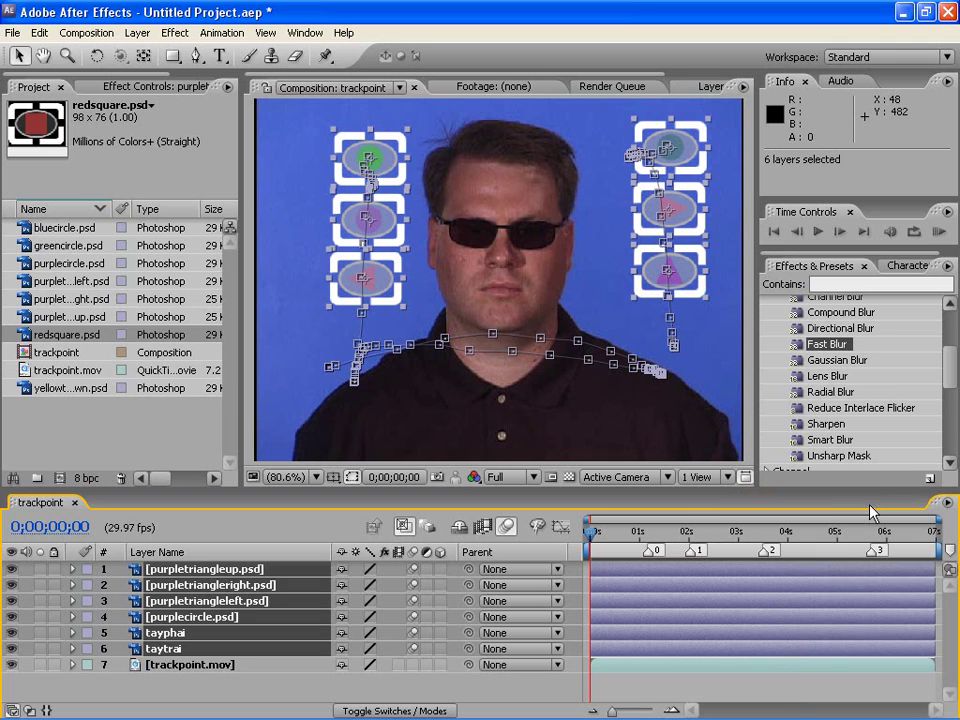
- Queue the trackpoint comp for rendering with QuickTime Movie as the output format
{"action": "left_click", "coordinate": [612, 87]}
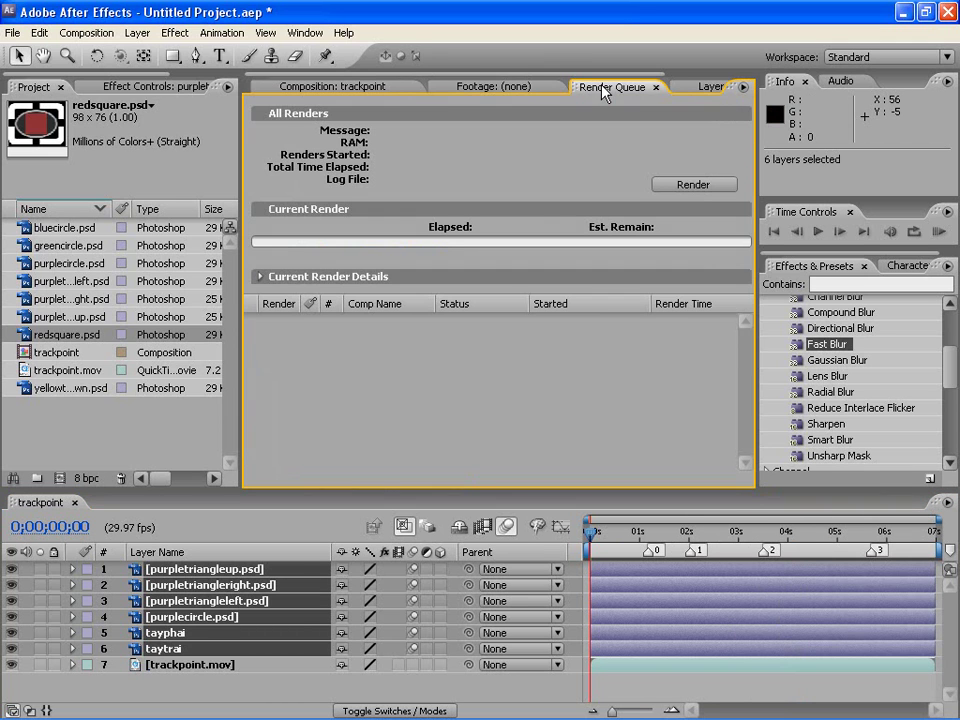
{"action": "left_click", "coordinate": [50, 353]}
{"action": "left_click_drag", "start_coordinate": [45, 358], "coordinate": [418, 360]}
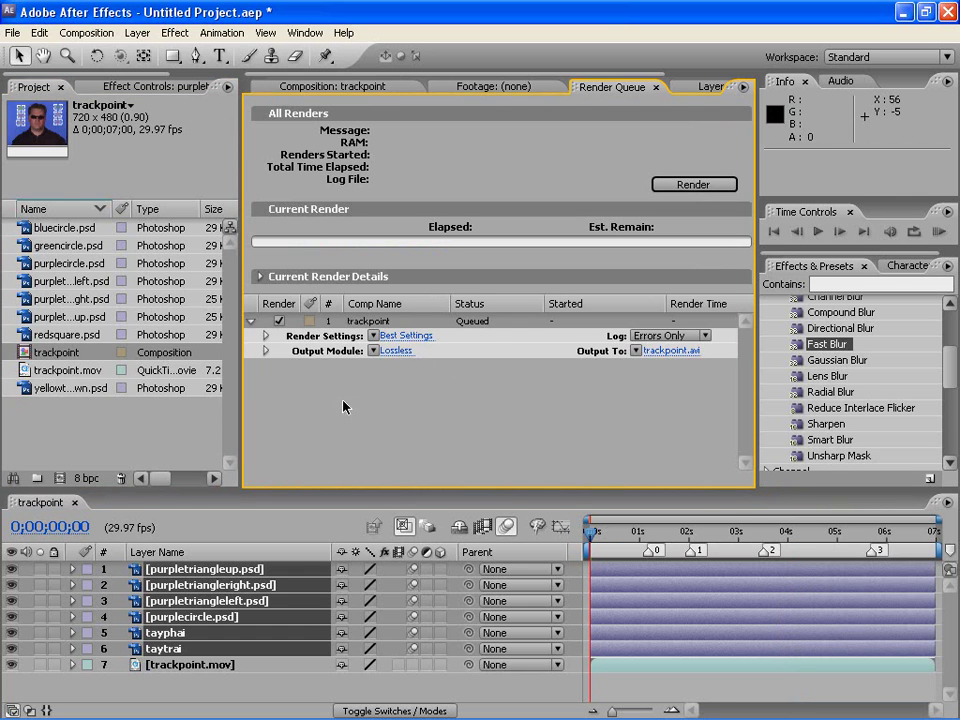
{"action": "left_click", "coordinate": [394, 351]}
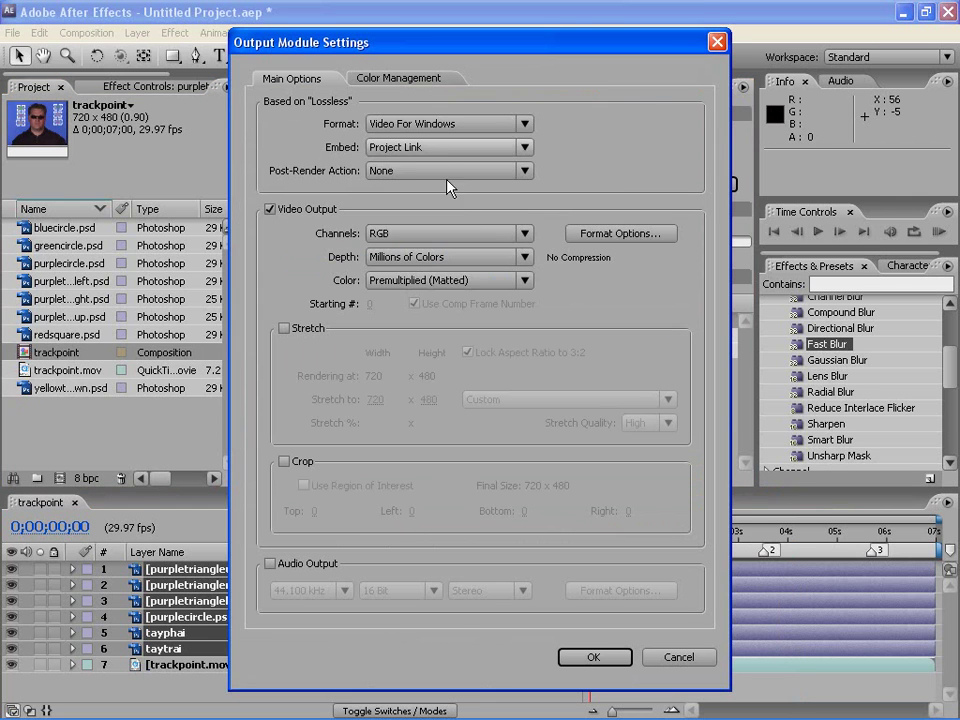
{"action": "left_click", "coordinate": [450, 124]}
{"action": "left_click", "coordinate": [440, 446]}
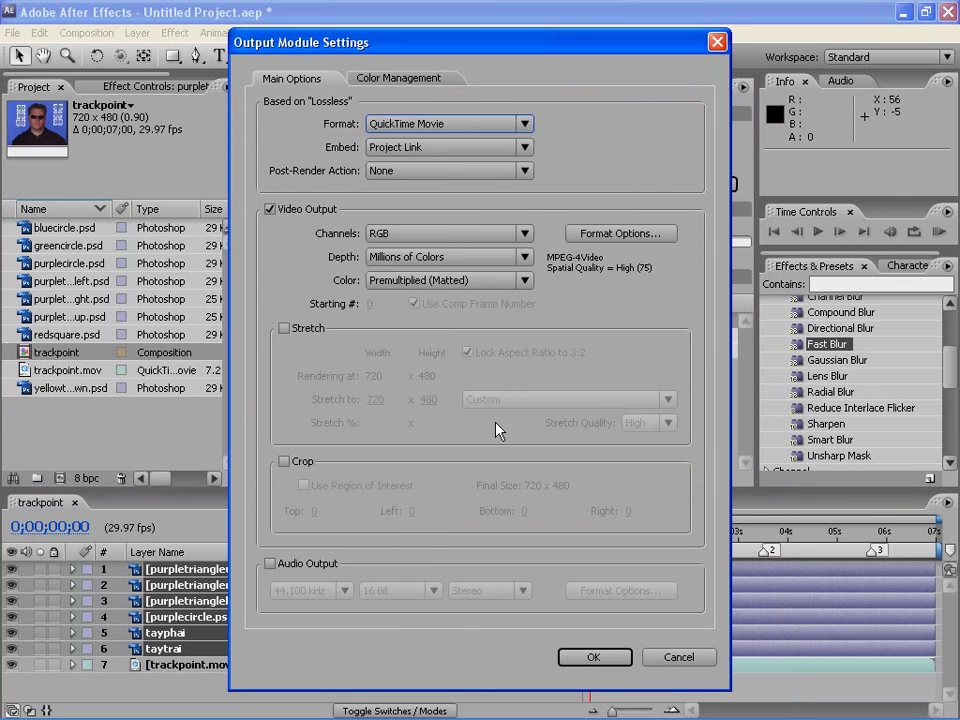
{"action": "left_click", "coordinate": [593, 657]}
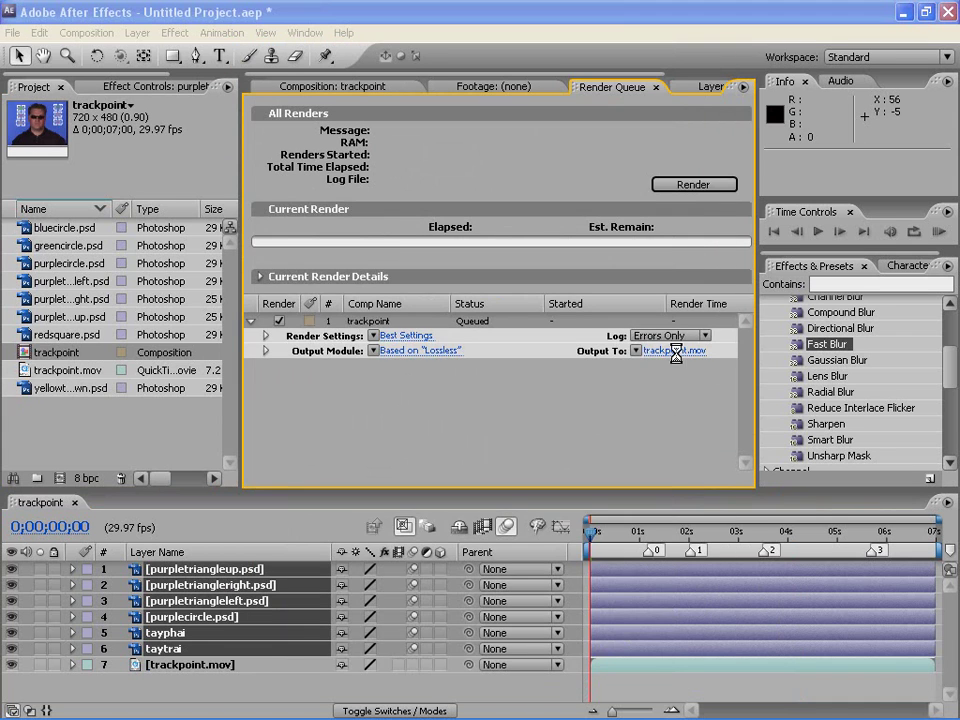
- Output to 4-Tracking\trackpoint01.mov and start the render
{"action": "left_click", "coordinate": [675, 351]}
{"action": "left_click", "coordinate": [601, 209]}
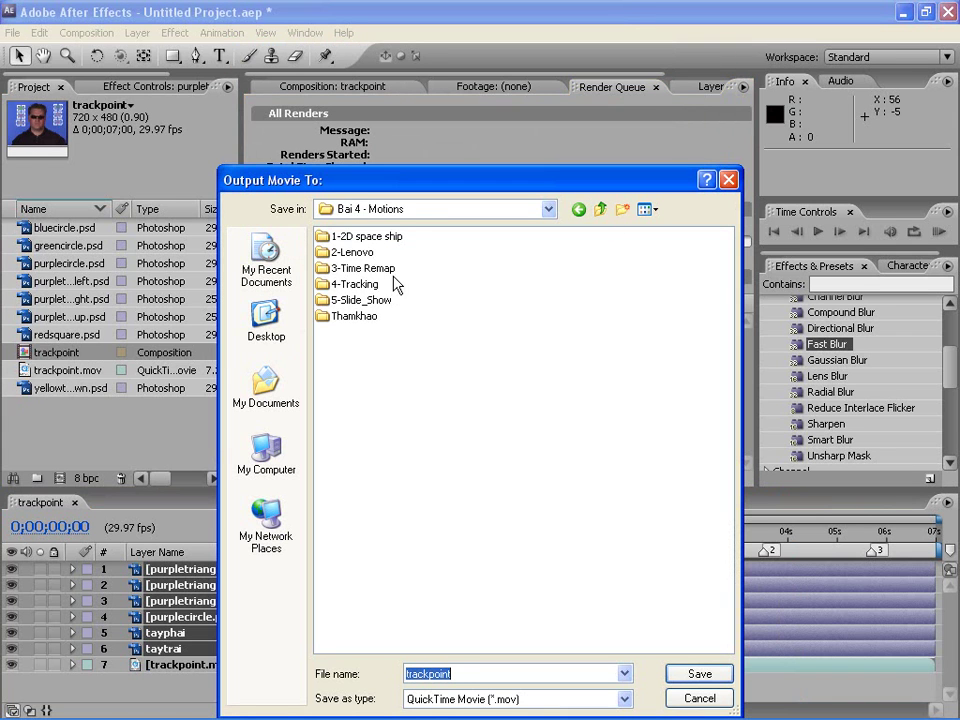
{"action": "double_click", "coordinate": [356, 284]}
{"action": "double_click", "coordinate": [441, 685]}
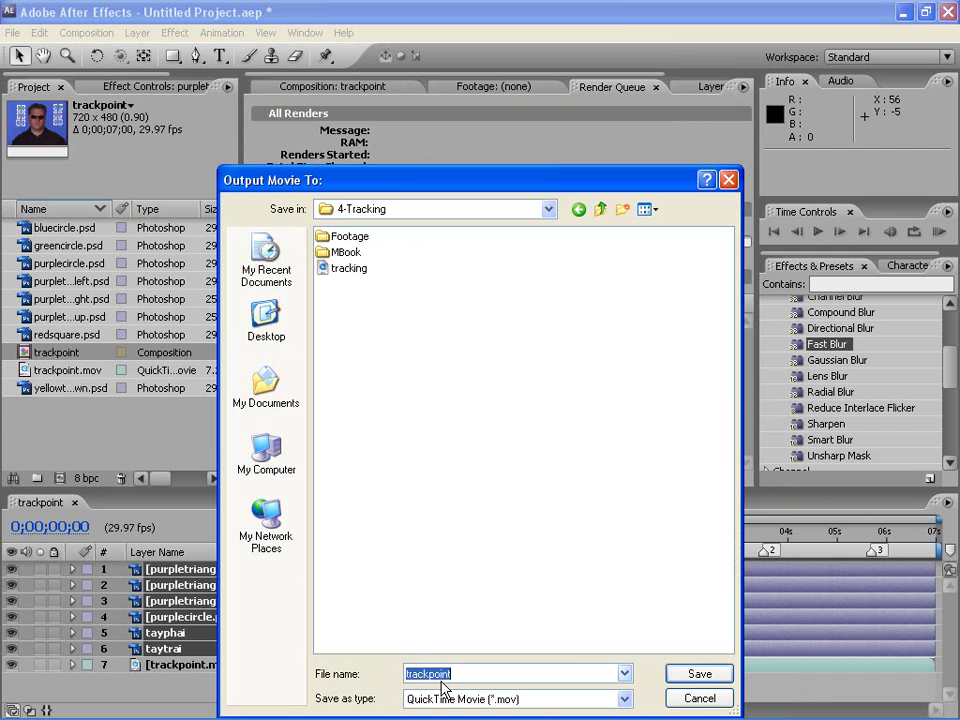
{"action": "left_click", "coordinate": [642, 633]}
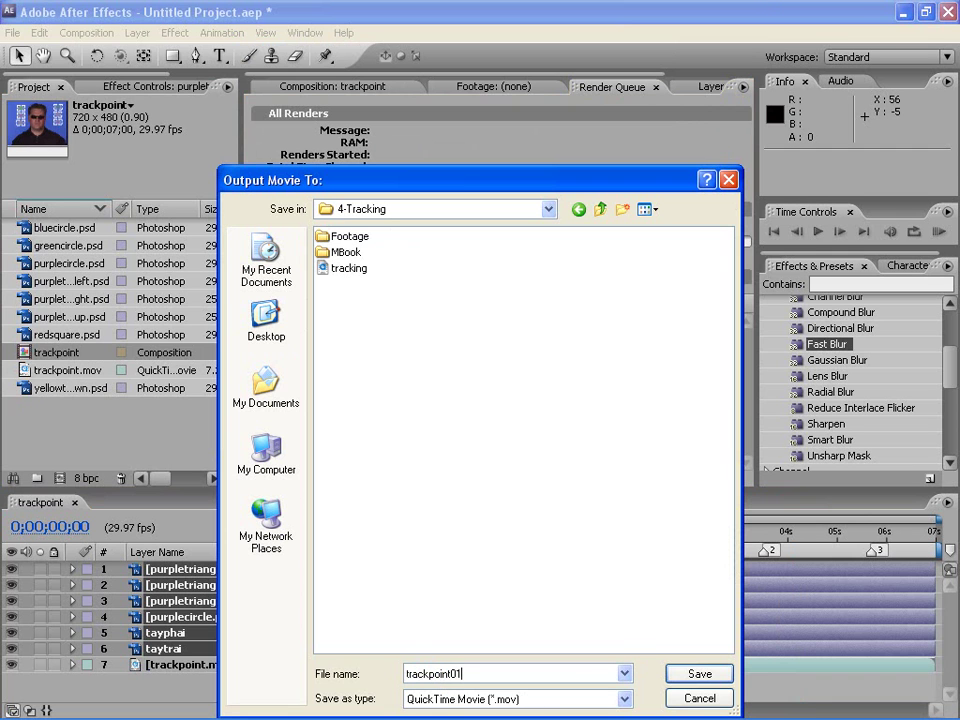
{"action": "key", "text": "Return"}
{"action": "left_click", "coordinate": [681, 185]}
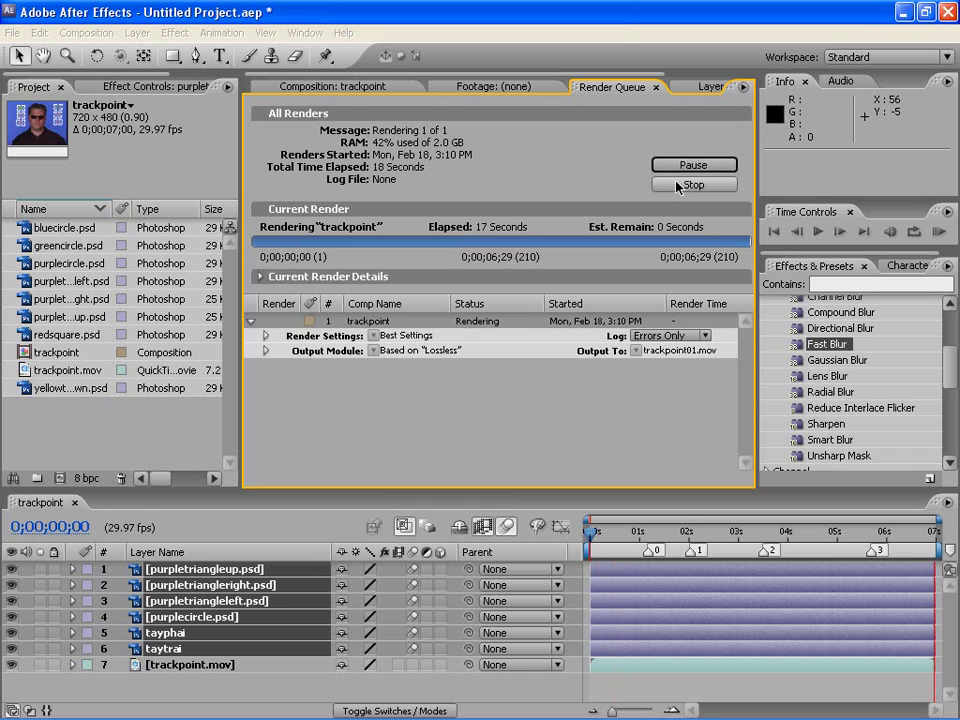
- Import trackpoint01.mov from 4-Tracking, watch it play, then return to the trackpoint comp
{"action": "double_click", "coordinate": [170, 432]}
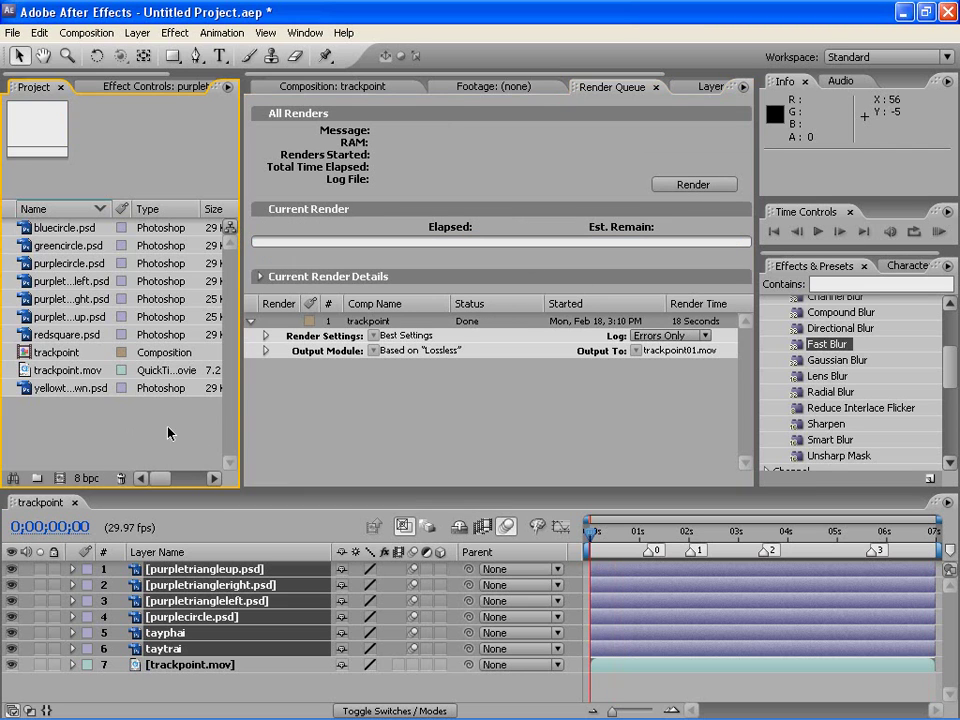
{"action": "left_click", "coordinate": [599, 211]}
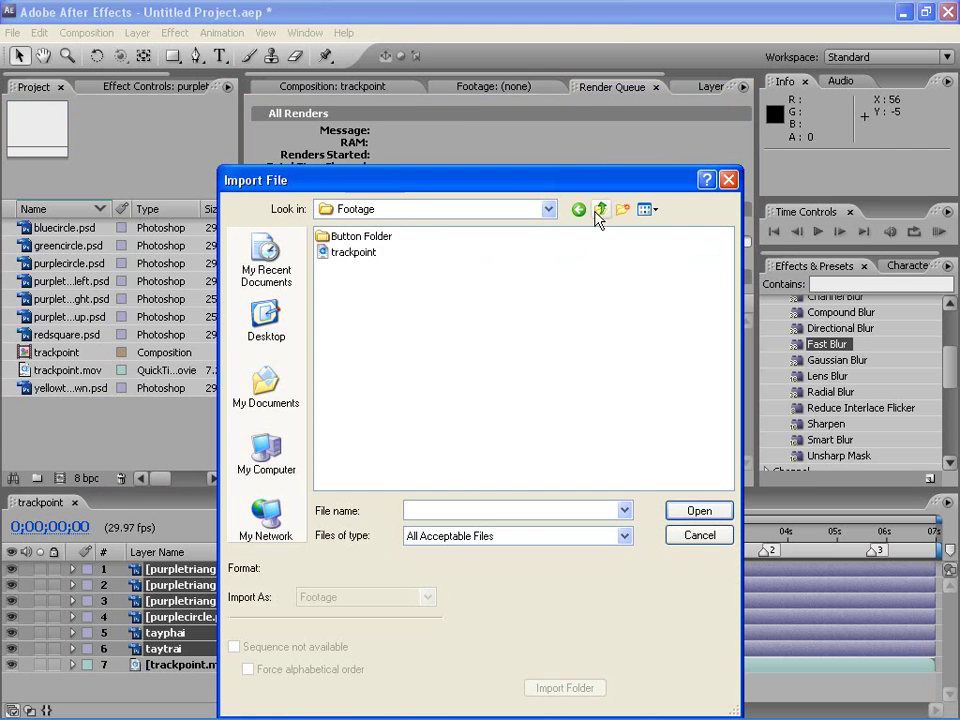
{"action": "left_click", "coordinate": [599, 211]}
{"action": "double_click", "coordinate": [352, 301]}
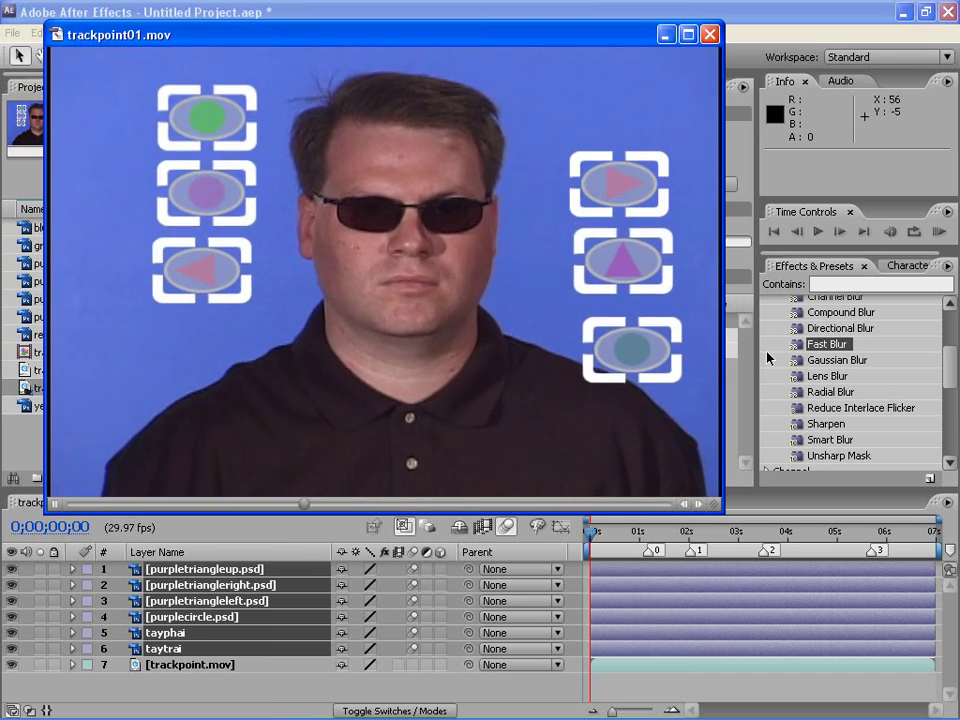
{"action": "left_click", "coordinate": [710, 35]}
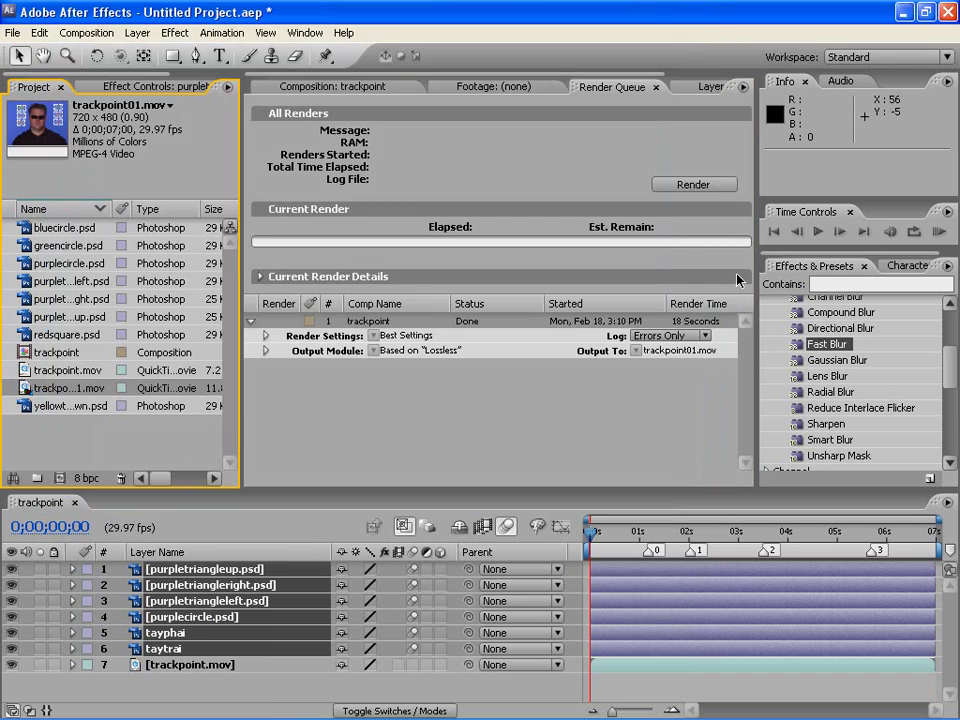
{"action": "left_click", "coordinate": [331, 89]}
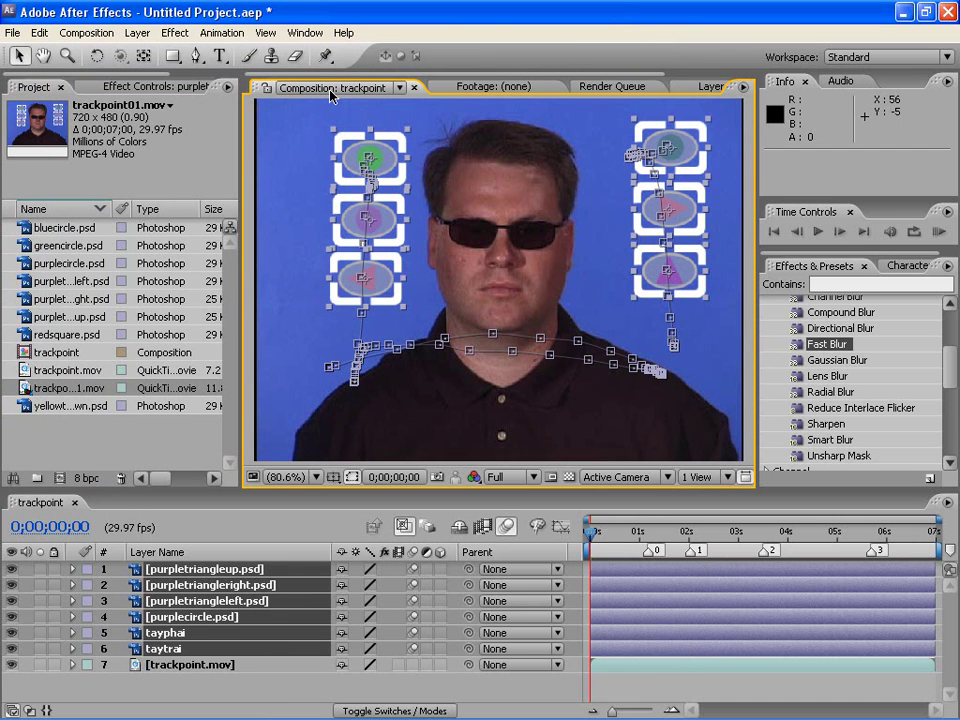
- Reopen Tracker Controls and select only the purpletriangleup layer
{"action": "left_click", "coordinate": [305, 33]}
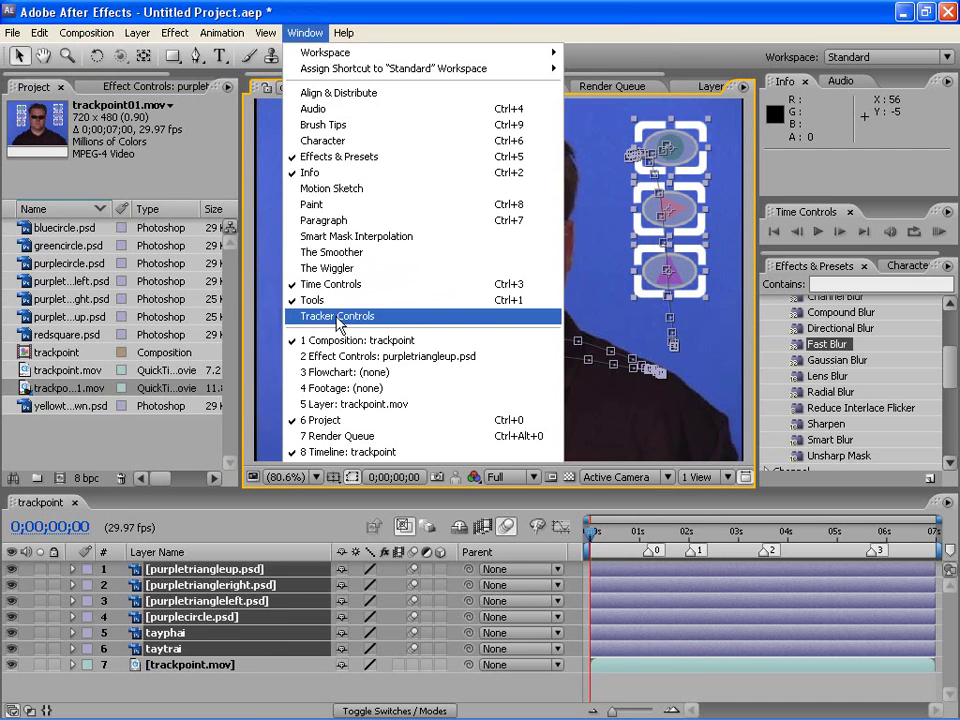
{"action": "left_click", "coordinate": [338, 316]}
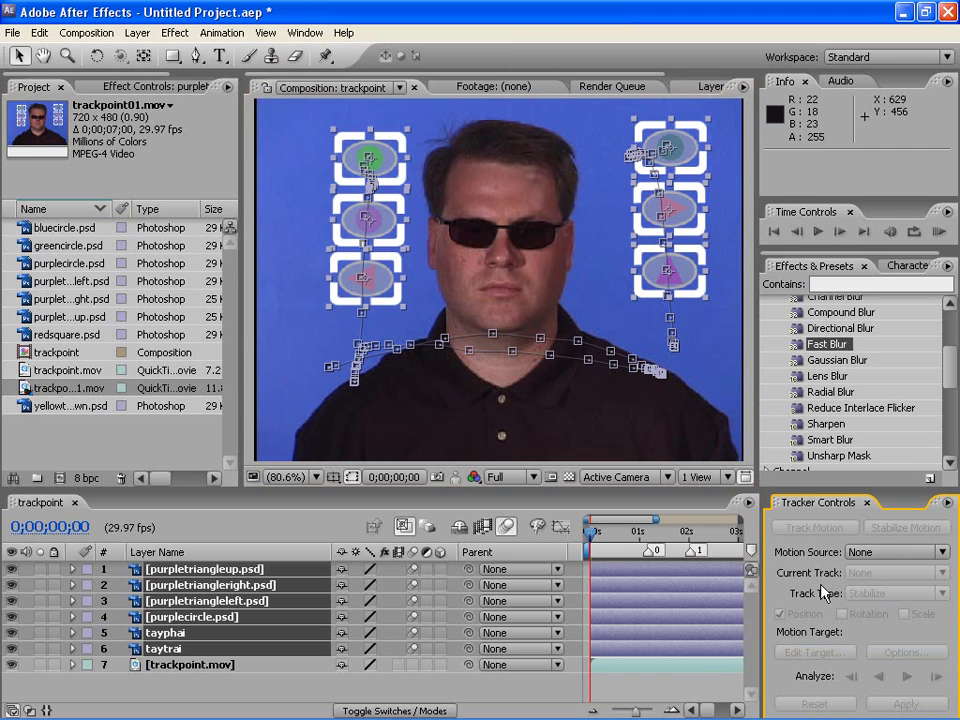
{"action": "left_click", "coordinate": [625, 570]}
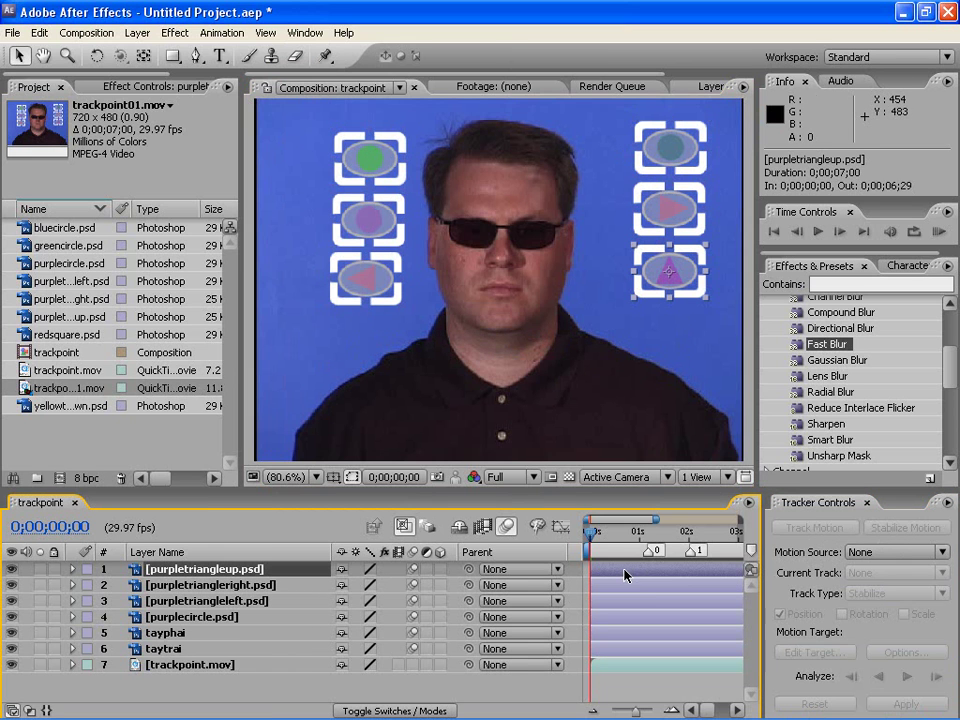
- Expand purpletriangleup and open its wiggle(10, 10) Position expression, committing it unchanged
{"action": "left_click", "coordinate": [221, 32]}
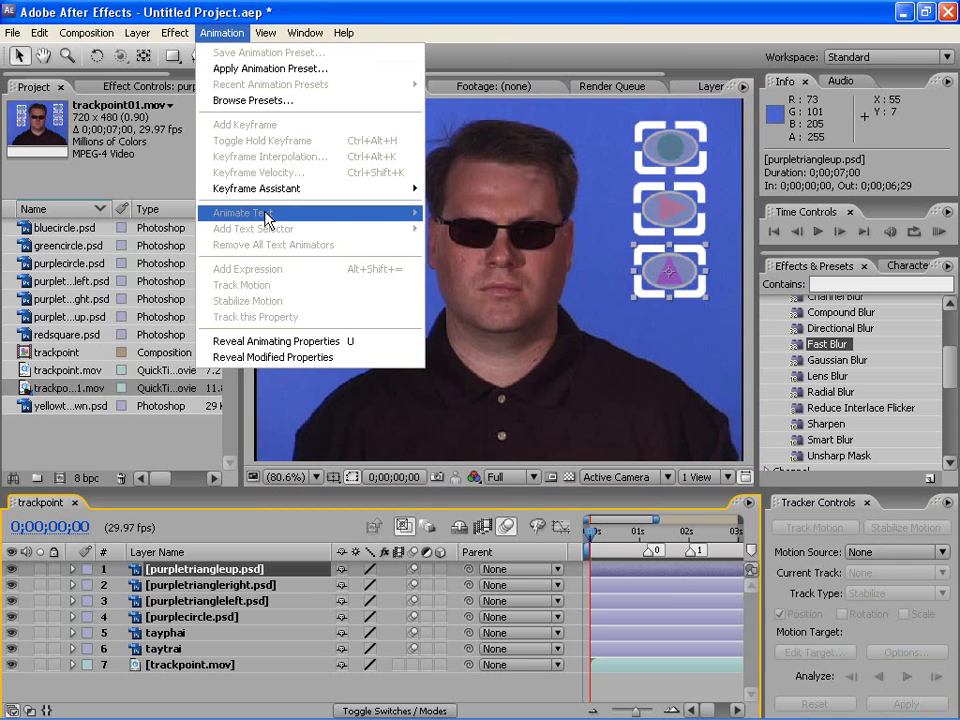
{"action": "left_click", "coordinate": [64, 578]}
{"action": "left_click", "coordinate": [72, 569]}
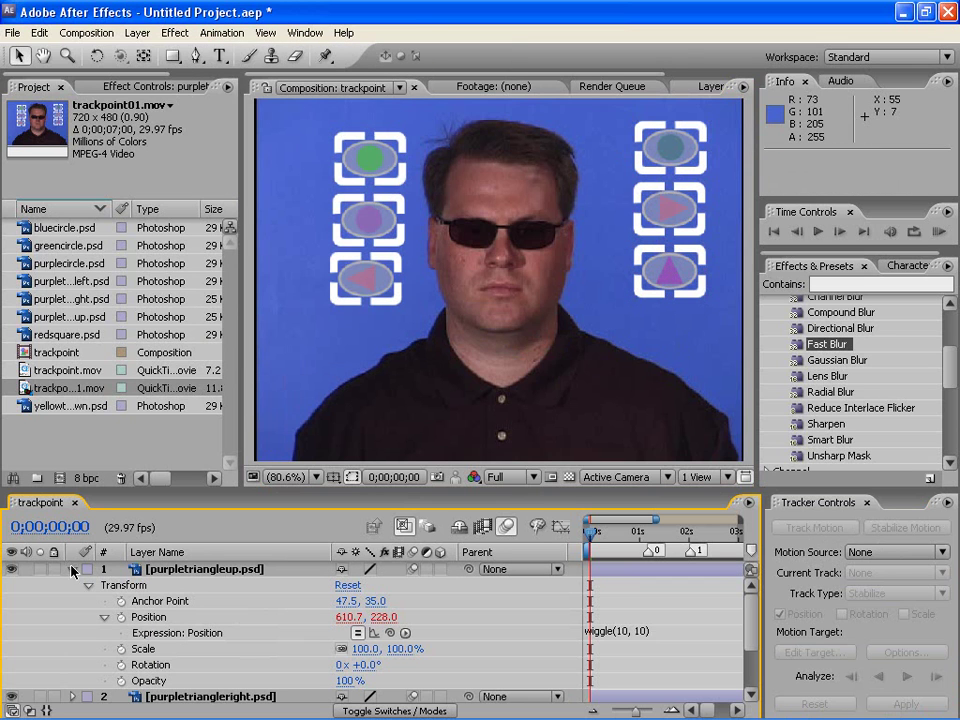
{"action": "left_click", "coordinate": [604, 634]}
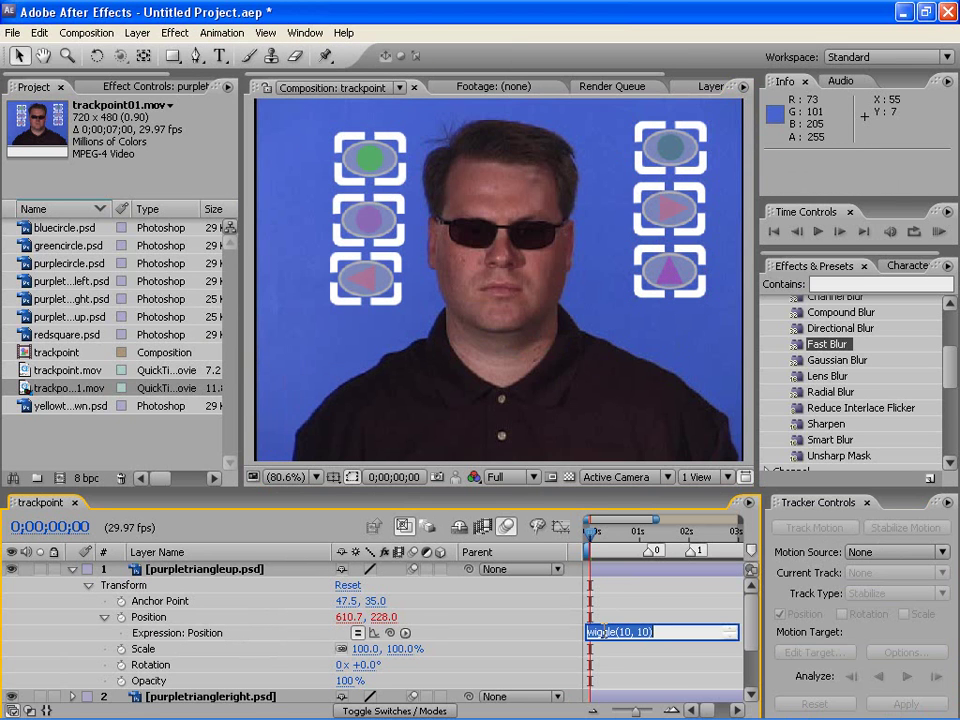
{"action": "left_click", "coordinate": [625, 603]}
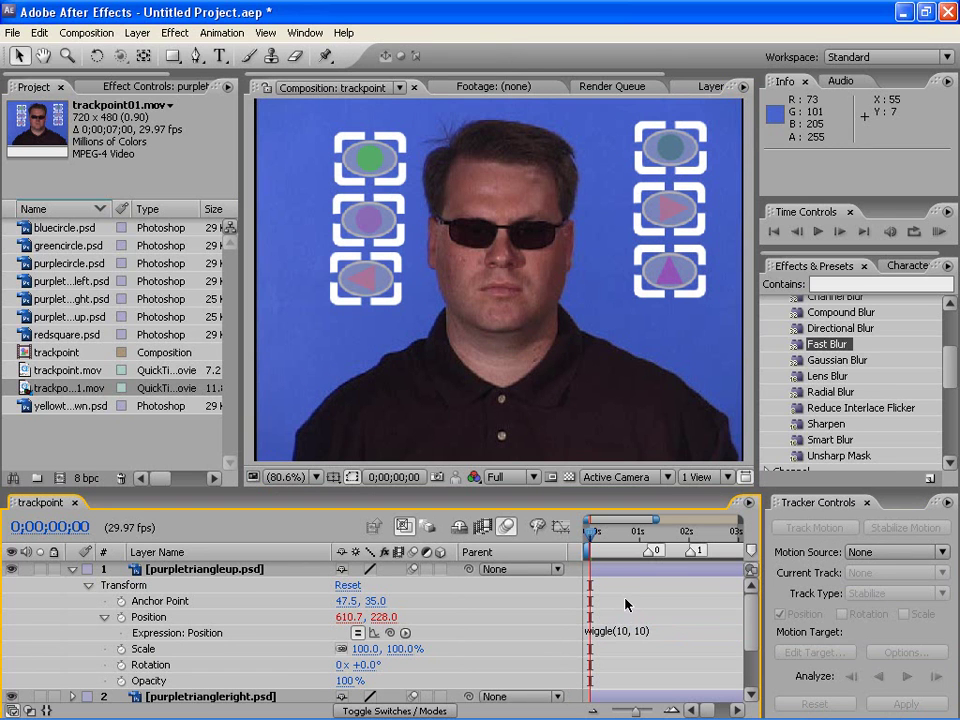